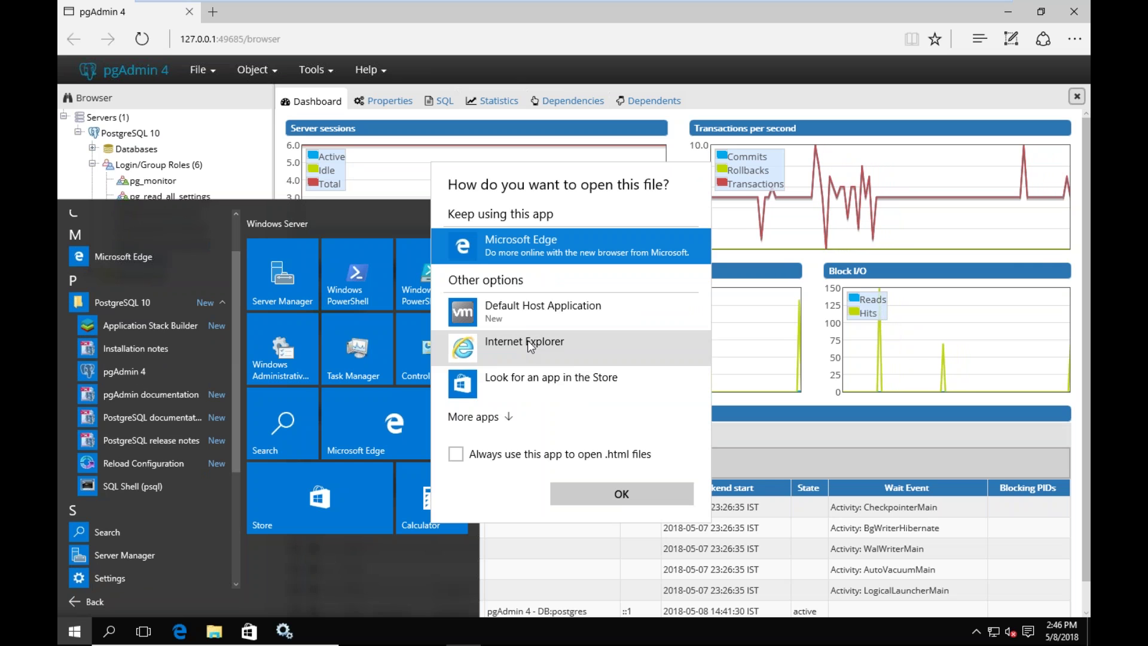
Open the HTML file in Internet Explorer and decline its recommended settings.
left_click(601, 498)
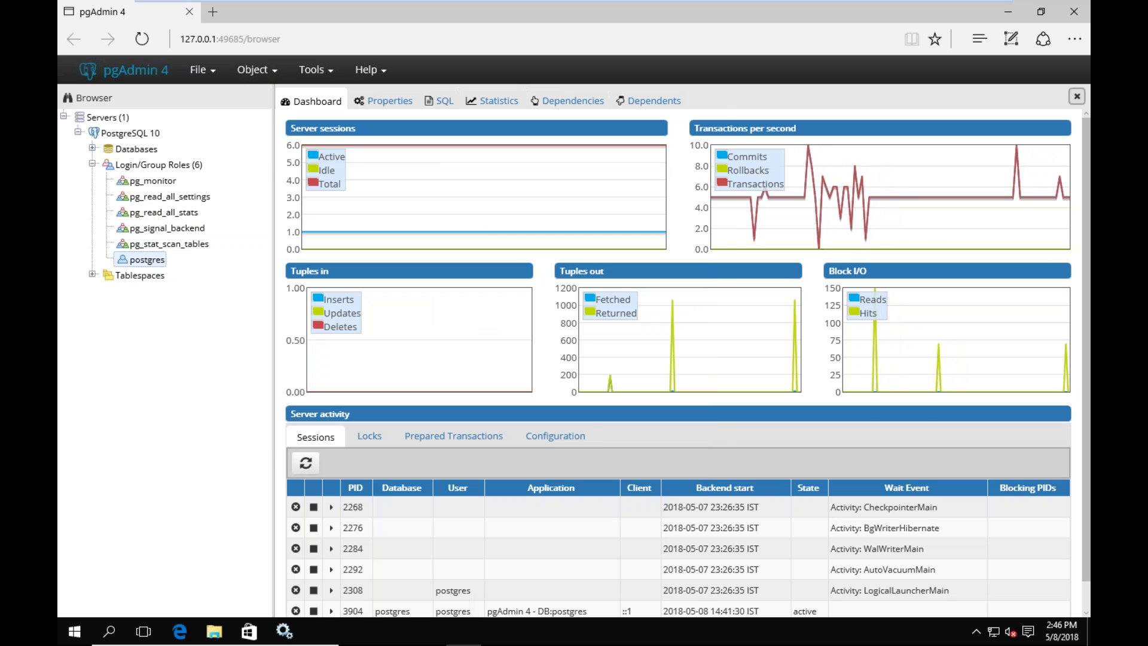
left_click(272, 254)
left_click(505, 356)
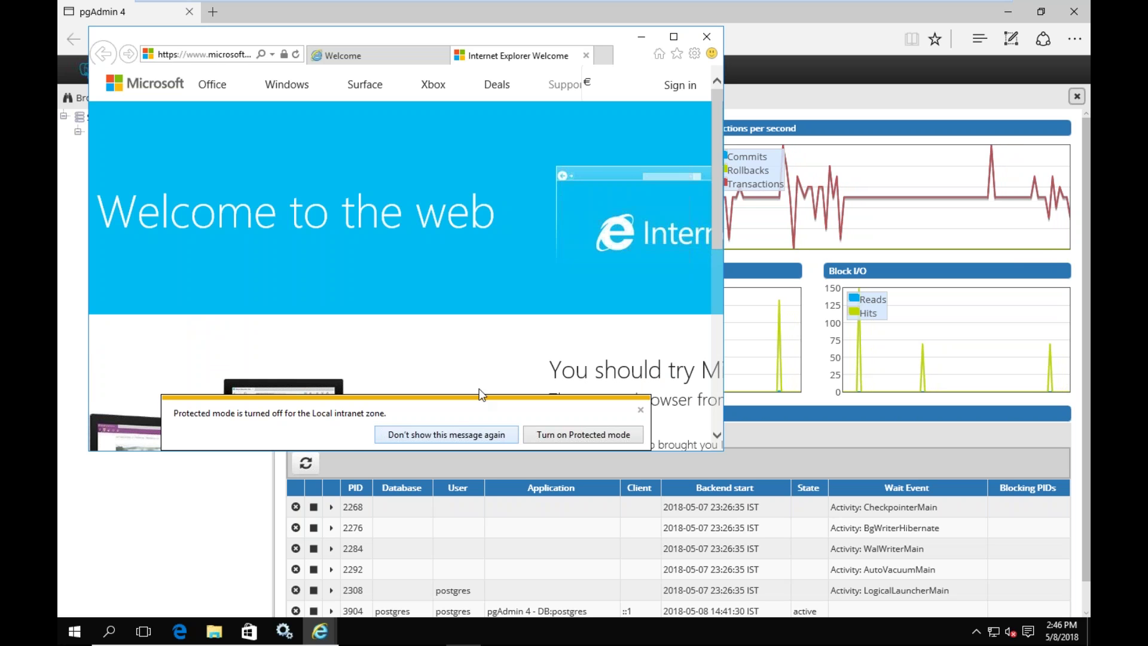
Dismiss the protected-mode bar and maximize IE on the PostgreSQL installation notes tab.
left_click(479, 437)
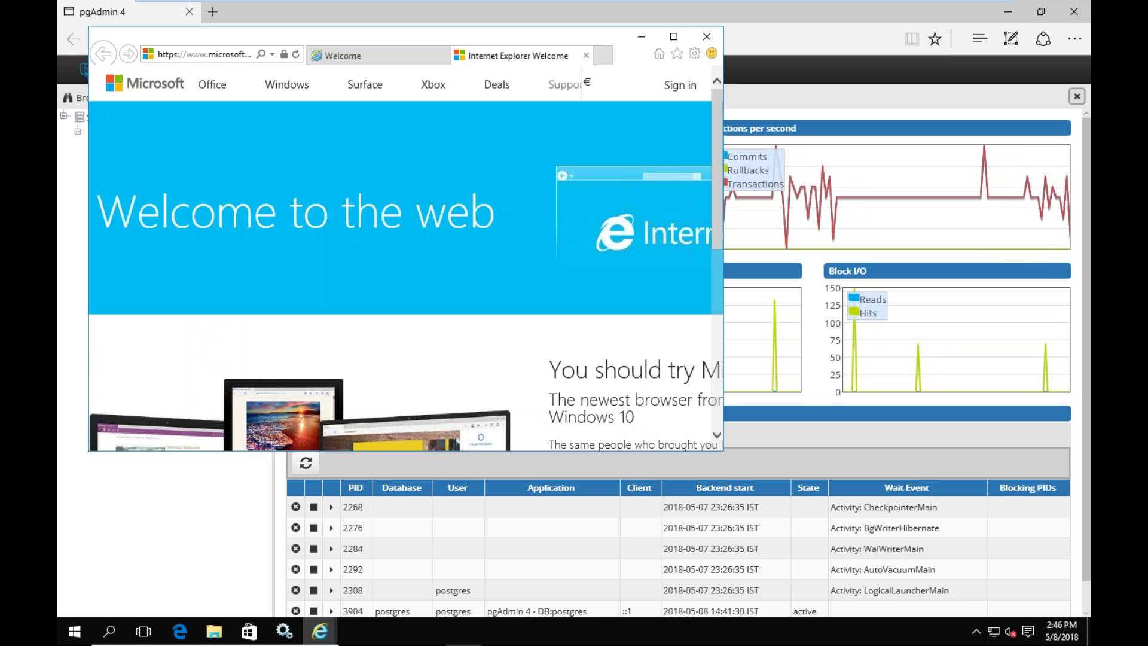
left_click(400, 54)
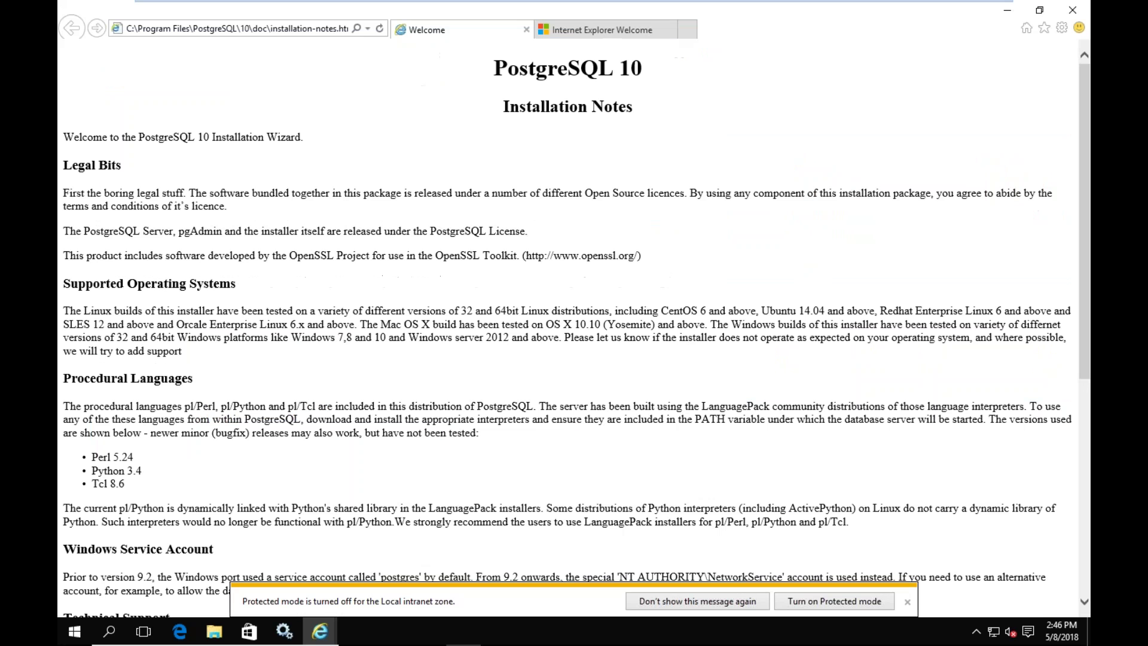
left_click(673, 37)
scroll(262, 333, "down", 1)
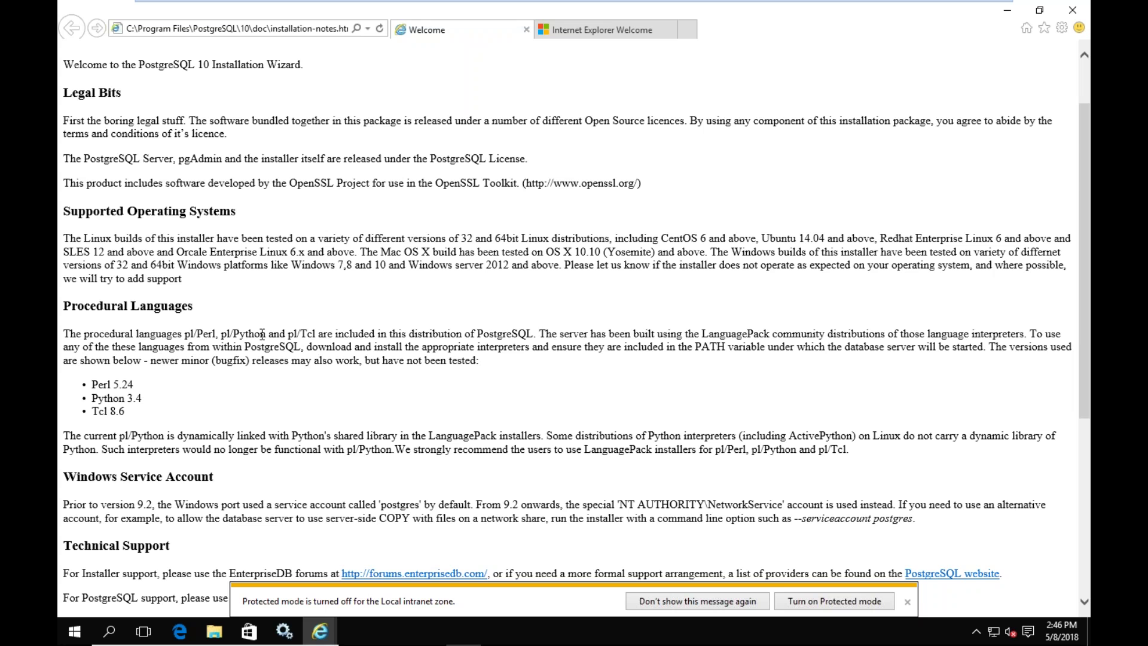
scroll(262, 333, "down", 1)
scroll(262, 334, "down", 2)
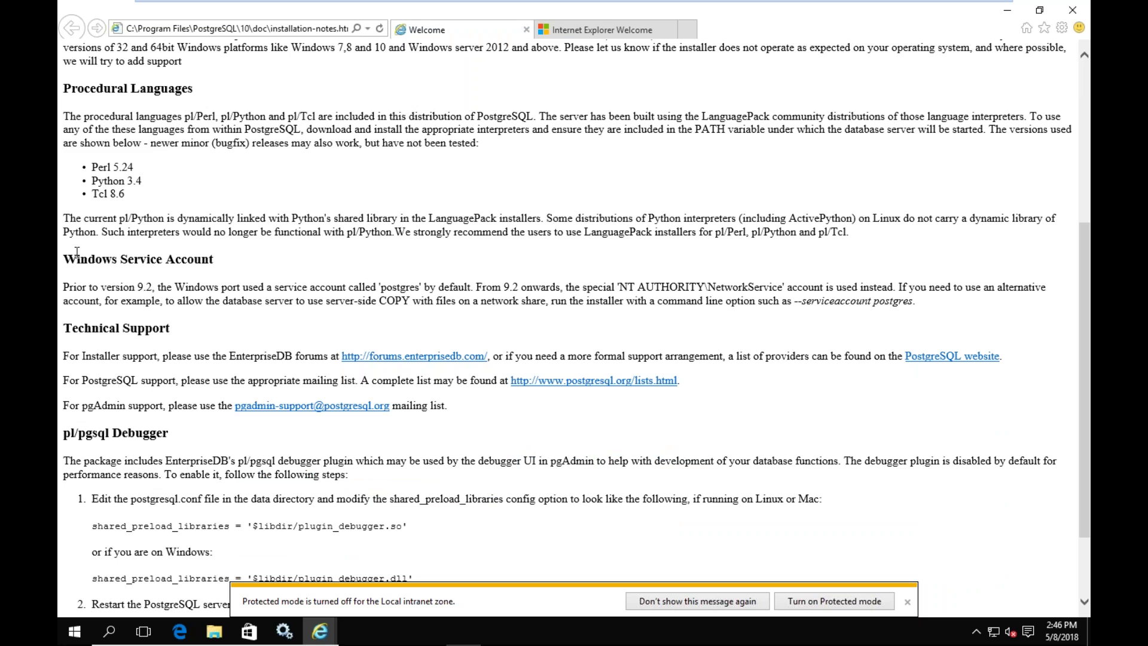
Highlight the pl/Python ending, the Windows port wording, and the 'postgres' and NetworkService account names.
left_click_drag(77, 254, 182, 233)
left_click(185, 246)
left_click_drag(156, 288, 296, 293)
left_click(347, 293)
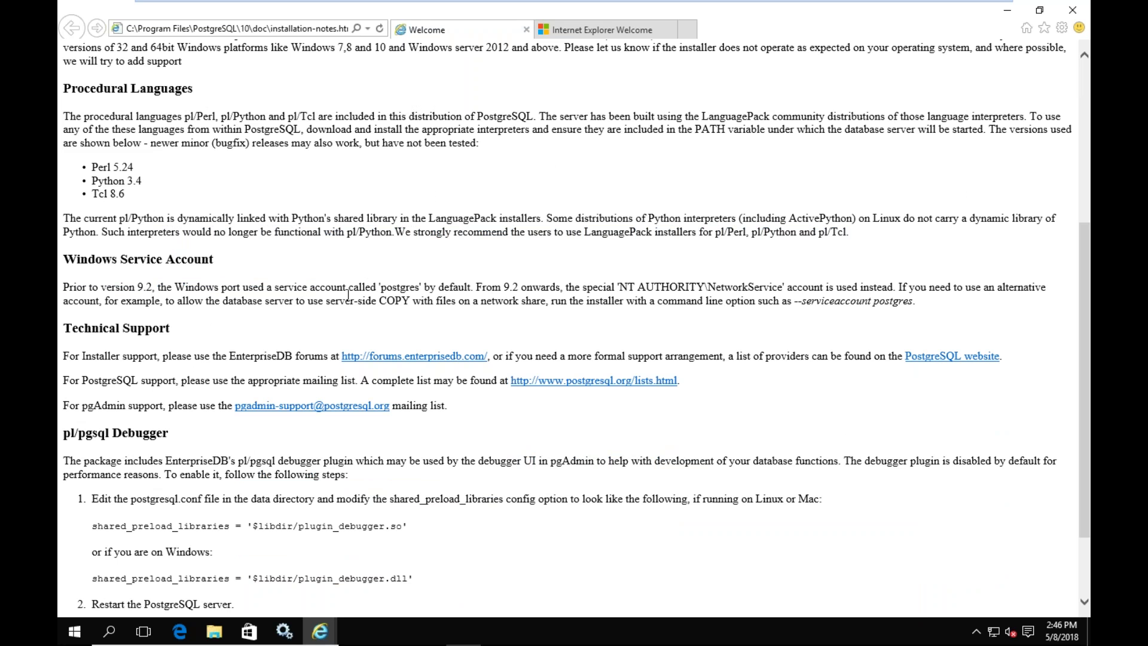
left_click_drag(377, 287, 420, 288)
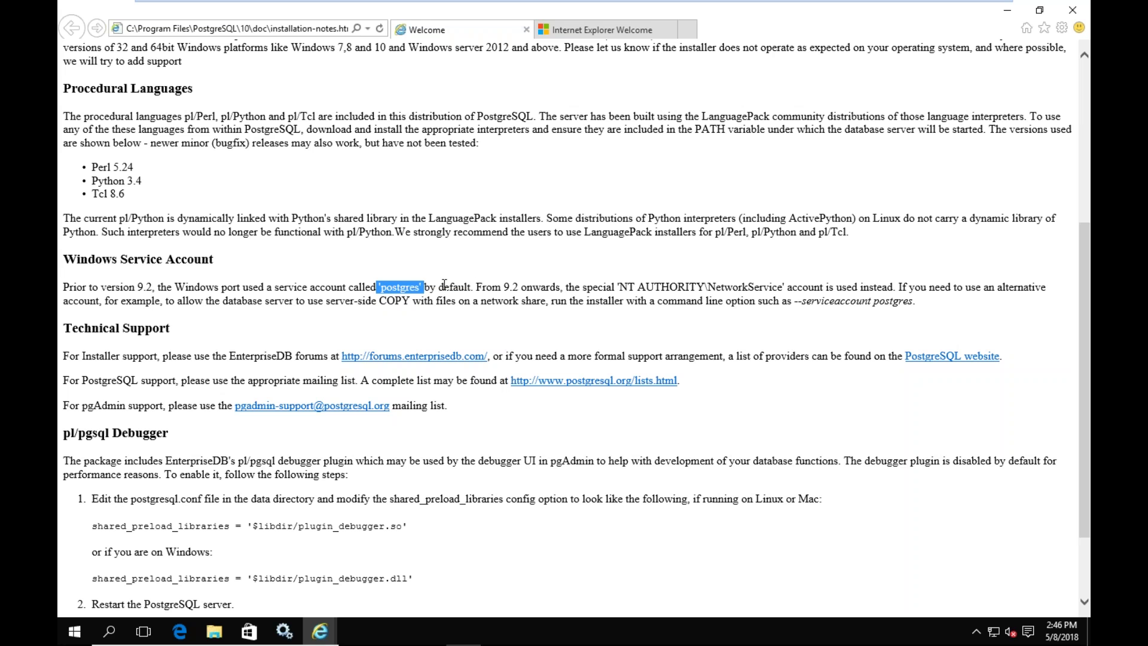
left_click_drag(471, 287, 757, 286)
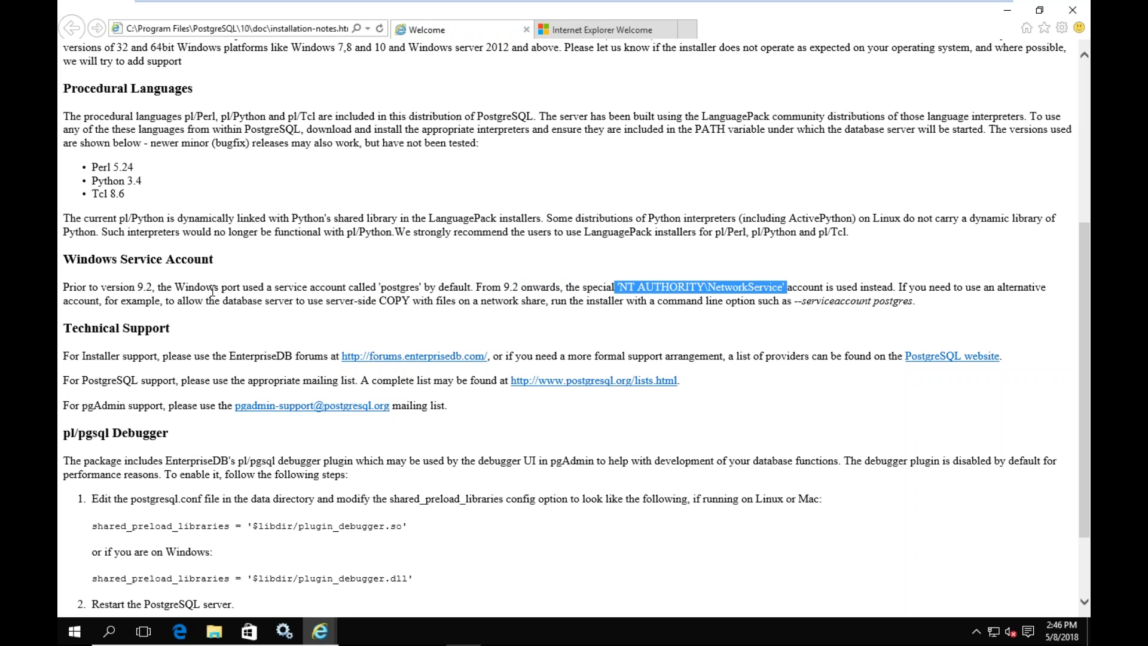
Highlight the alternative-account passage and the --serviceaccount postgres option, then clear the selection.
left_click_drag(363, 287, 407, 288)
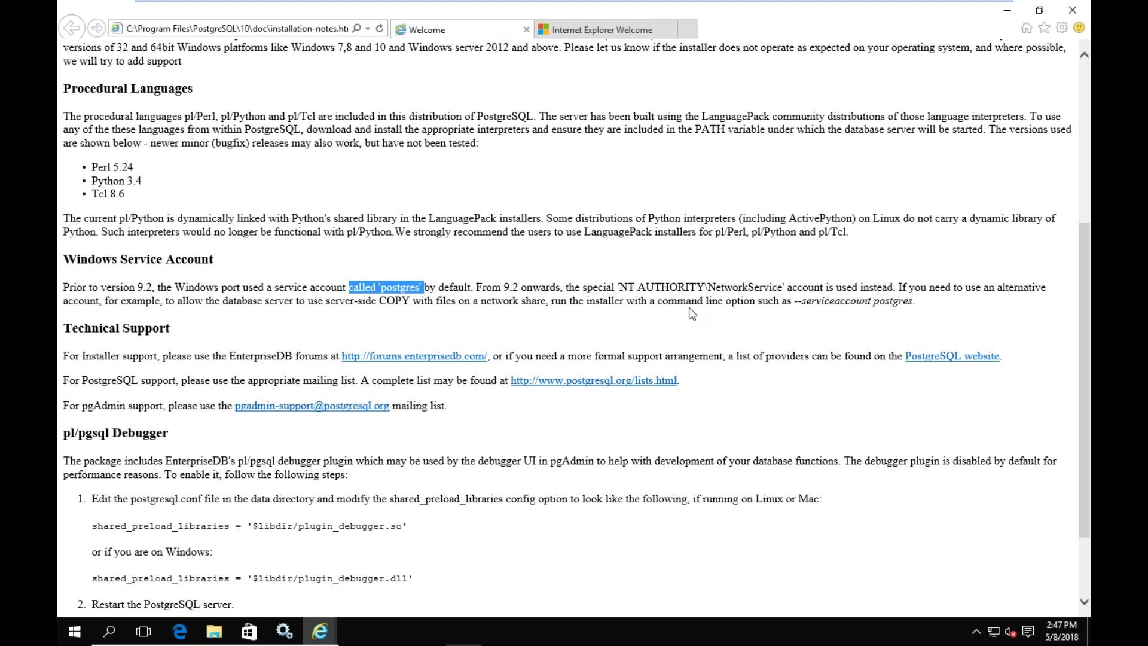
left_click_drag(708, 287, 784, 291)
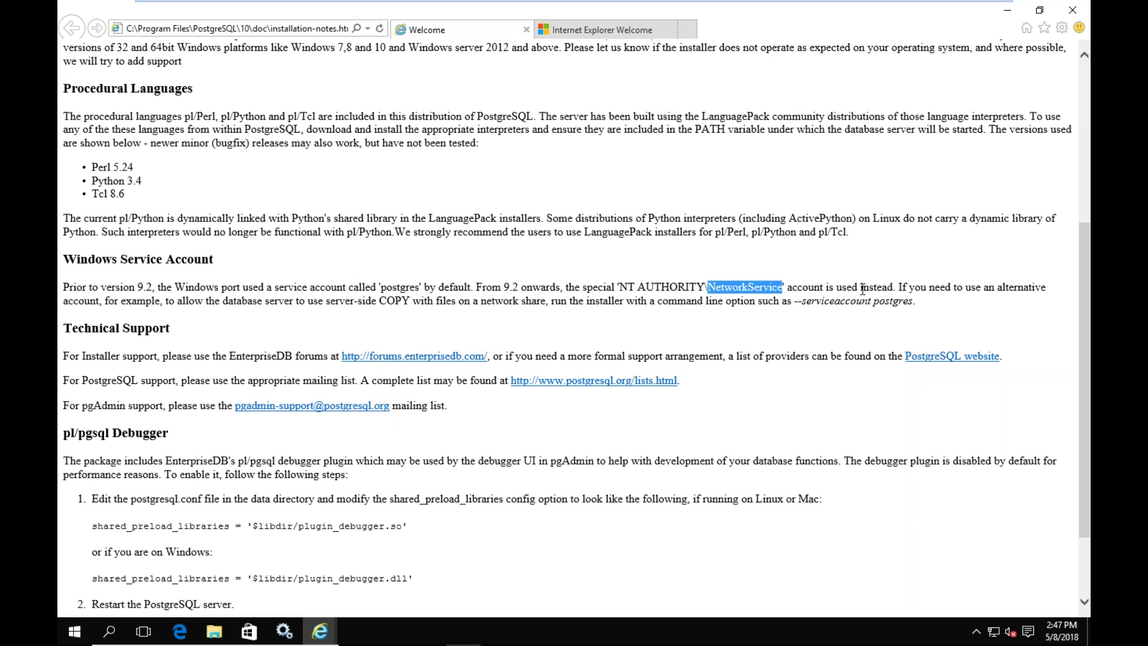
left_click_drag(951, 288, 991, 288)
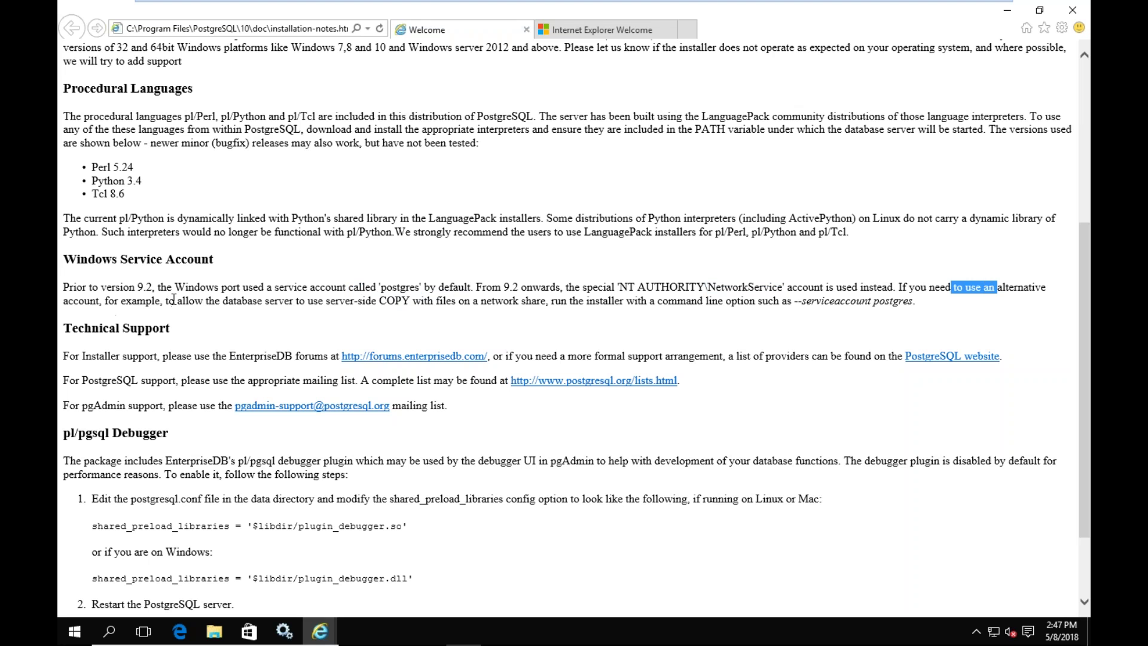
left_click_drag(166, 300, 913, 302)
left_click(784, 299)
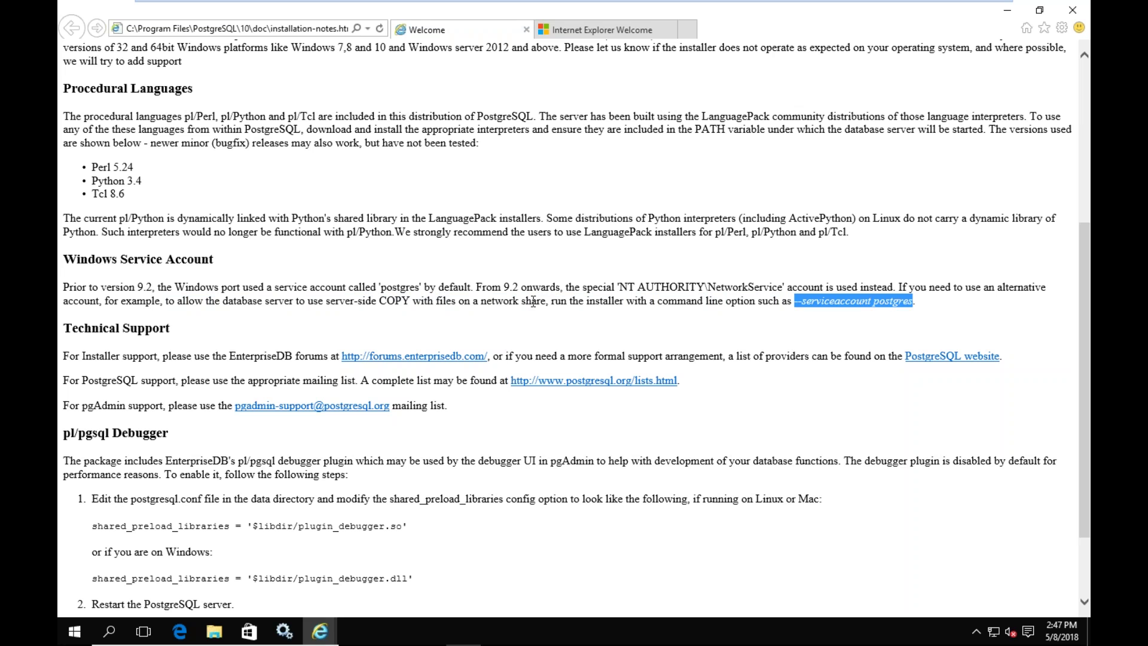
left_click(107, 324)
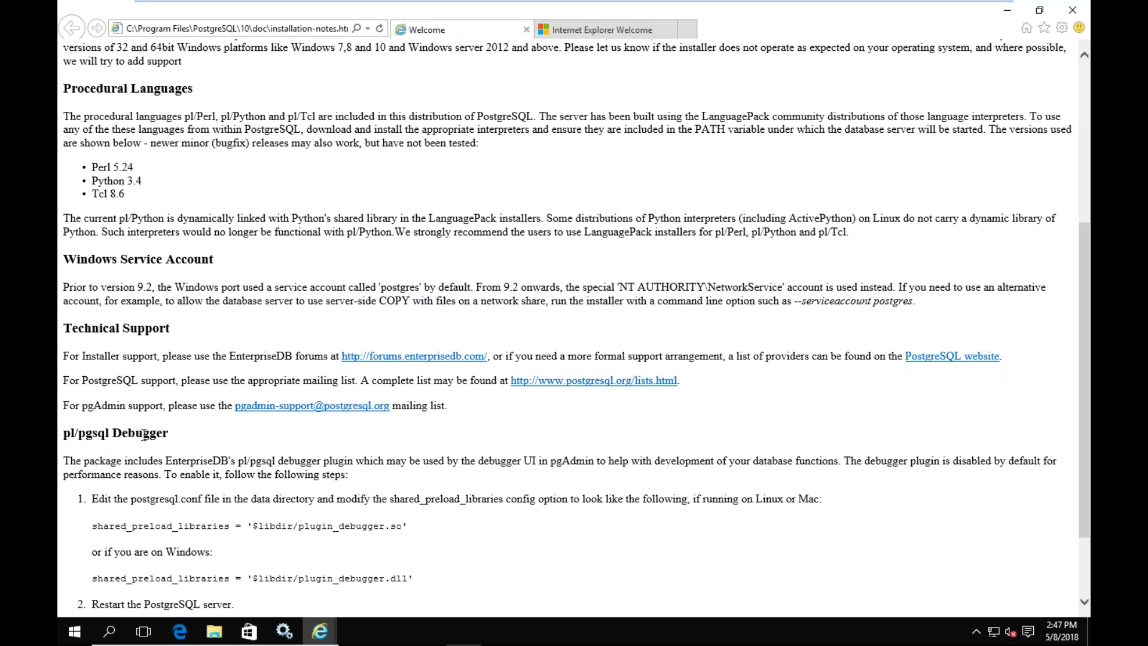
Close the Internet Explorer Welcome tab.
scroll(144, 433, "down", 3)
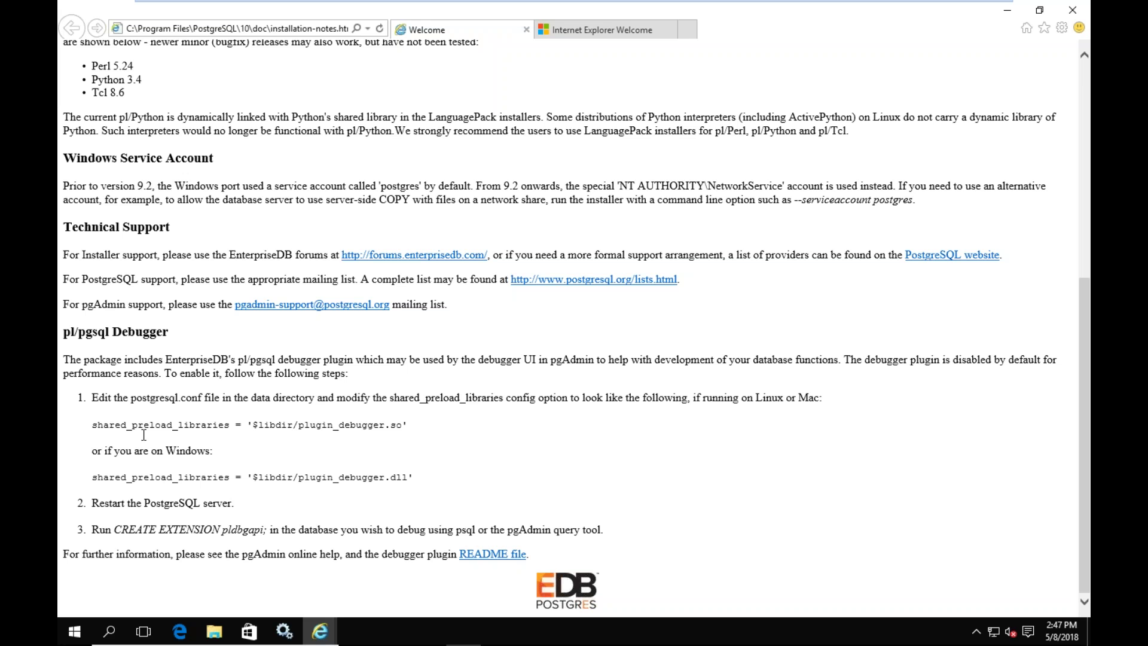
scroll(144, 435, "up", 12)
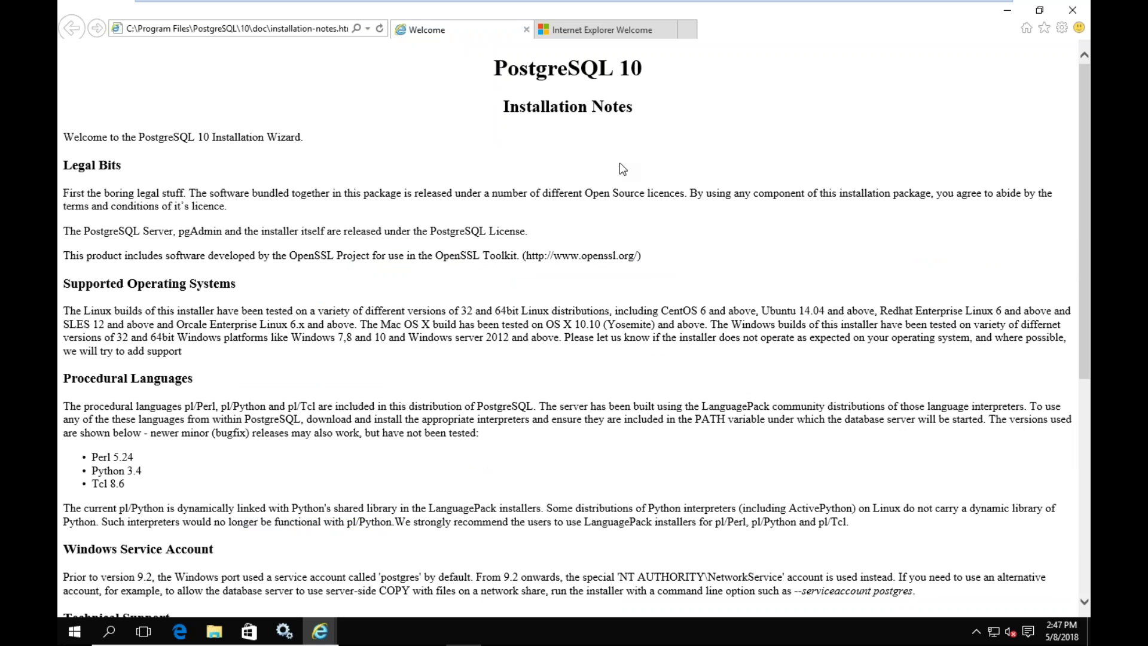
left_click(579, 31)
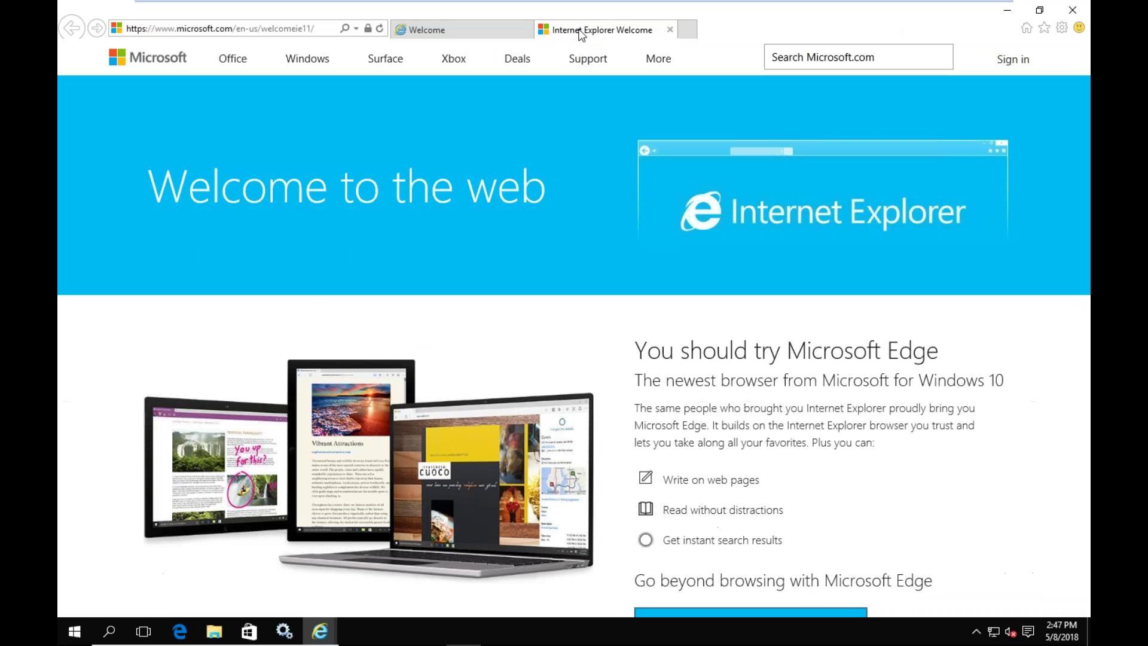
left_click(670, 29)
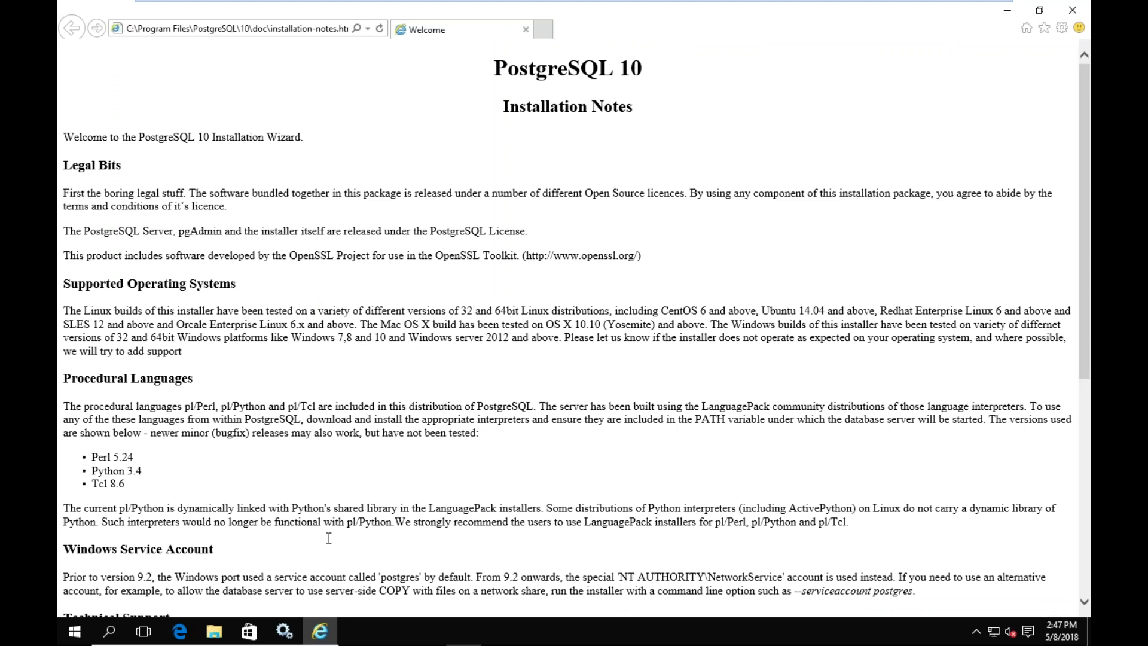
Highlight the 'From 9.2 onwards' note on NT AUTHORITY\NetworkService and close Internet Explorer.
left_click_drag(475, 577, 654, 571)
left_click(692, 577)
double_click(776, 577)
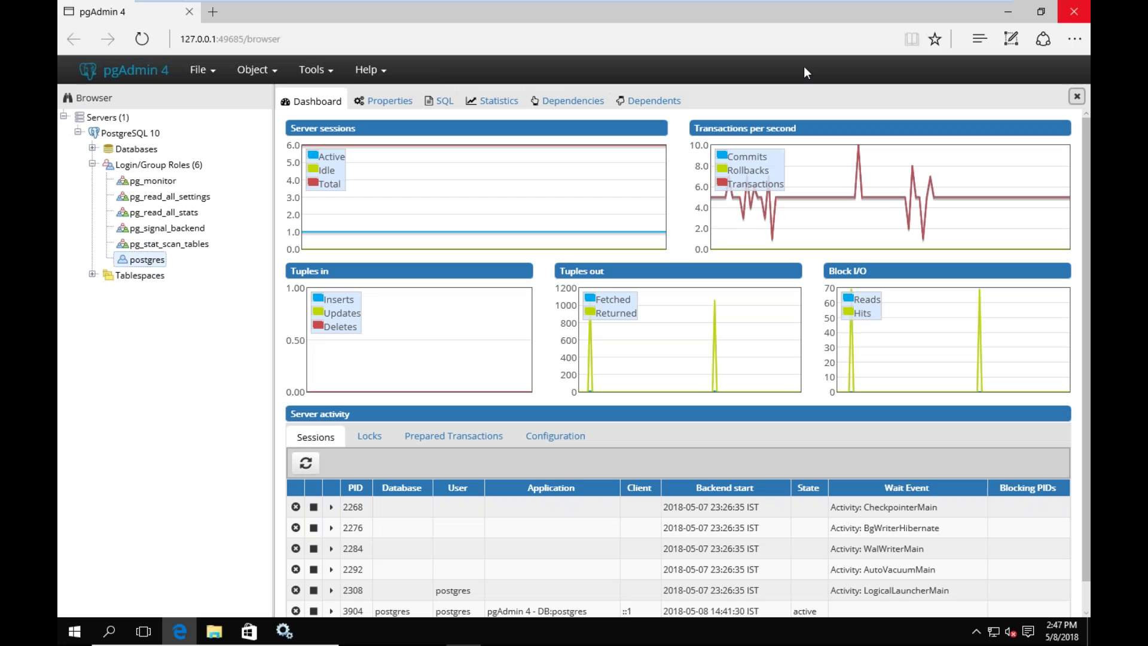
left_click(1073, 10)
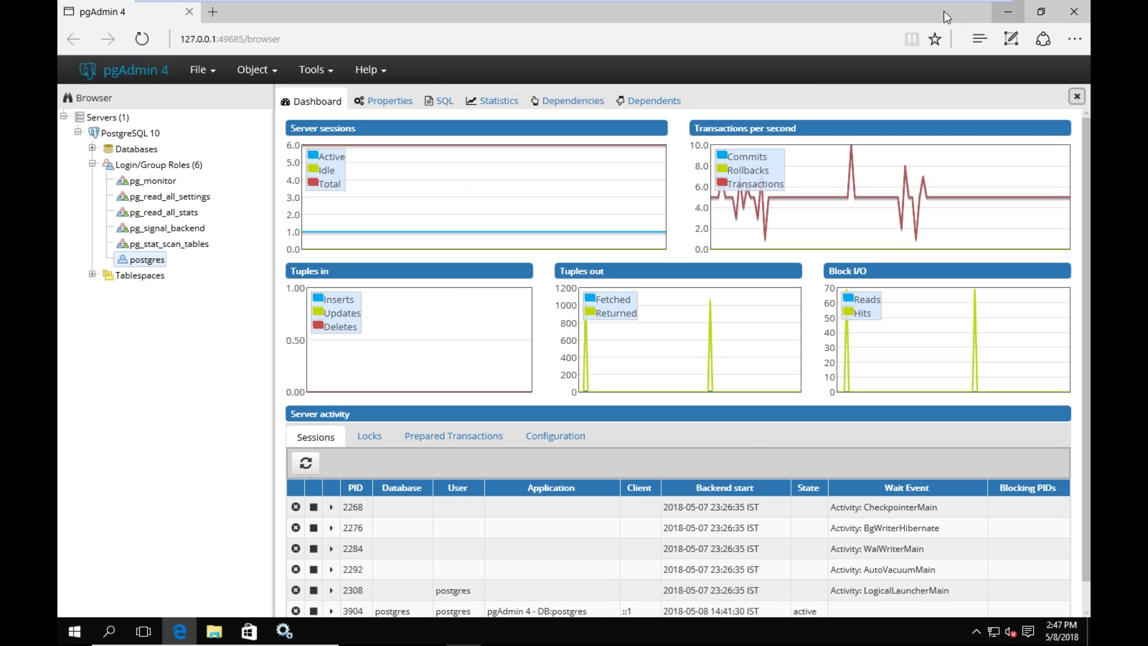
Check the postgresql-x64-10 service's Log On account in Services and cancel without changes.
mouse_move(908, 27)
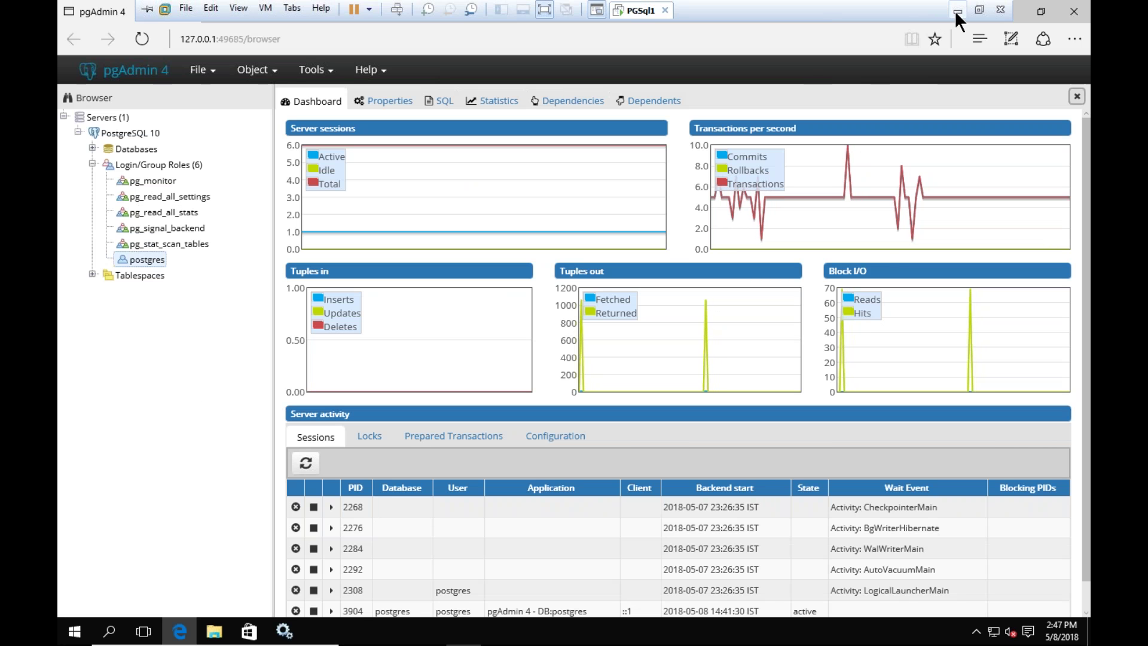
left_click(1021, 15)
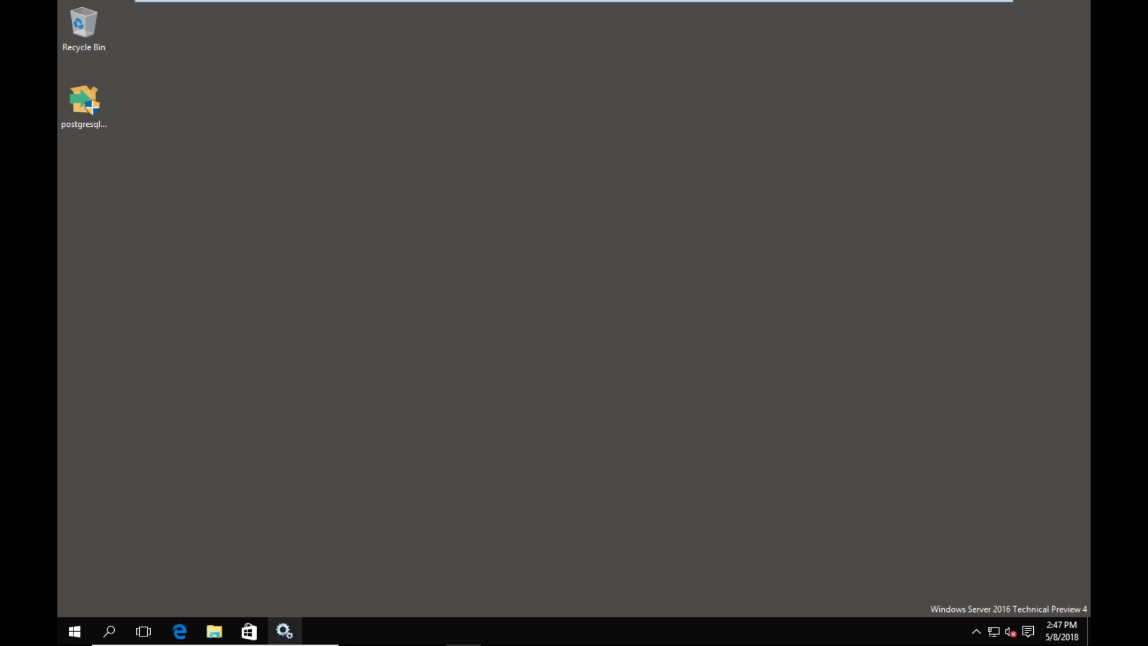
mouse_move(284, 631)
left_click(287, 631)
double_click(386, 221)
left_click(370, 268)
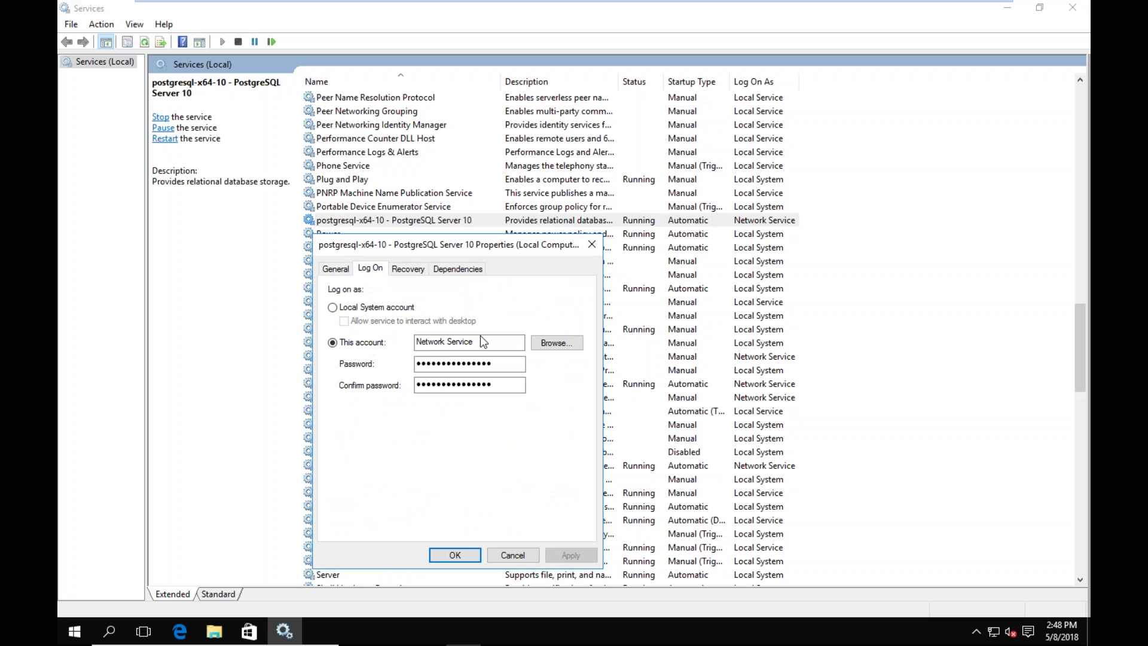
key("Tab")
left_click(512, 555)
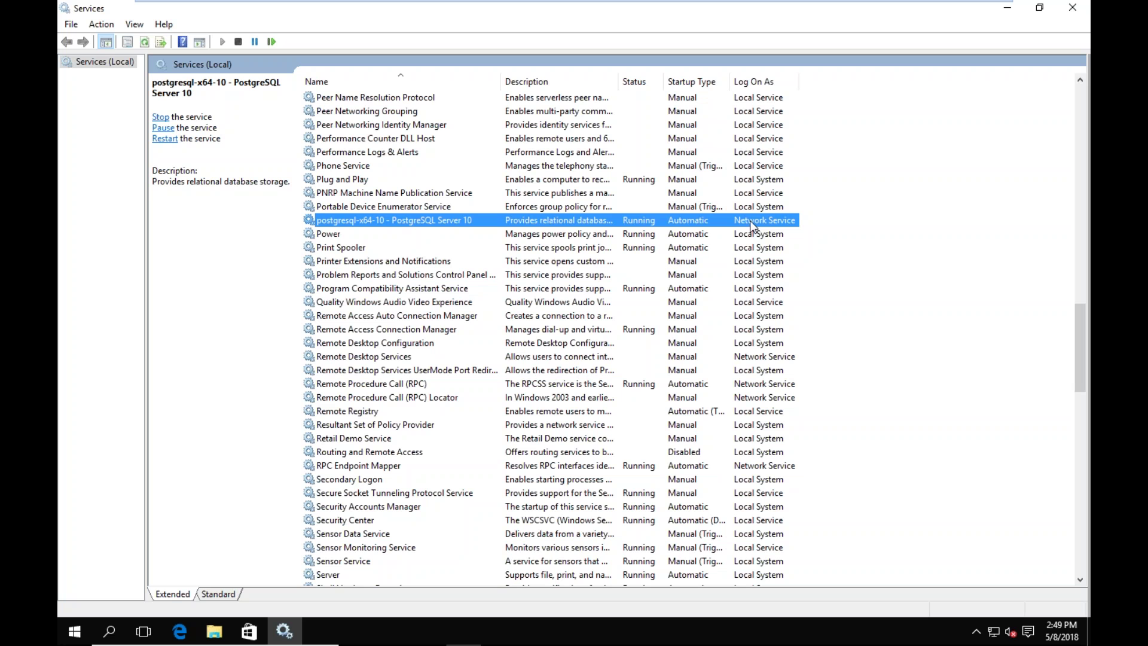
left_click(953, 12)
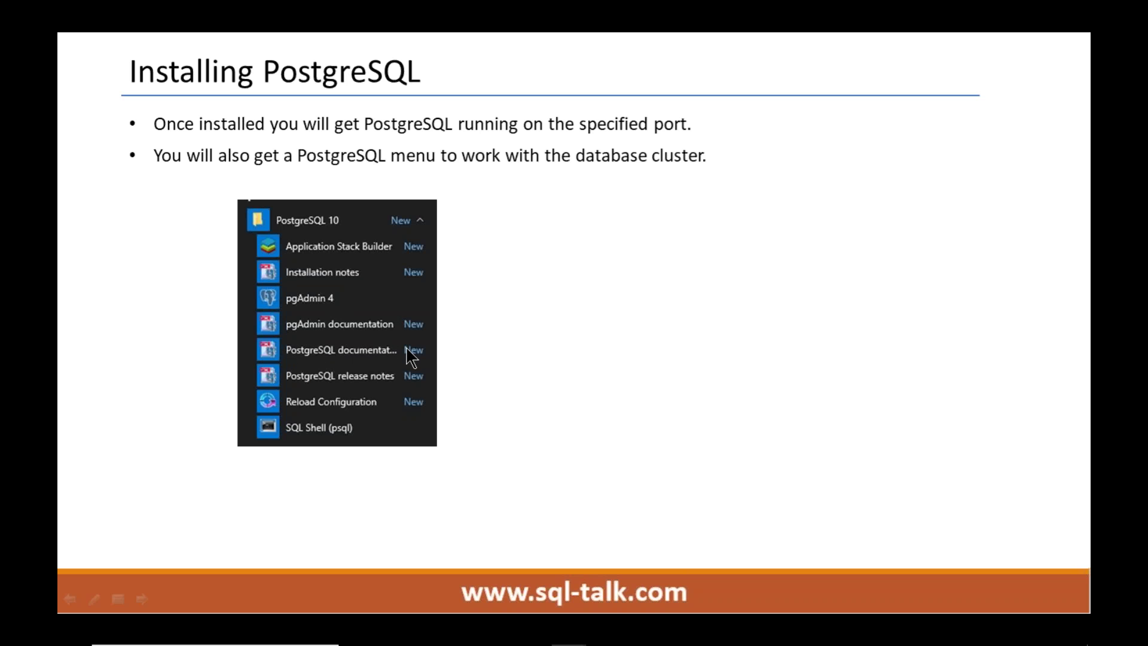
key("alt+Tab")
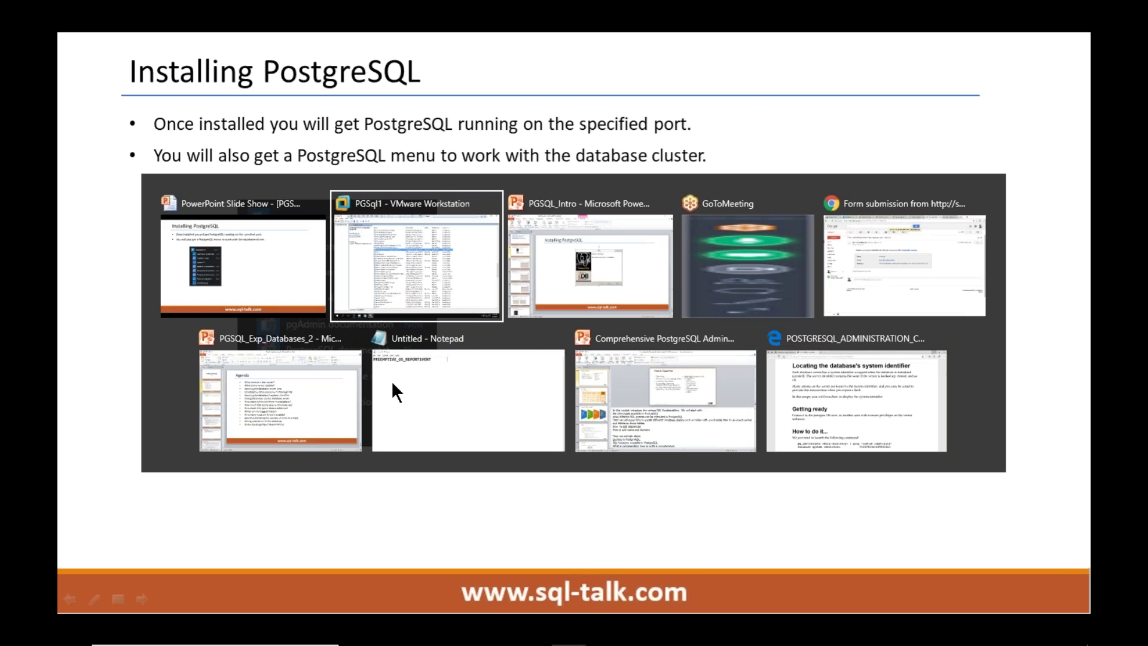
key("alt+Tab")
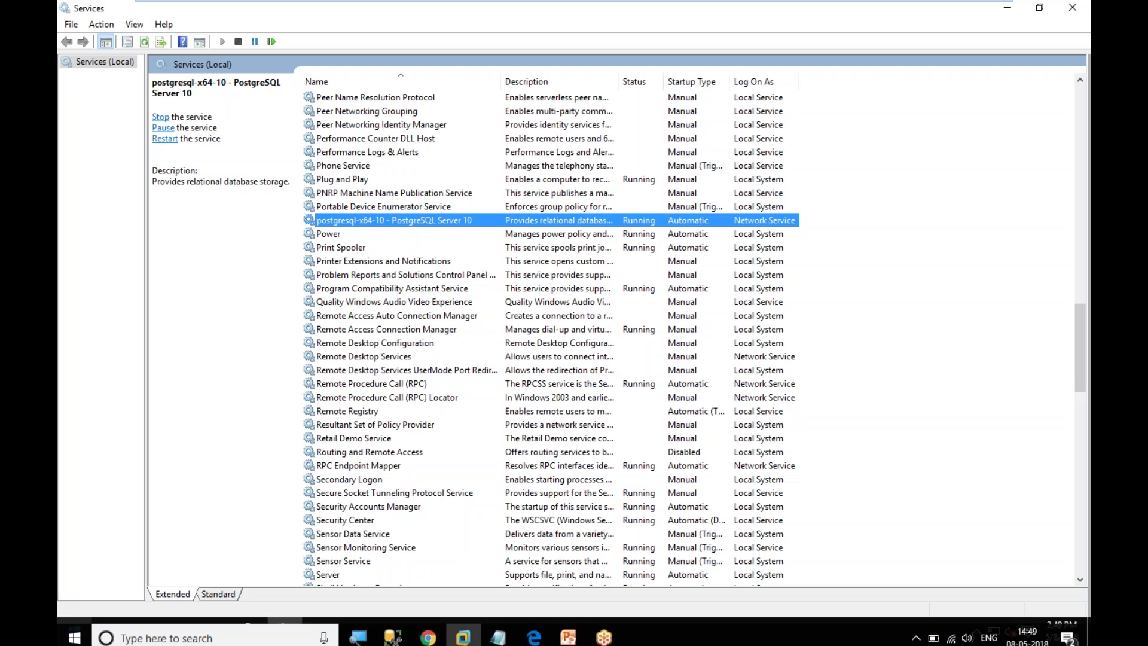
Launch PostgreSQL release notes from the PostgreSQL 10 group in All apps.
left_click(75, 632)
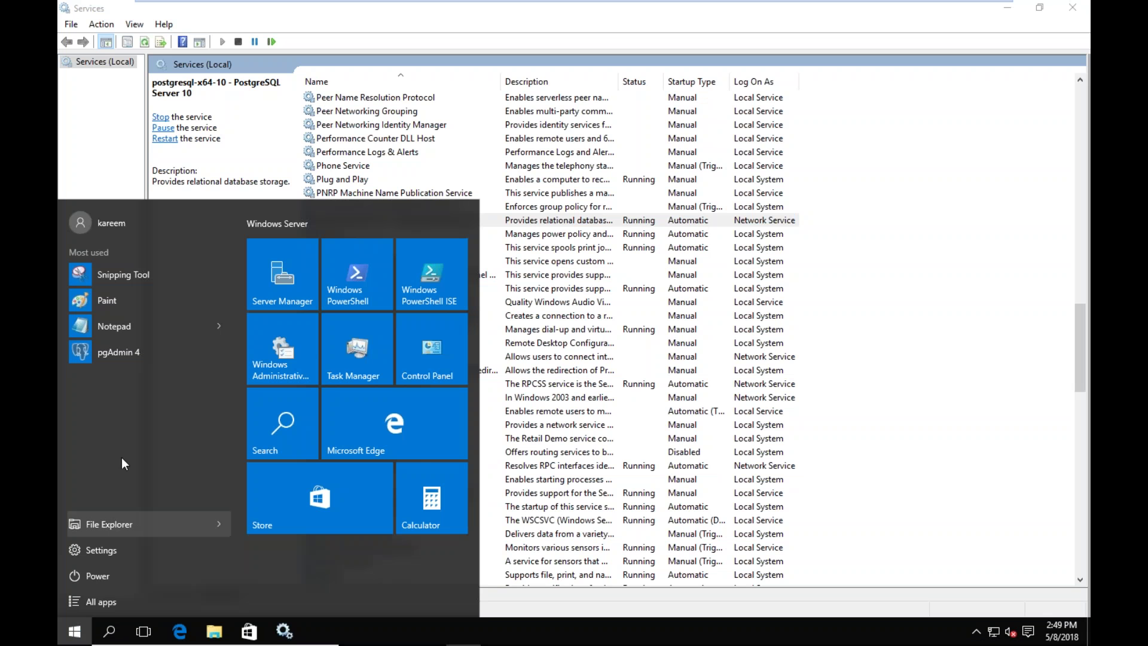
left_click(97, 603)
left_click(174, 360)
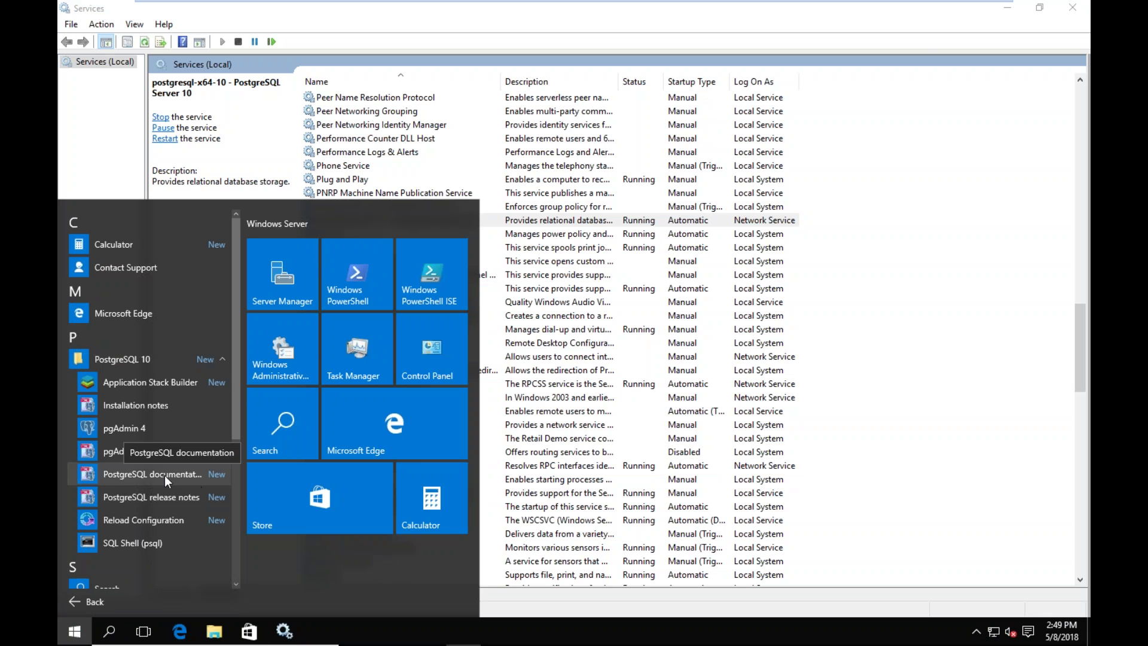
left_click(163, 502)
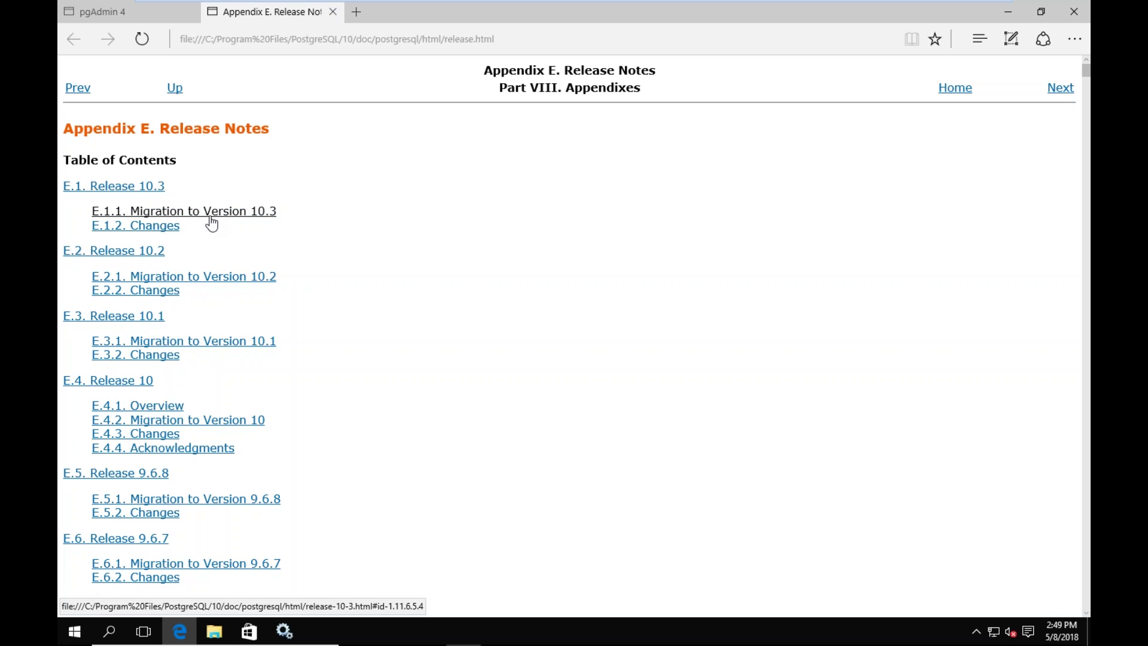
left_click(160, 228)
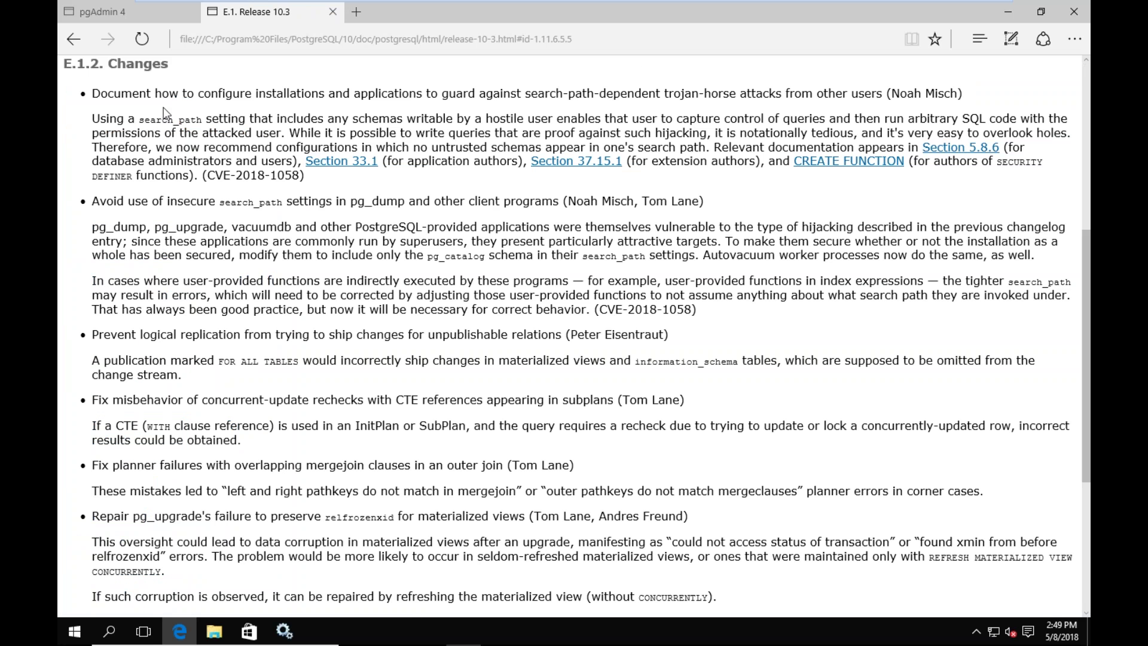
left_click_drag(92, 201, 266, 209)
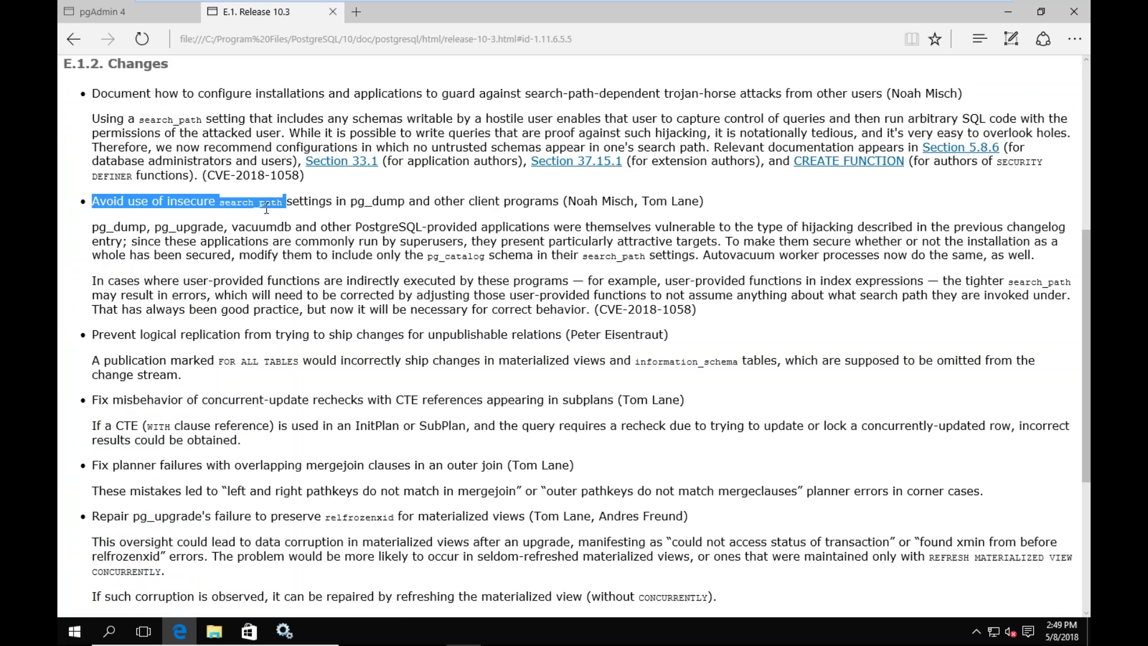
left_click(185, 313)
left_click_drag(96, 338, 193, 329)
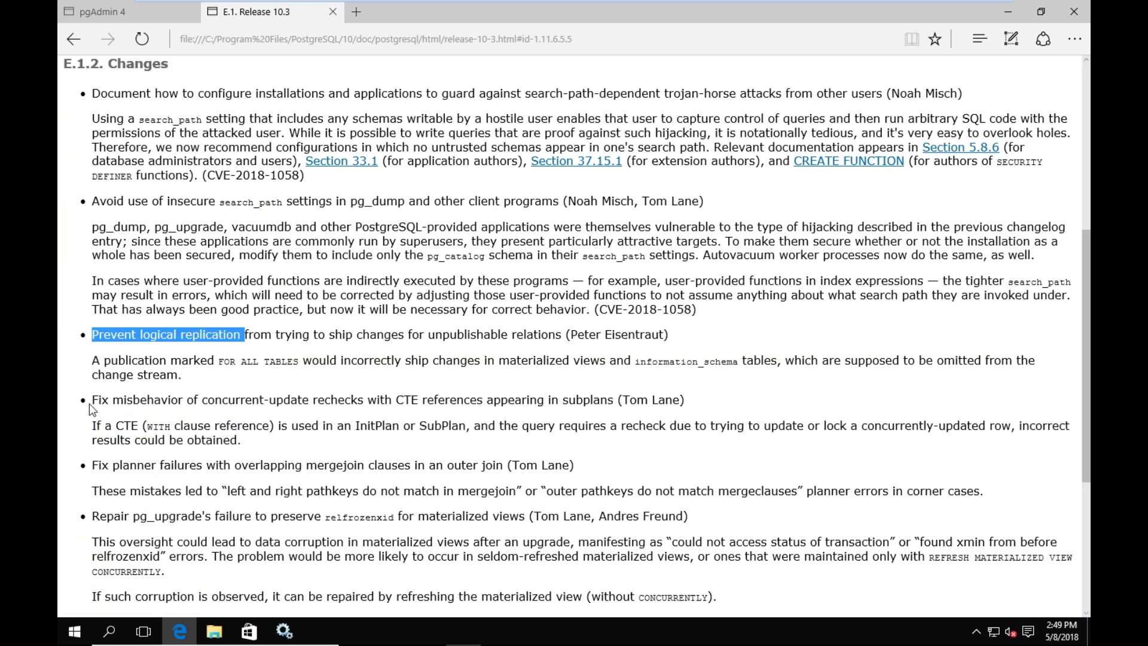
left_click_drag(91, 404, 264, 408)
left_click(179, 542)
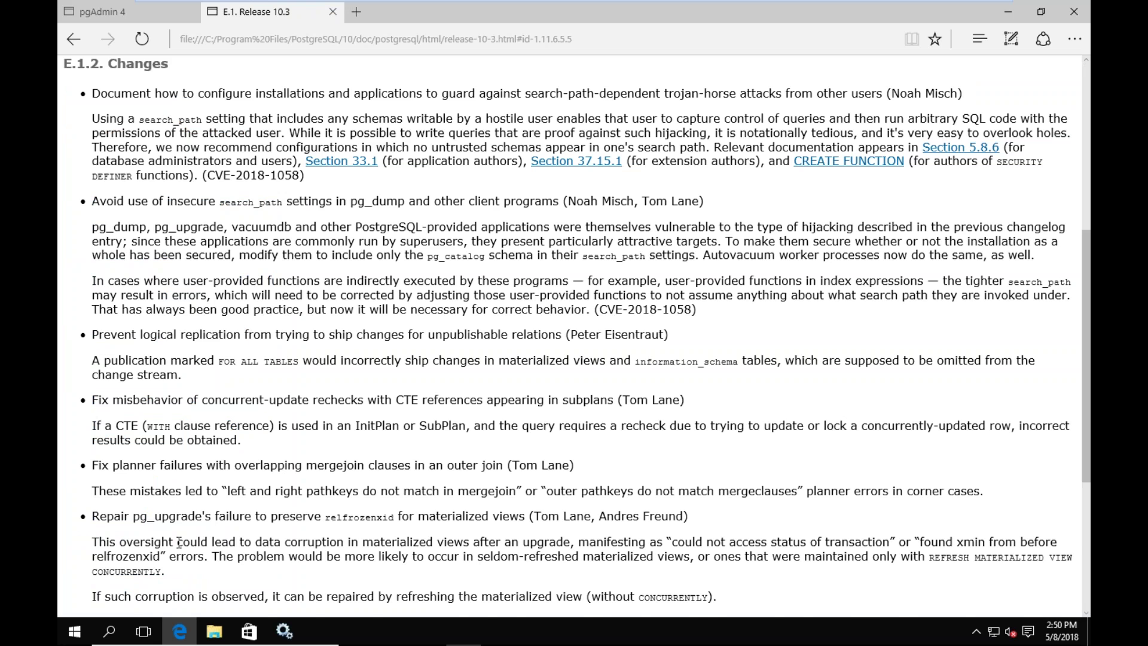
scroll(179, 542, "down", 5)
key("Home")
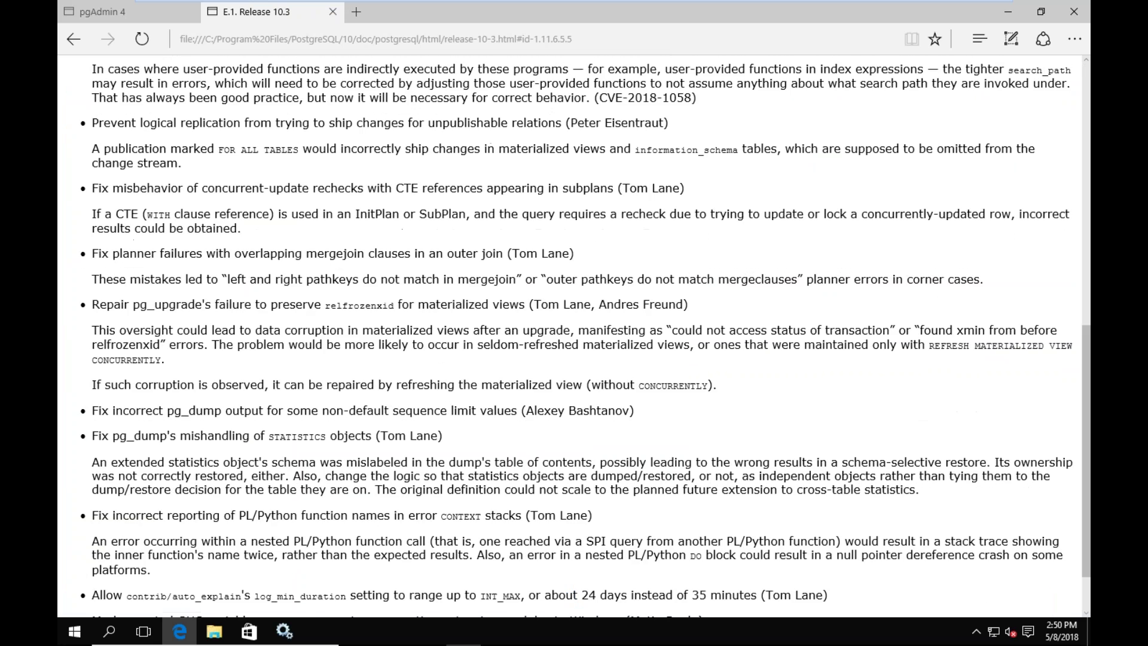
left_click(77, 88)
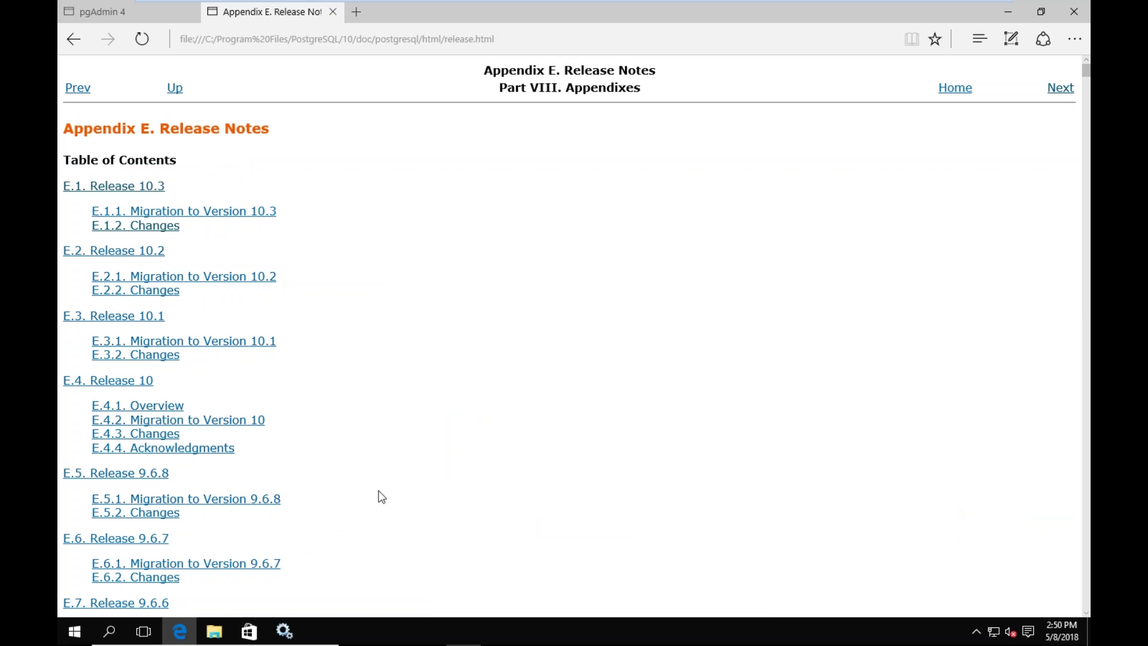
scroll(395, 506, "down", 3)
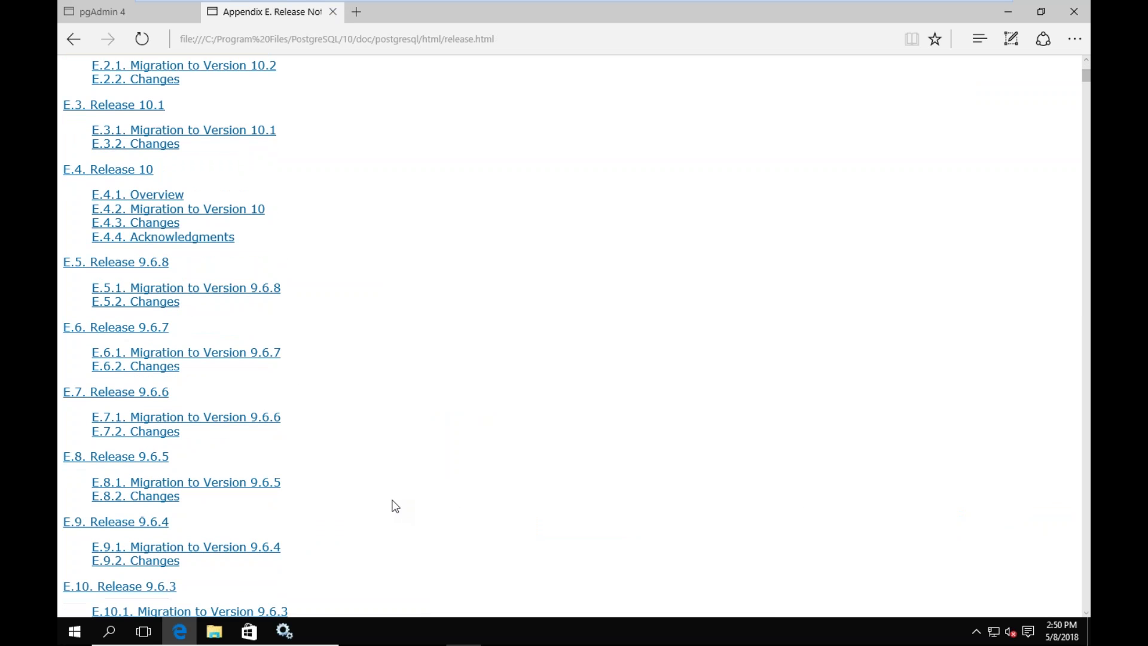
scroll(395, 506, "up", 1)
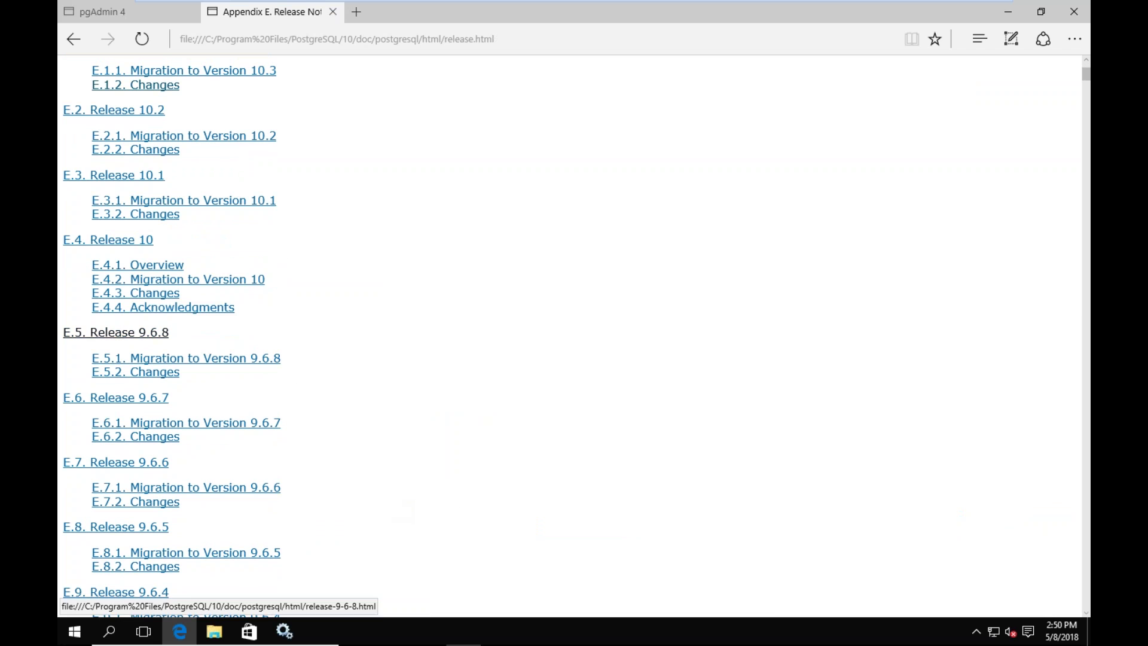
left_click(168, 343)
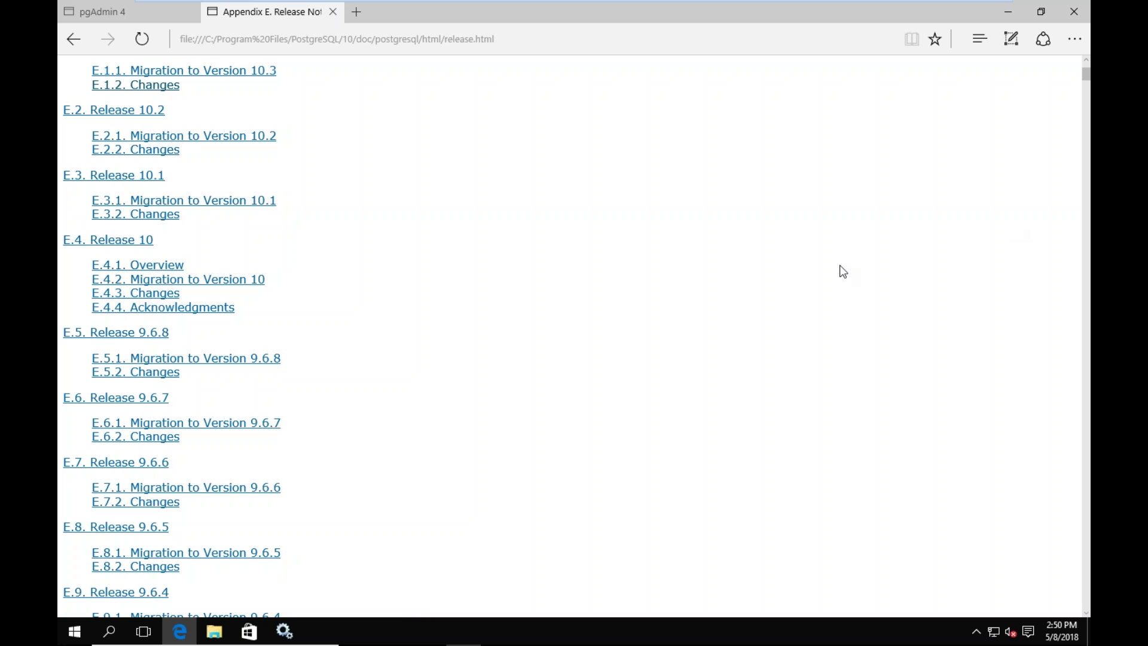
mouse_move(1086, 78)
left_mouse_down()
mouse_move(1087, 626)
mouse_move(1086, 67)
left_mouse_up()
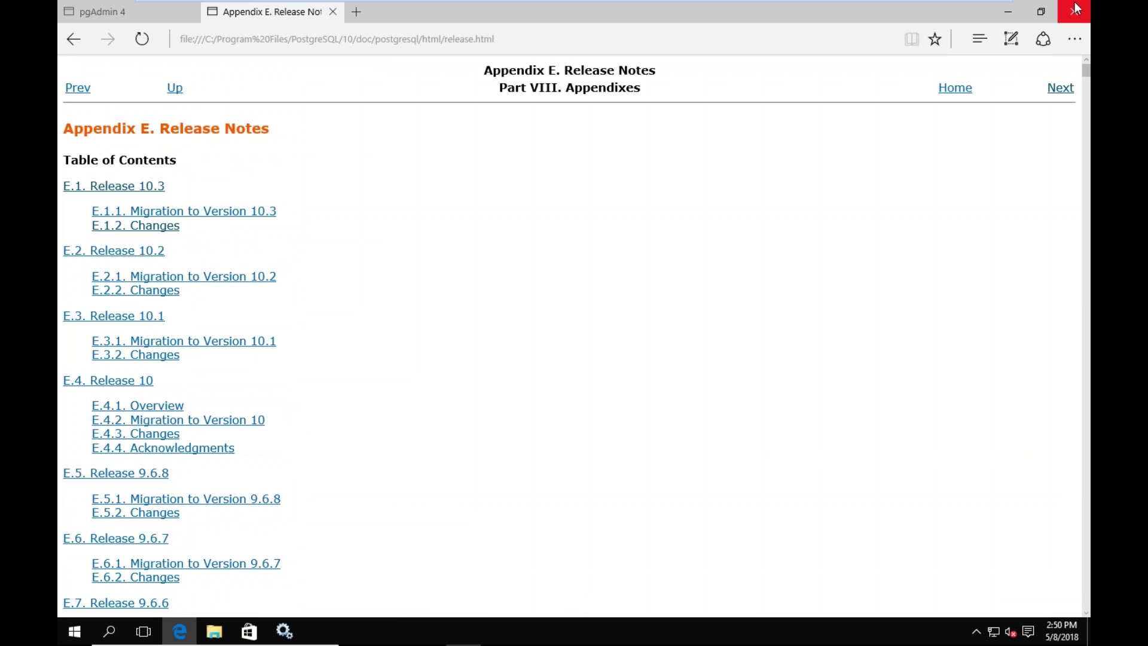
Close the release notes tab and minimize the browser to reveal Services.
left_click(333, 12)
left_click(1008, 12)
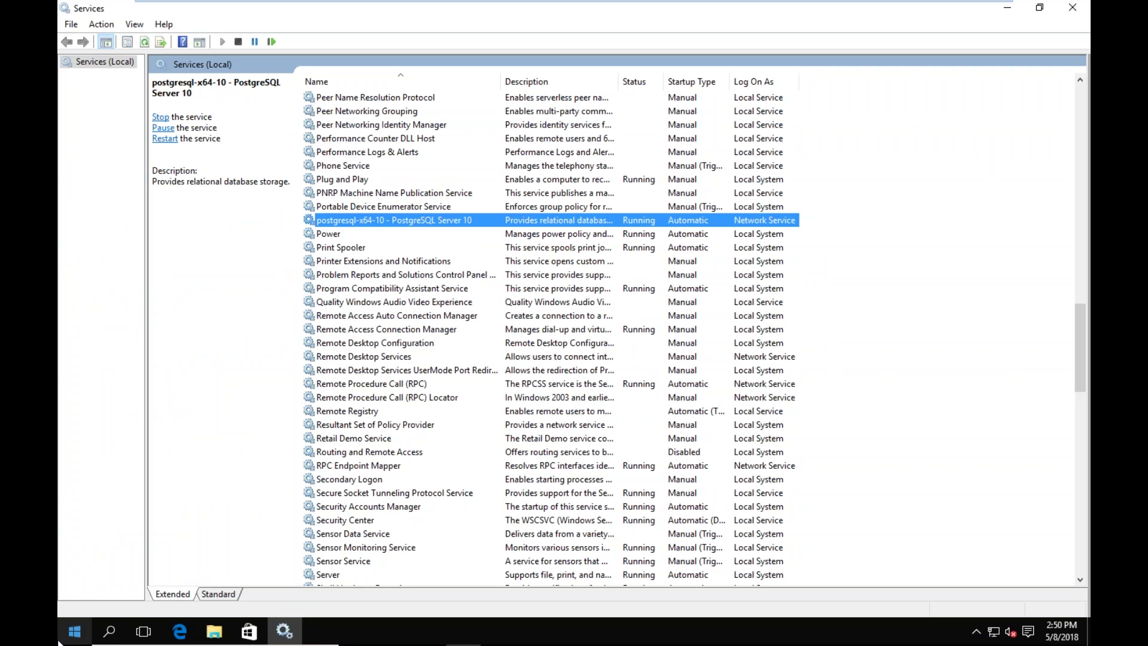
key("super")
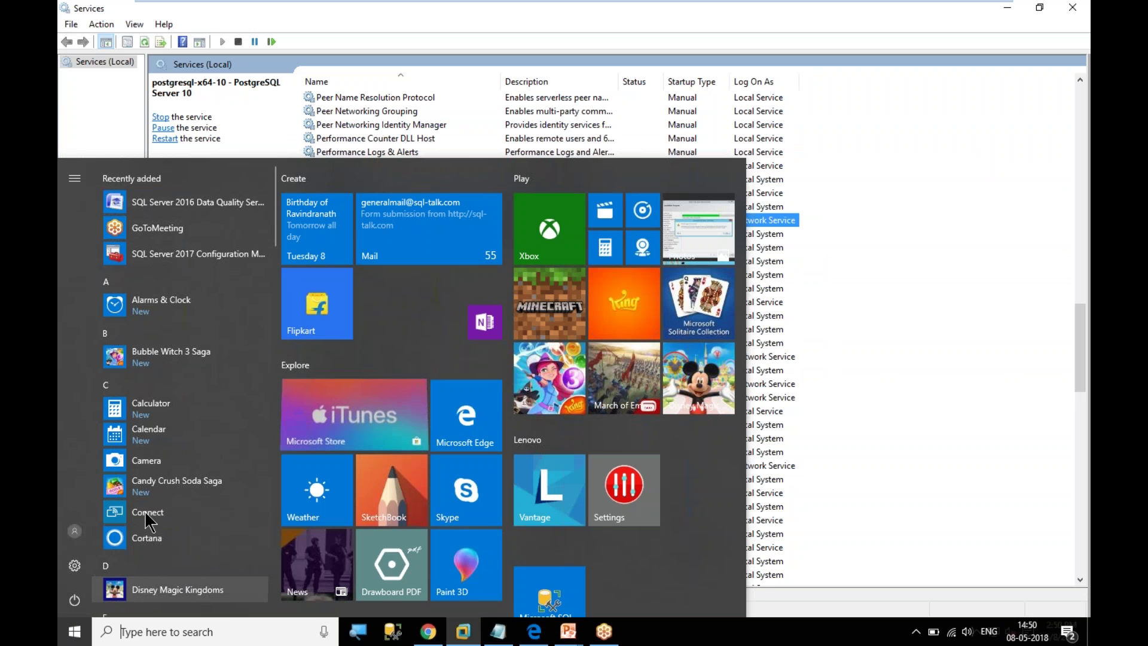
key("Escape")
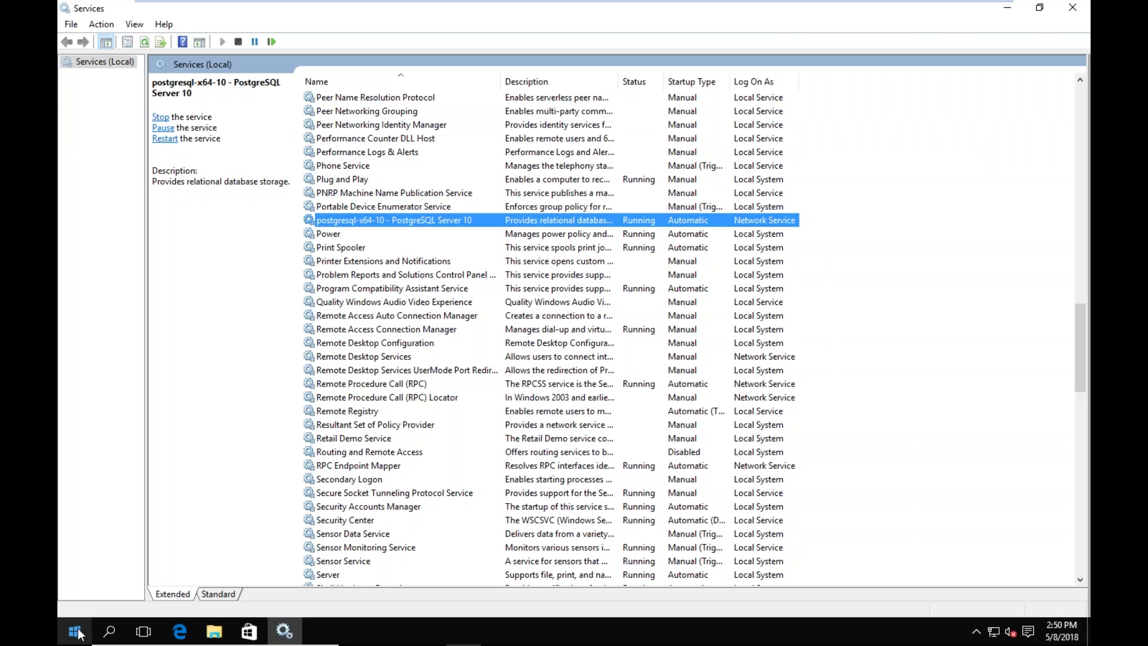
Run Reload Configuration from the PostgreSQL 10 group and dismiss its 'Operation not permitted' error.
left_click(80, 629)
left_click(84, 602)
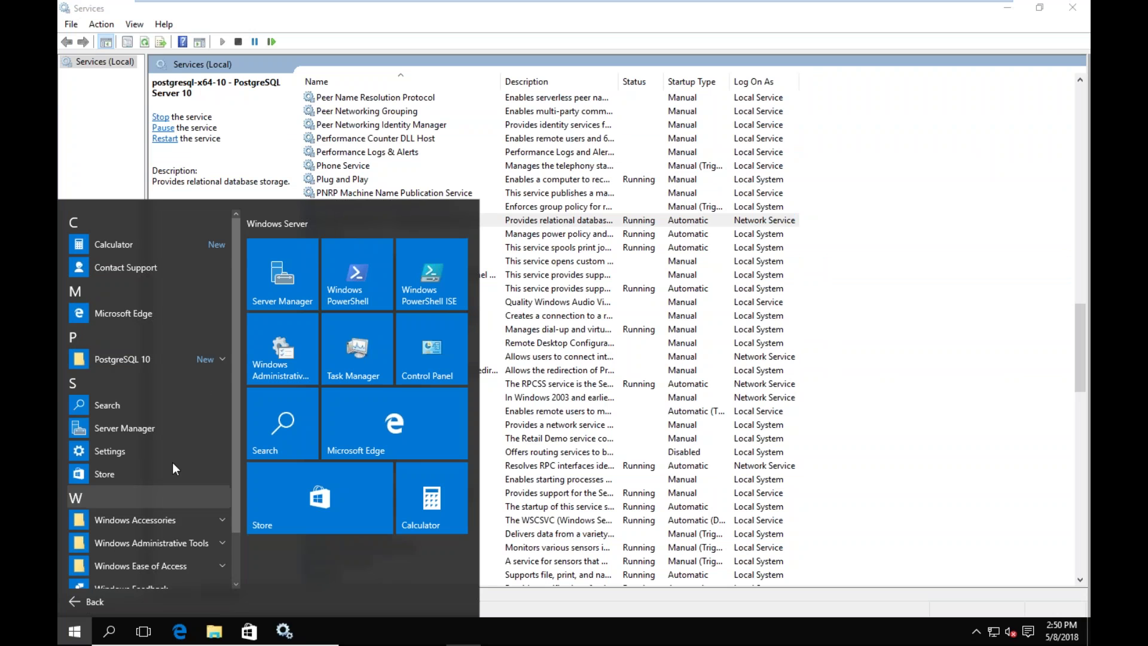
left_click(185, 360)
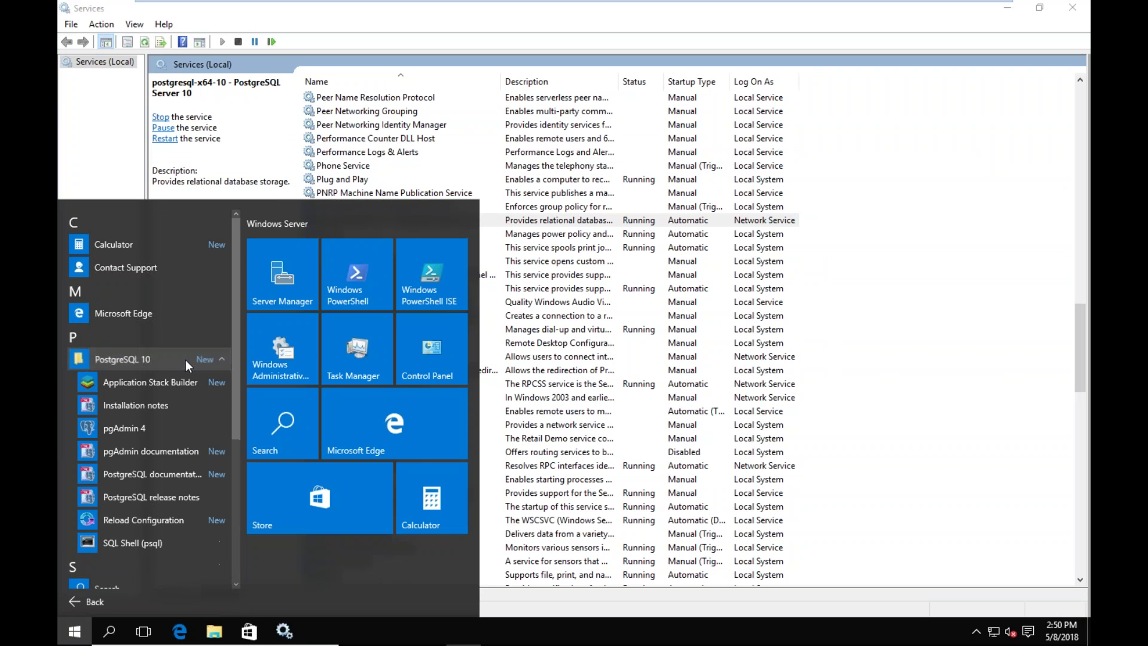
left_click(171, 521)
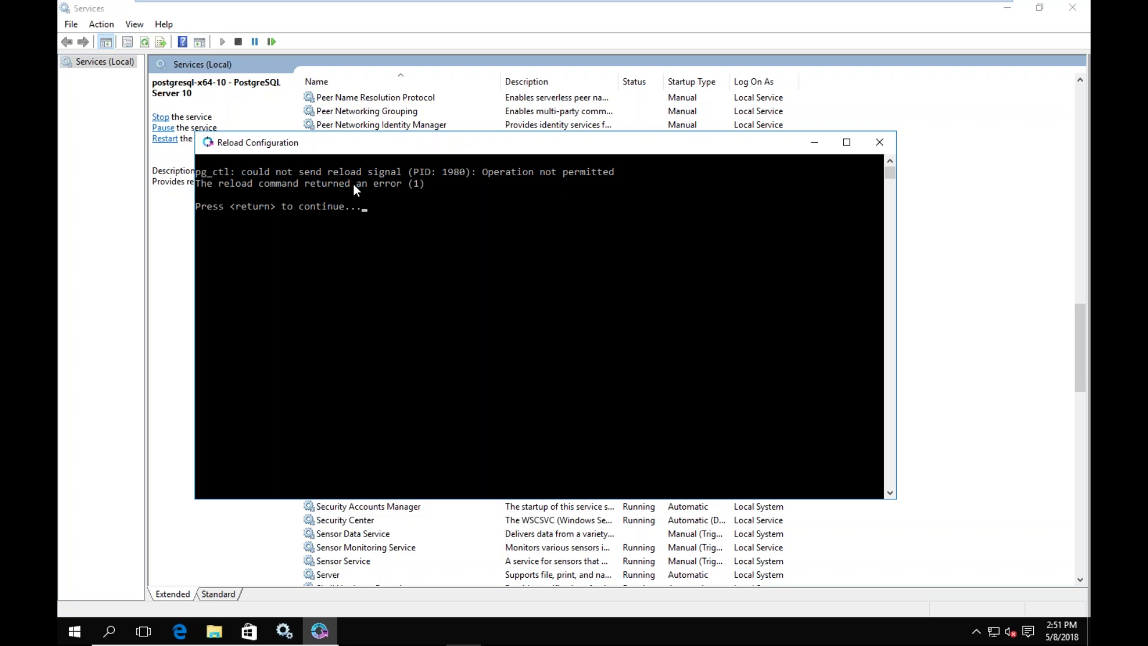
left_click(879, 143)
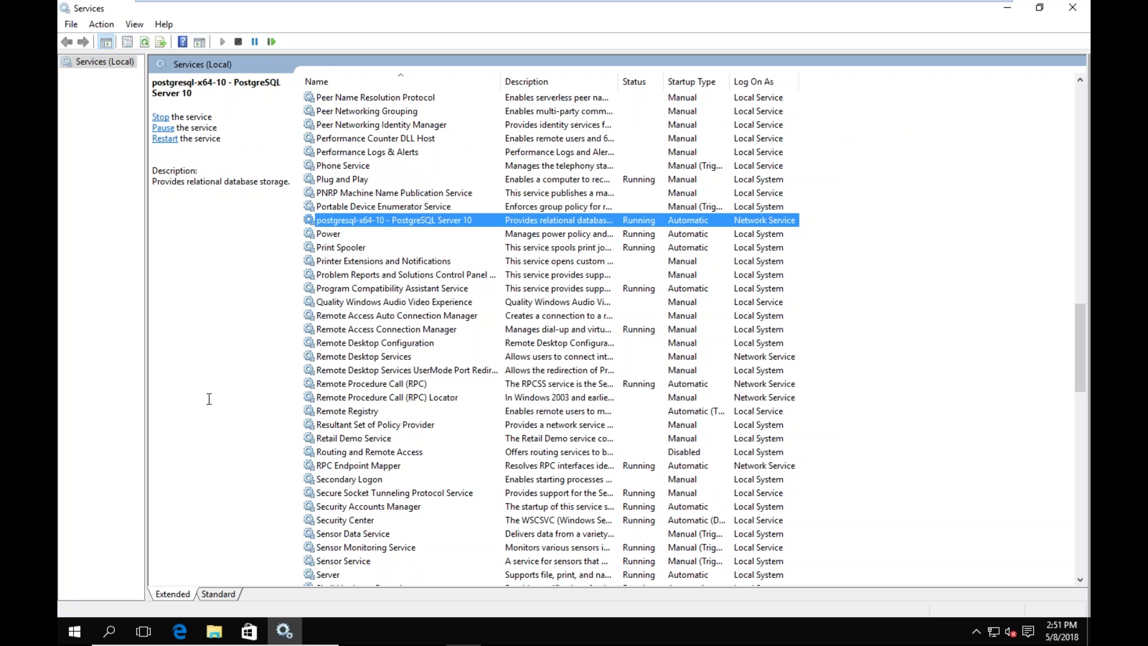
Launch SQL Shell (psql) from the PostgreSQL 10 Start menu group and move its window lower.
left_click(75, 630)
left_click(97, 602)
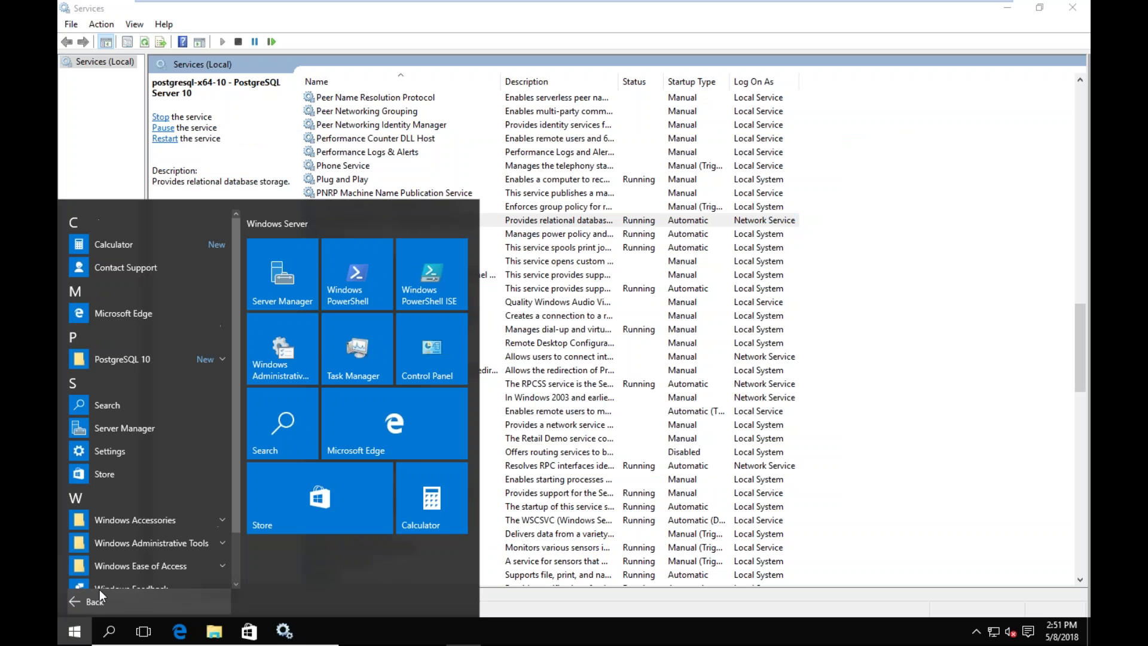
left_click(159, 360)
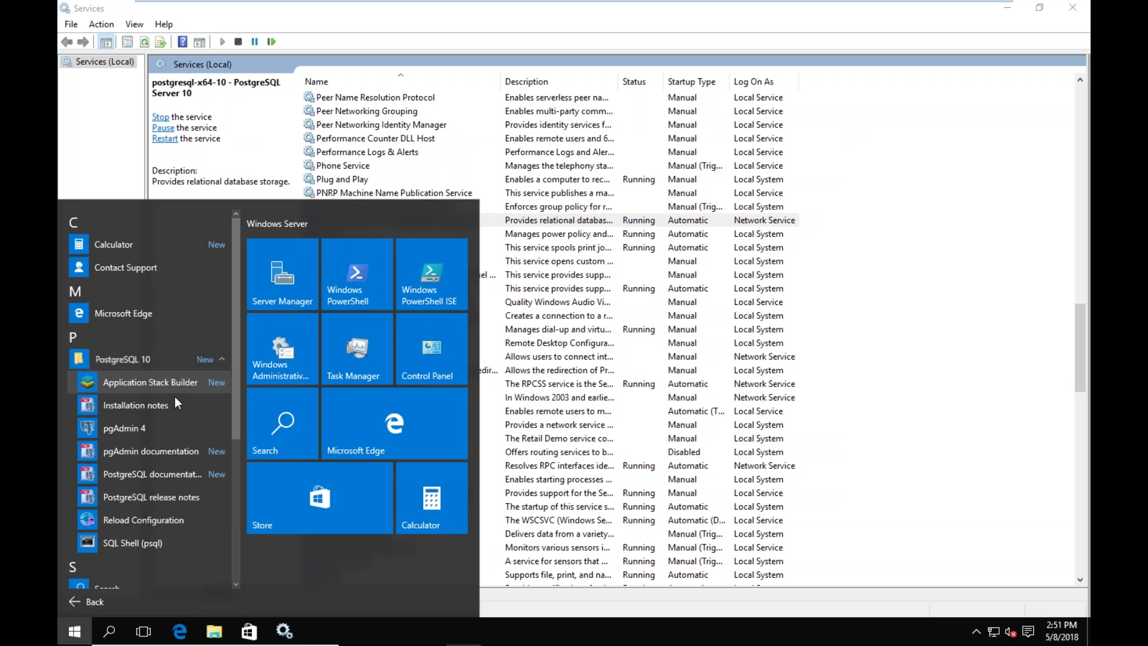
left_click(170, 540)
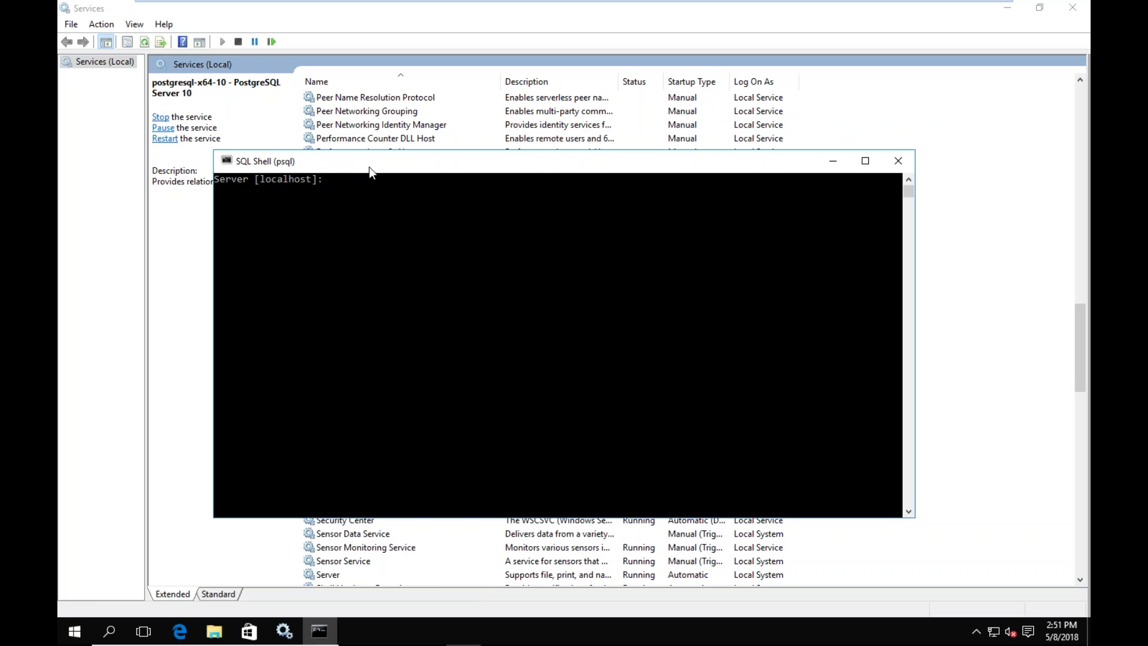
left_click_drag(368, 167, 364, 199)
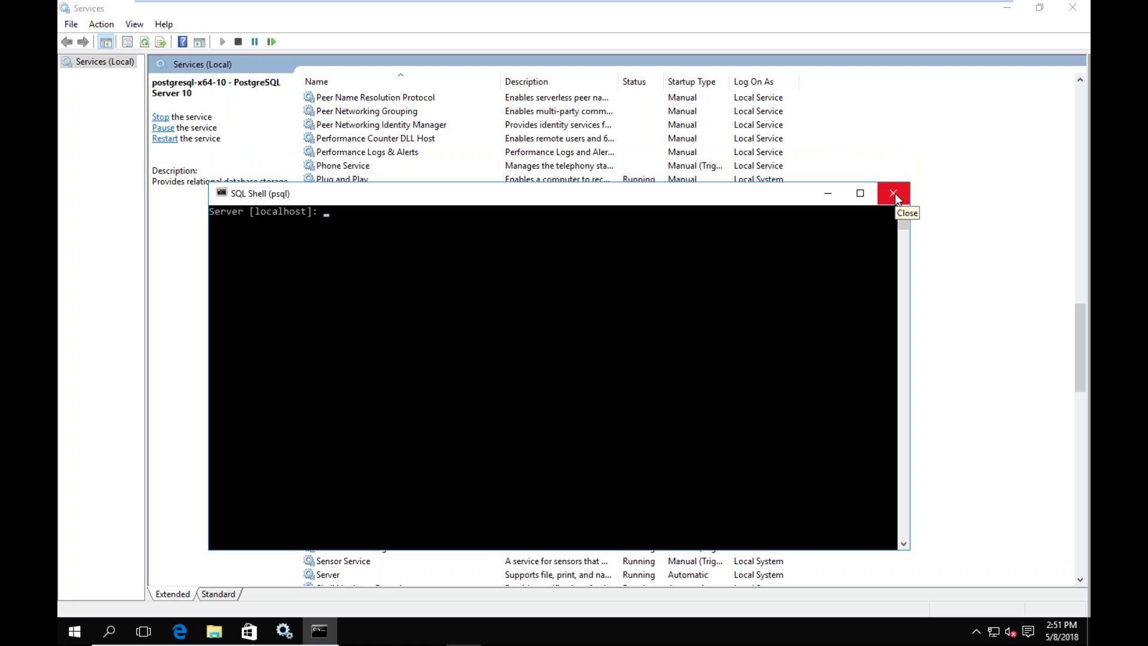
Enter postgres at the Server prompt, then bring the Services window forward.
type("postgres")
key("Return")
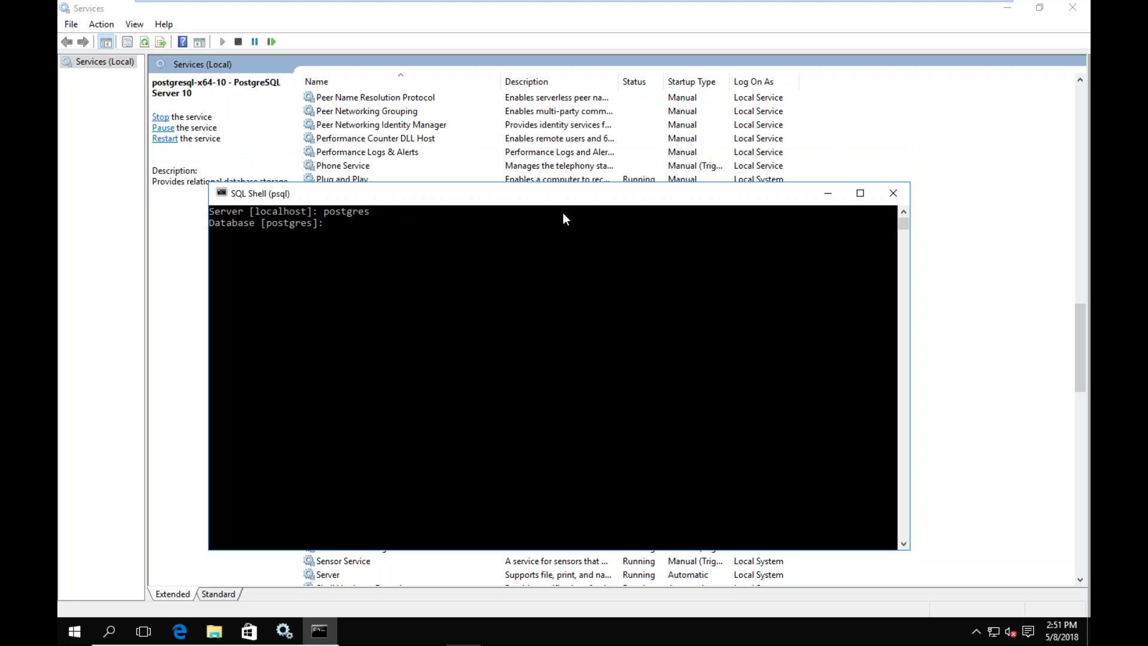
left_click(181, 472)
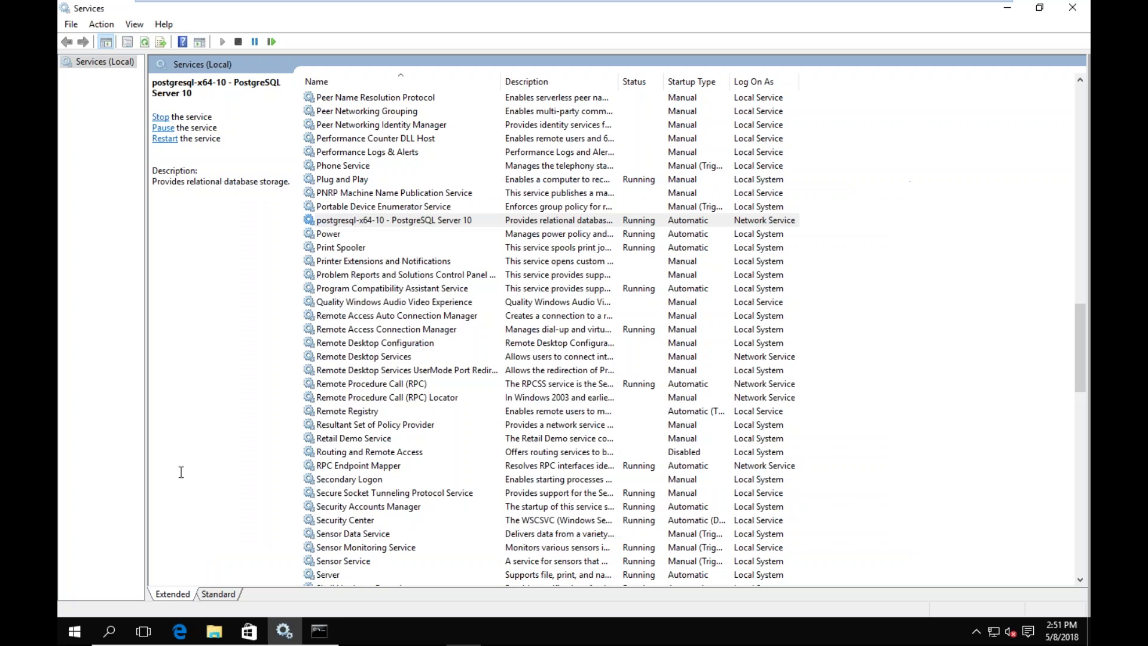
View the PostgreSQL 10 server dashboard and its Login/Group Roles in pgAdmin 4.
left_click(174, 638)
left_click(148, 134)
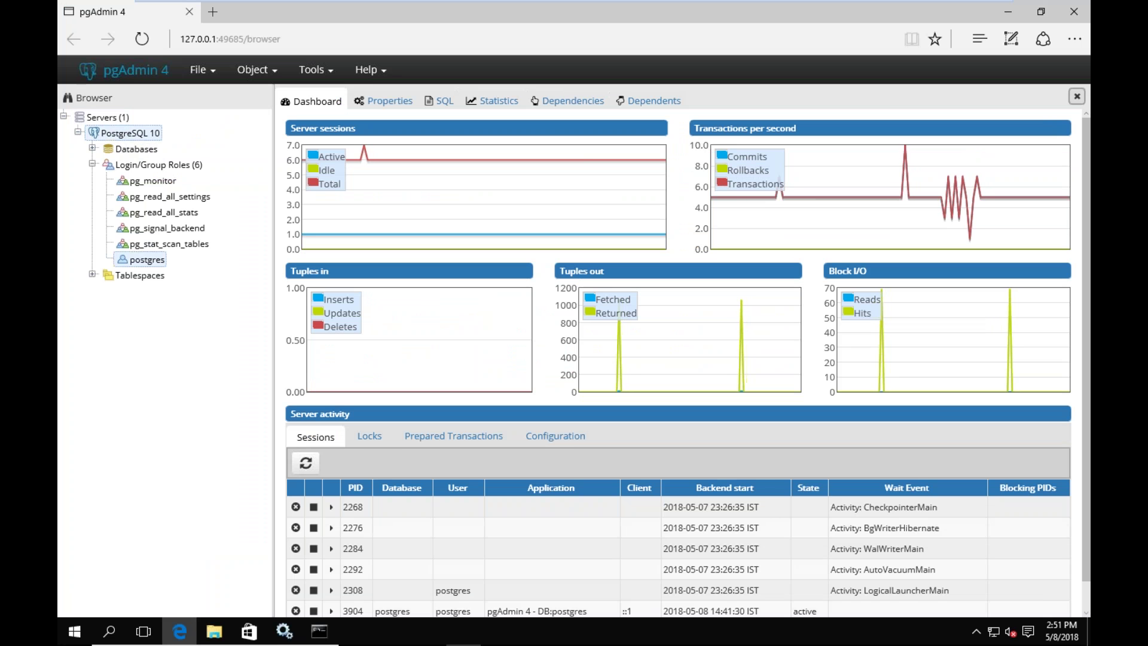
left_click(158, 165)
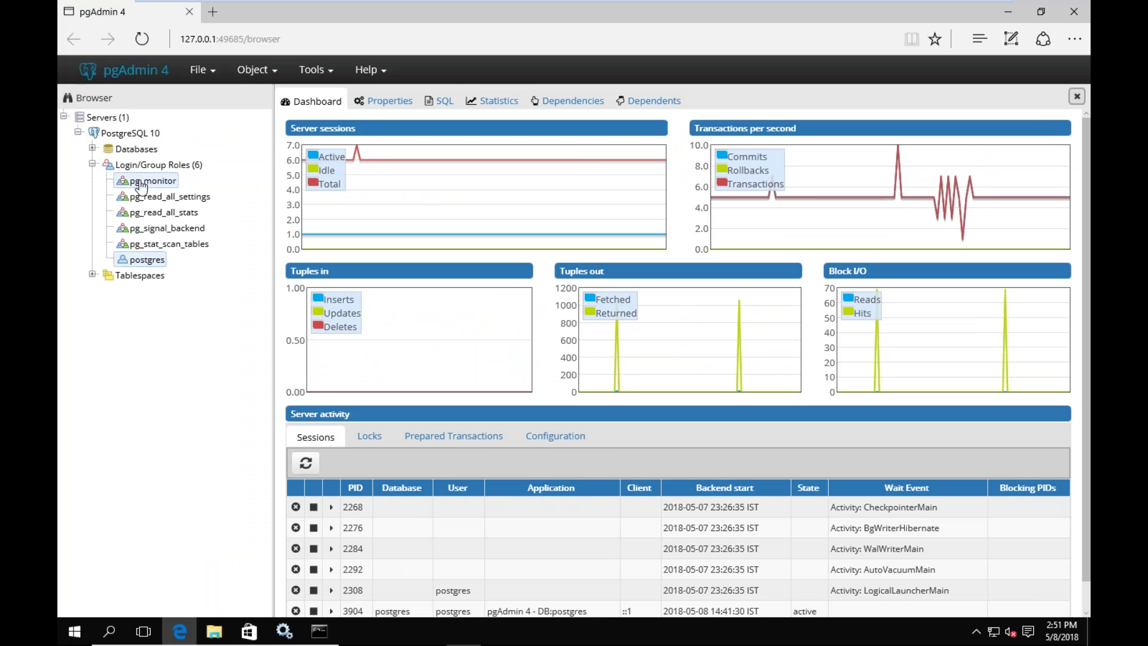
Minimize pgAdmin, switch to the SQL Shell, and return to the Installing PostgreSQL slide.
left_click(1008, 12)
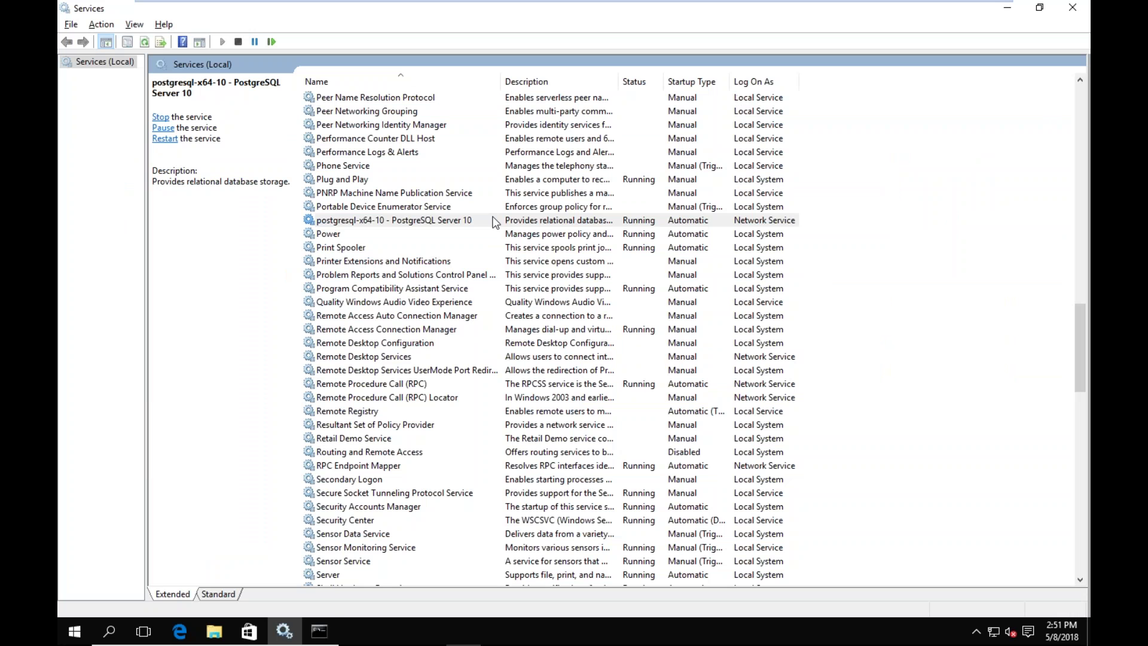
key("alt+Tab")
key("alt+Tab")
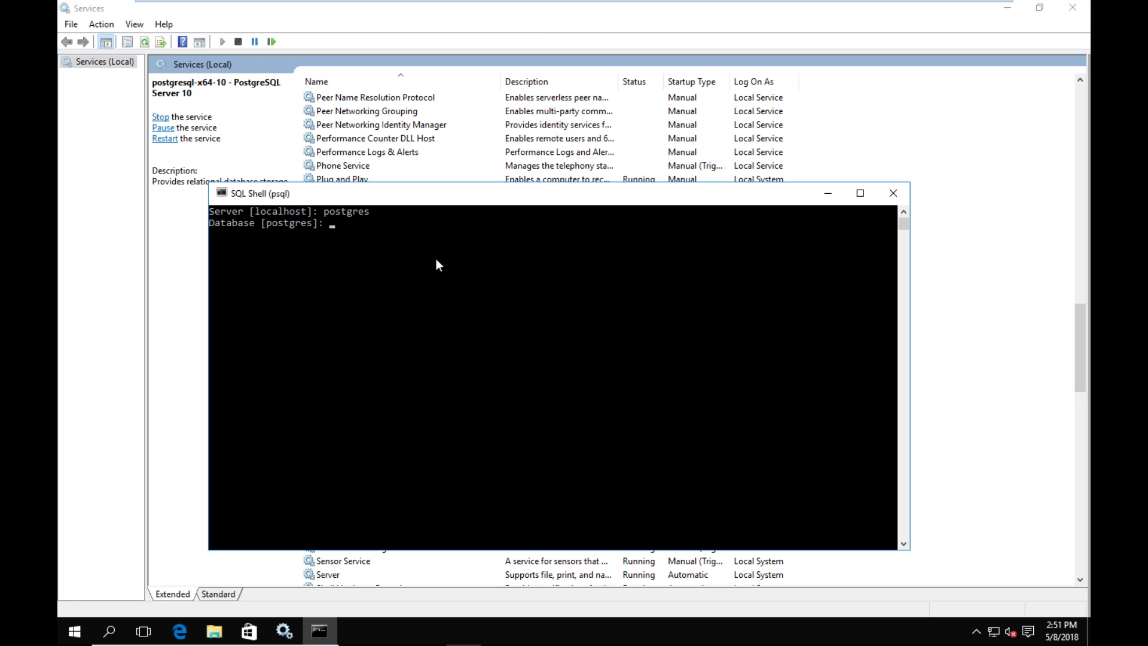
mouse_move(749, 5)
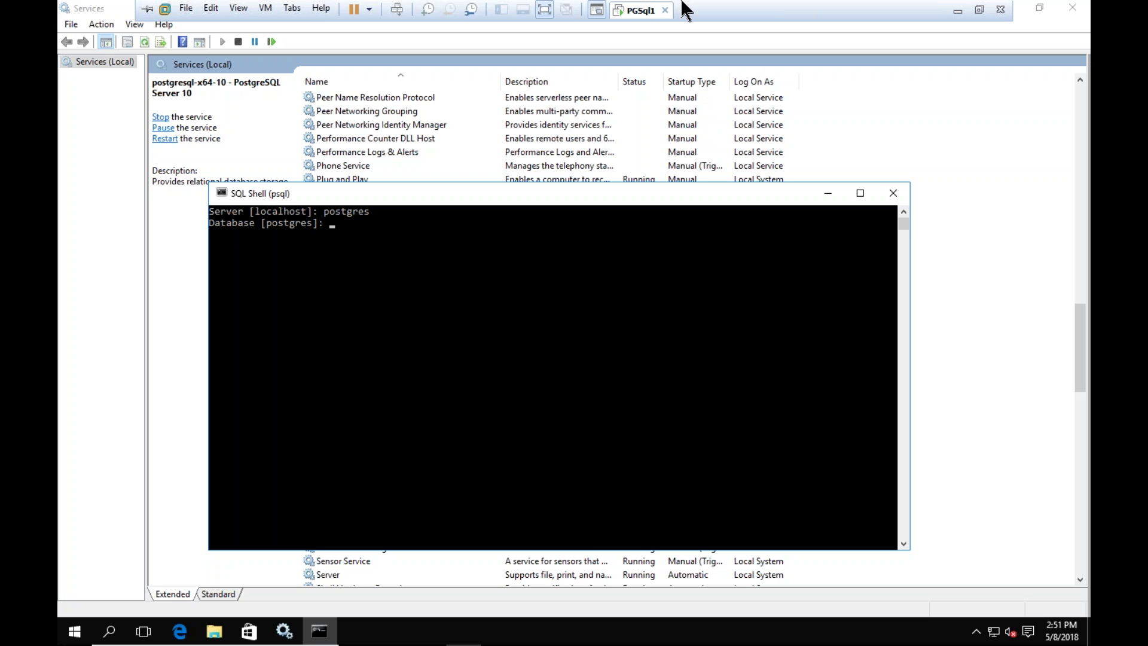
left_click(948, 7)
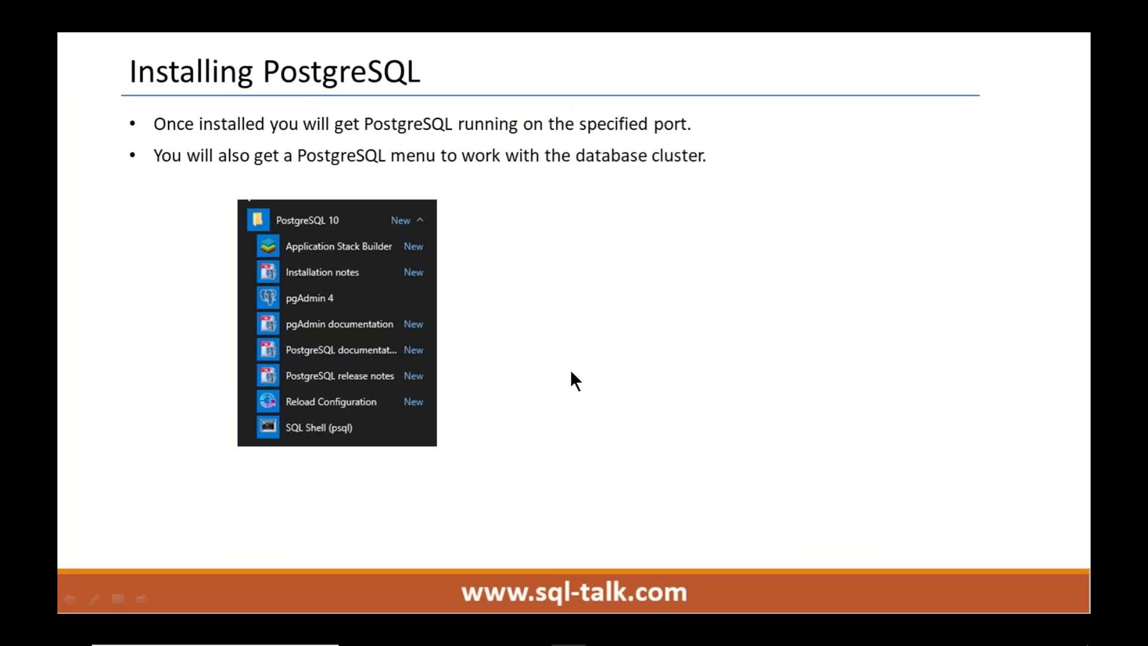
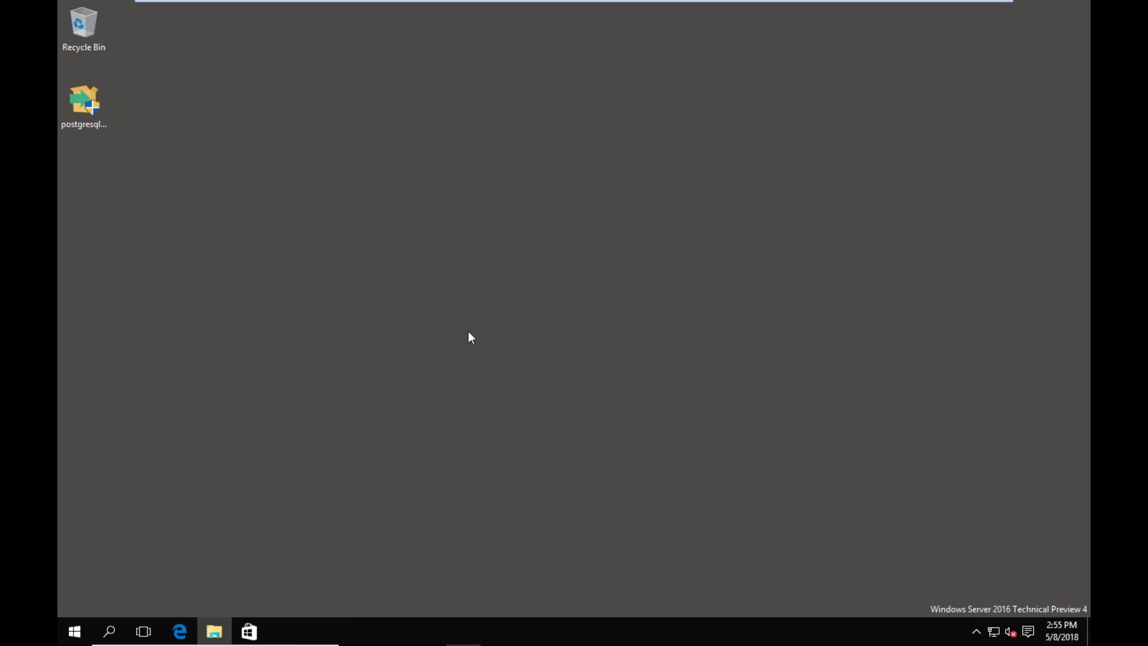
Open the Run dialog on the Windows Server 2016 VM with Win+R.
key("super+r")
Run 'control' and uninstall PostgreSQL 10 from Programs and Features, removing the entire application.
type("c")
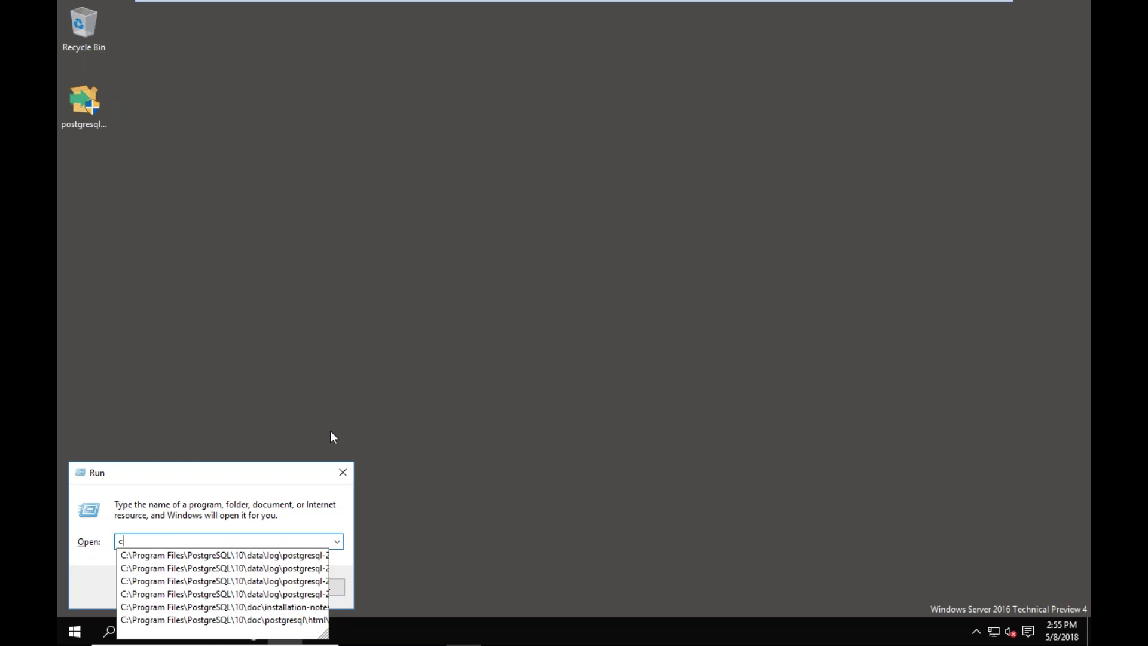
type("ontrol")
key("Return")
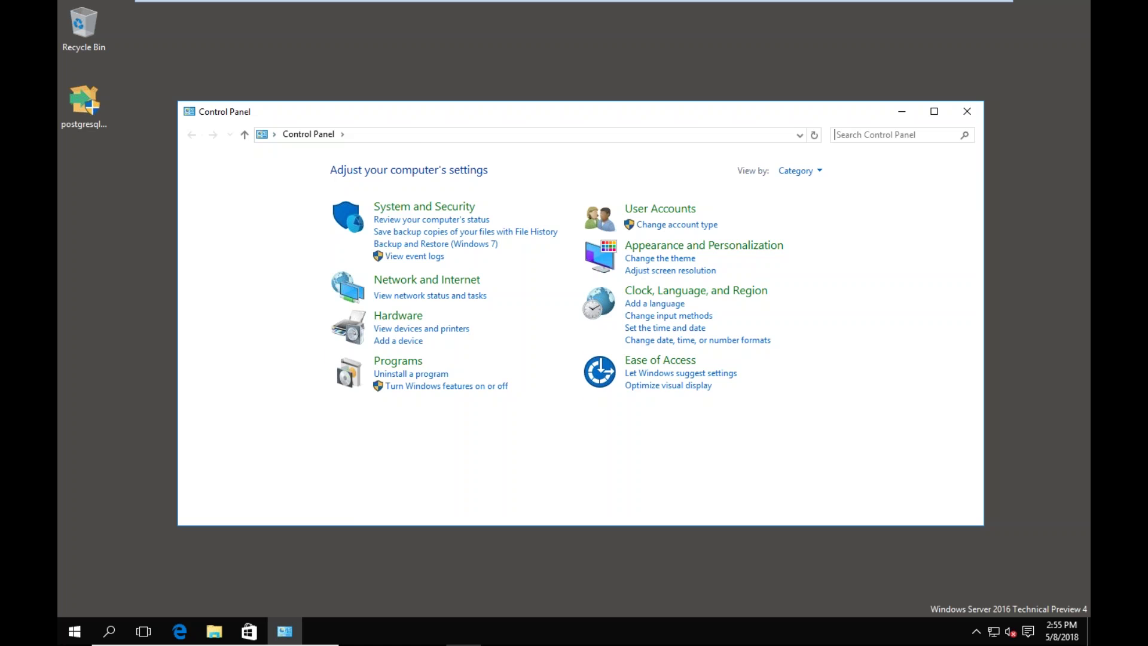
left_click(405, 374)
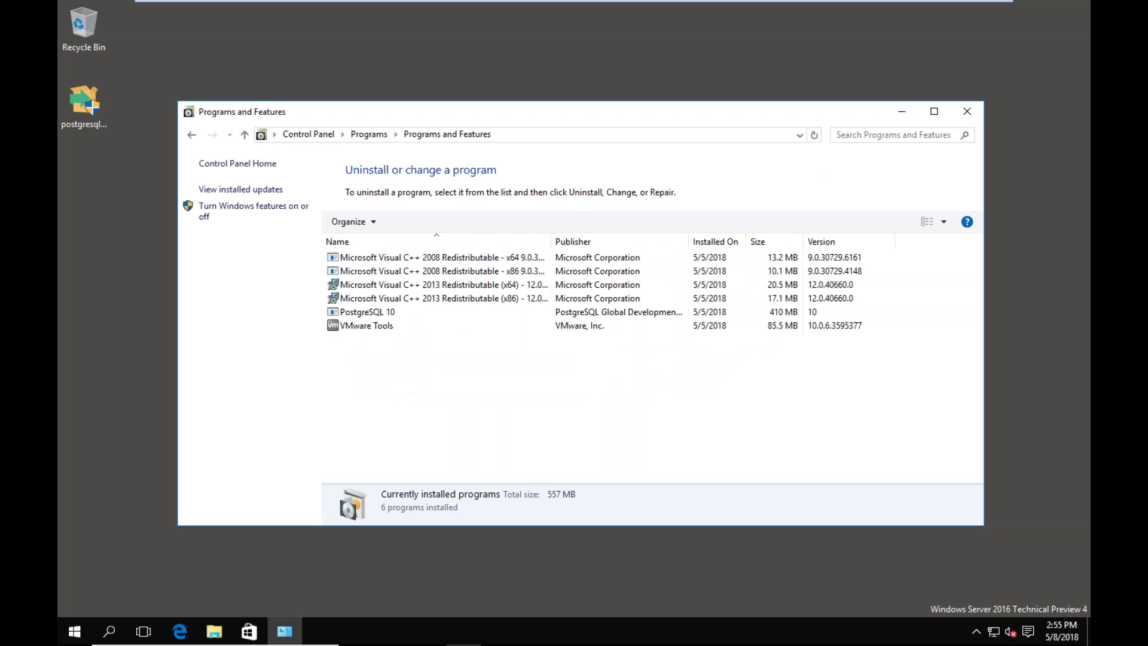
right_click(379, 318)
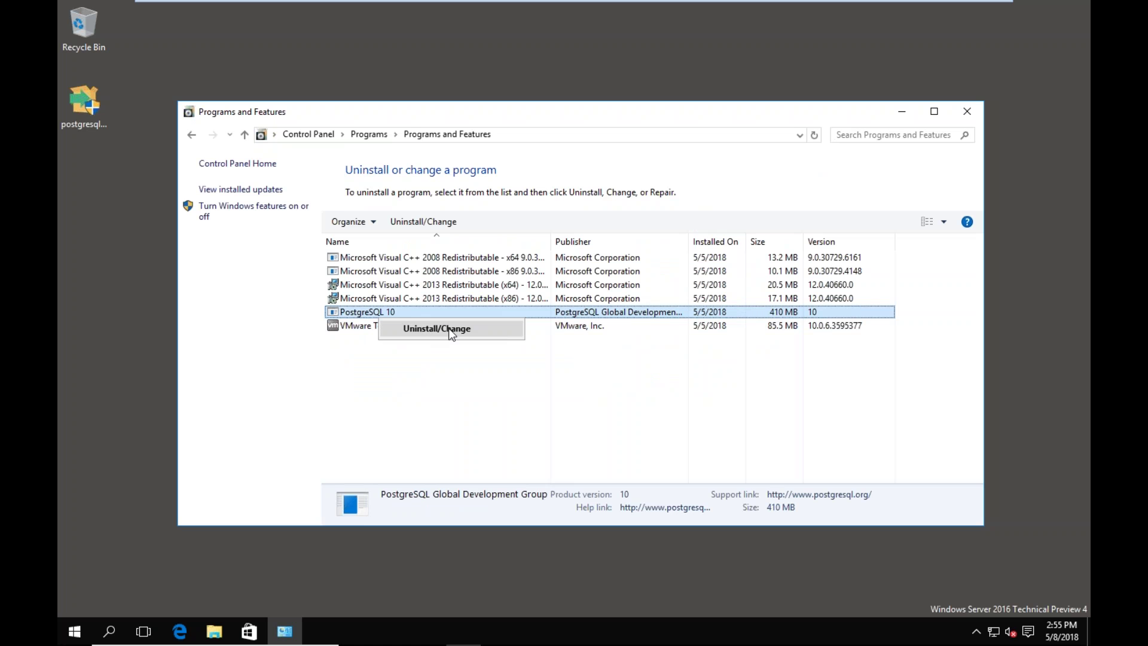
left_click(445, 329)
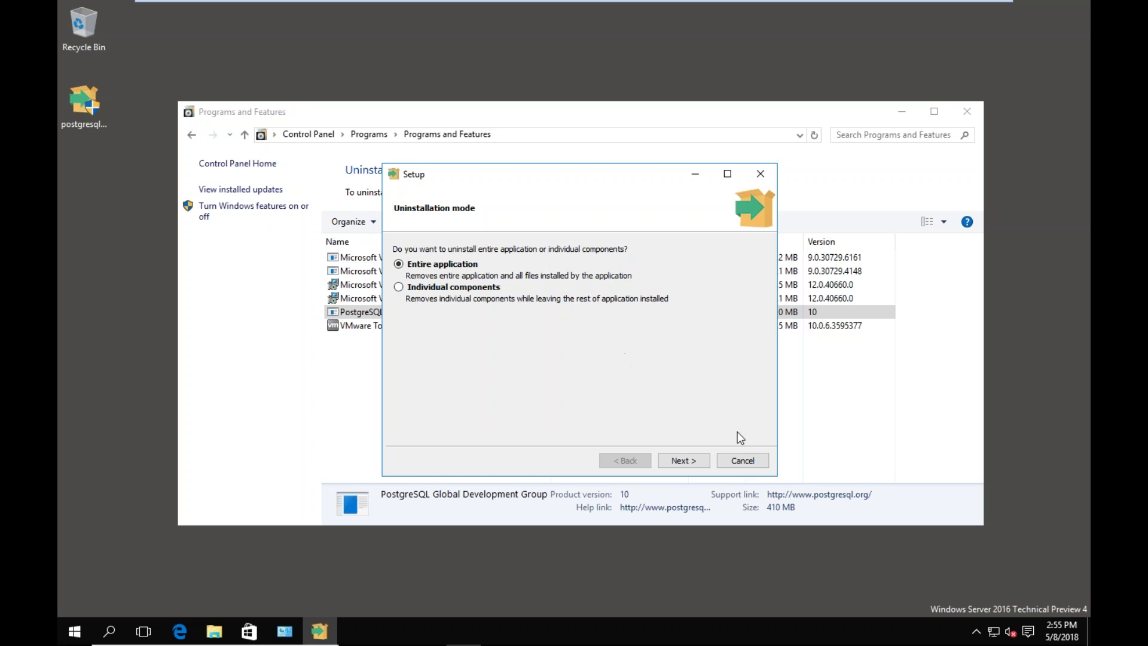
left_click(682, 460)
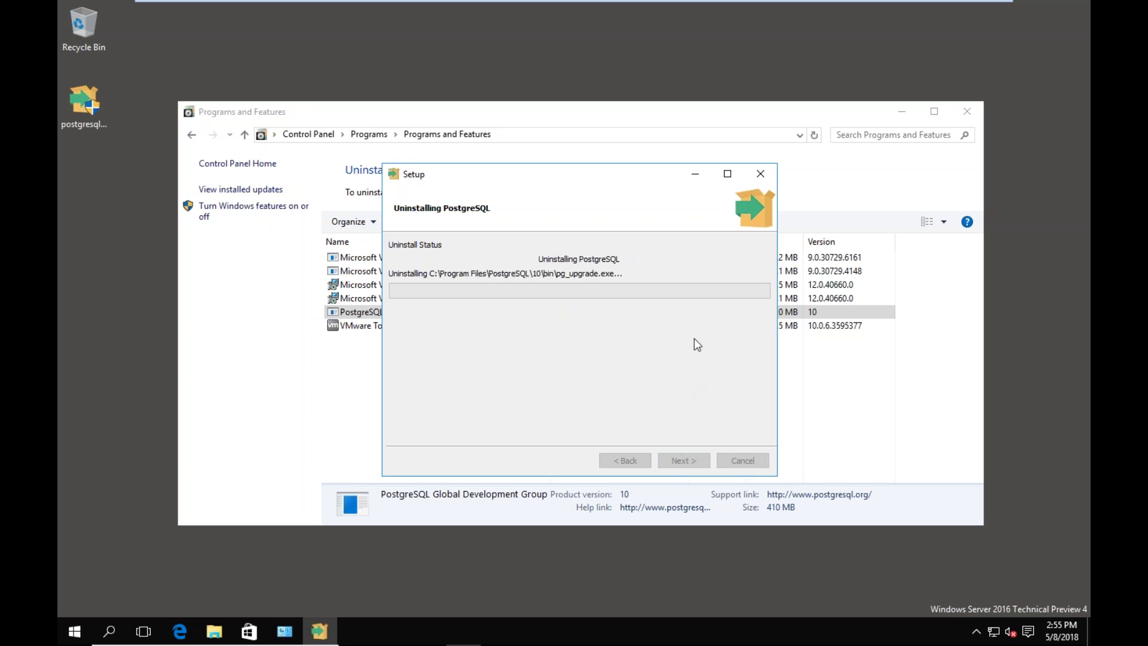
Minimize the uninstall progress window, widen the program Name column, and move the Setup dialog.
left_click(695, 176)
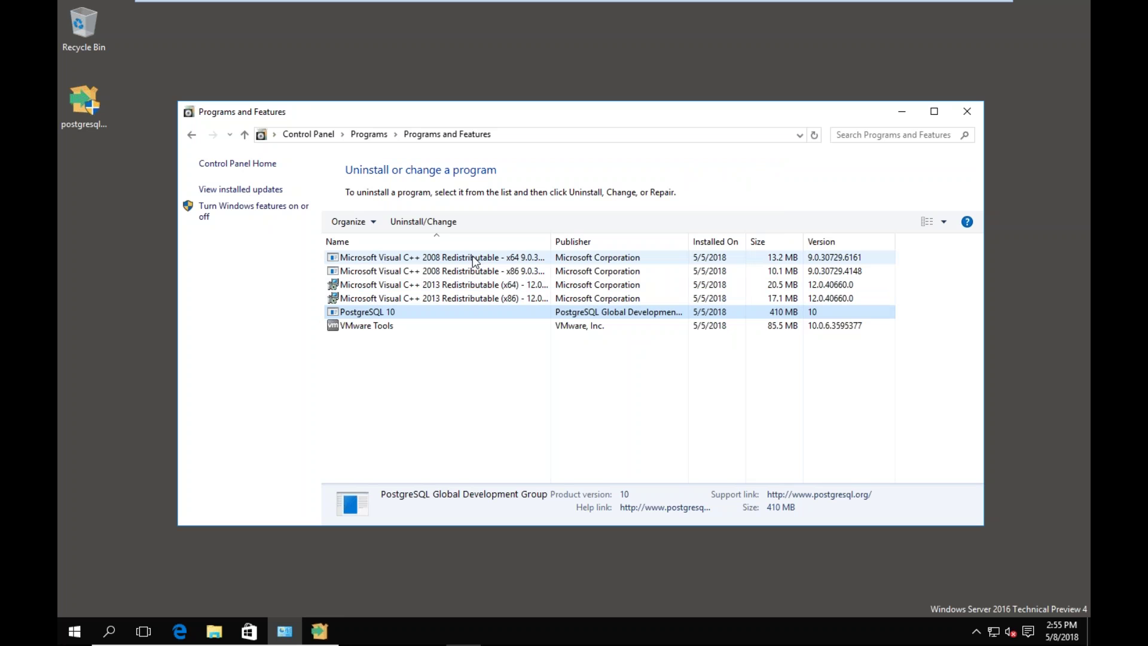
left_click_drag(551, 245, 643, 240)
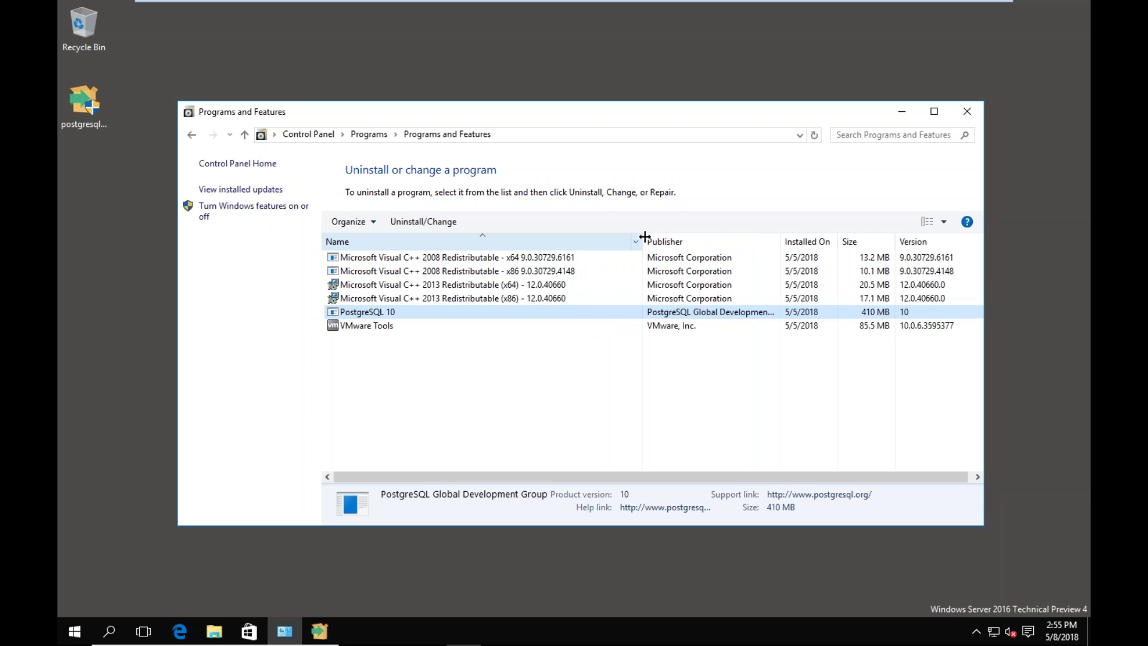
left_click(369, 261)
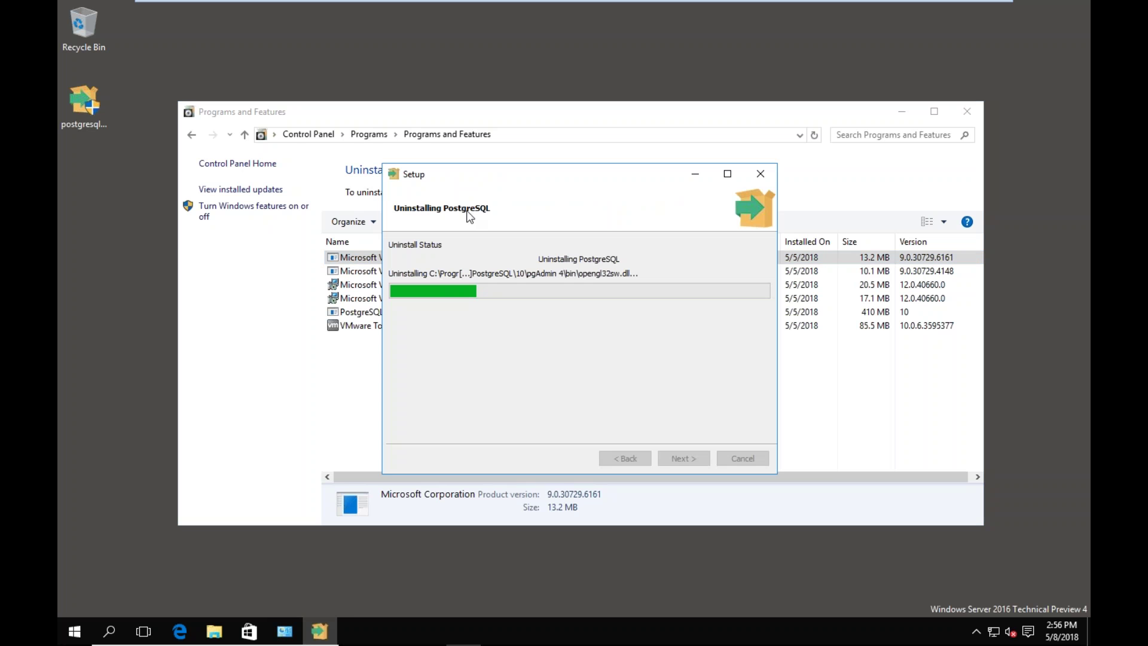
left_click_drag(591, 175, 580, 136)
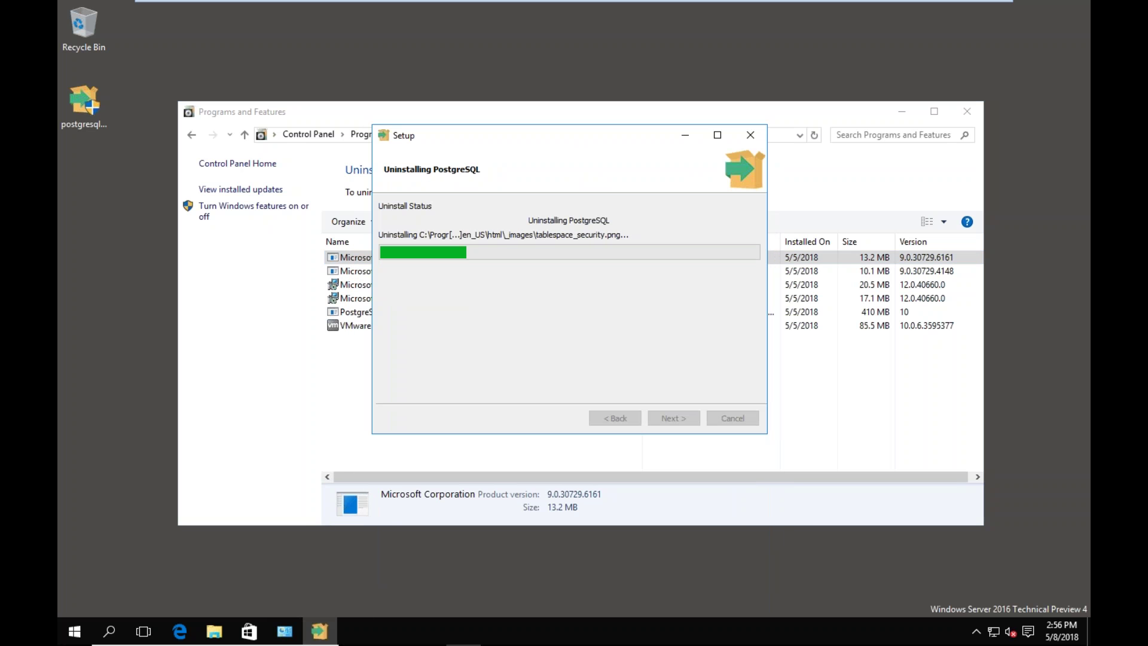
Reposition the uninstall progress window as it runs, then bring Programs and Features forward.
left_click_drag(581, 136, 579, 125)
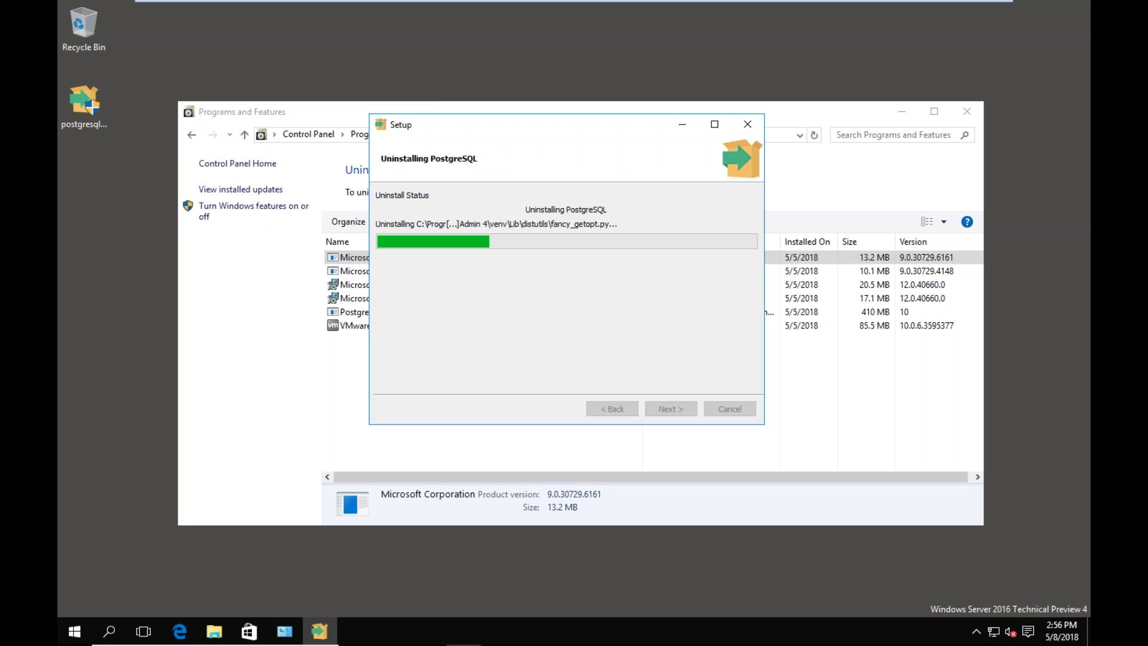
left_click_drag(586, 131, 568, 125)
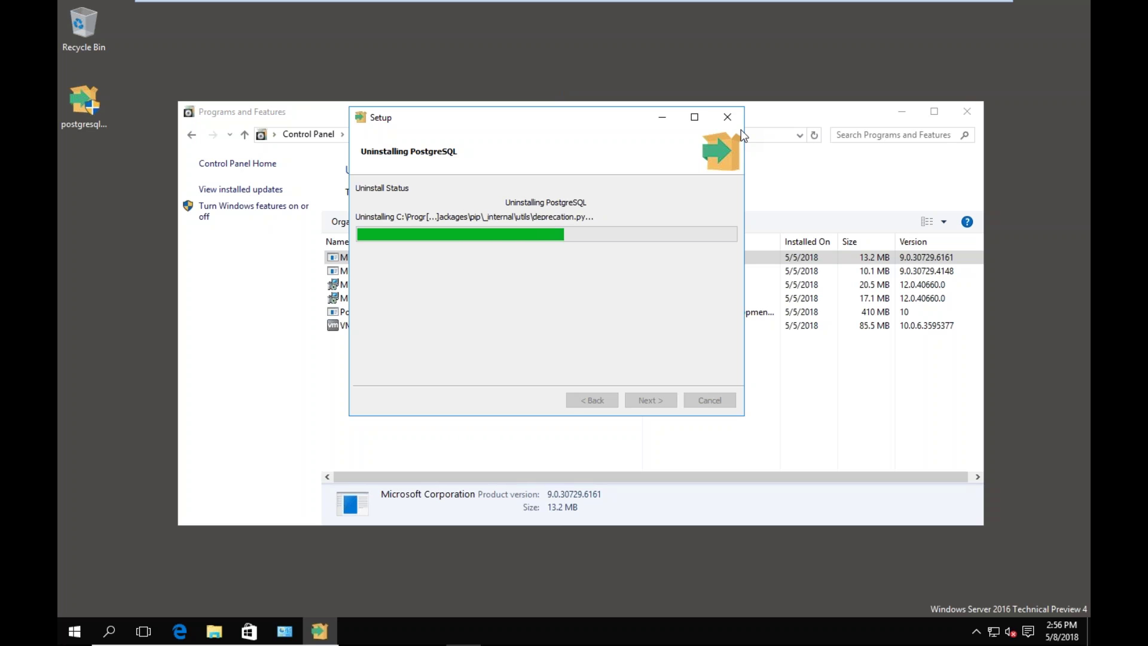
mouse_move(746, 9)
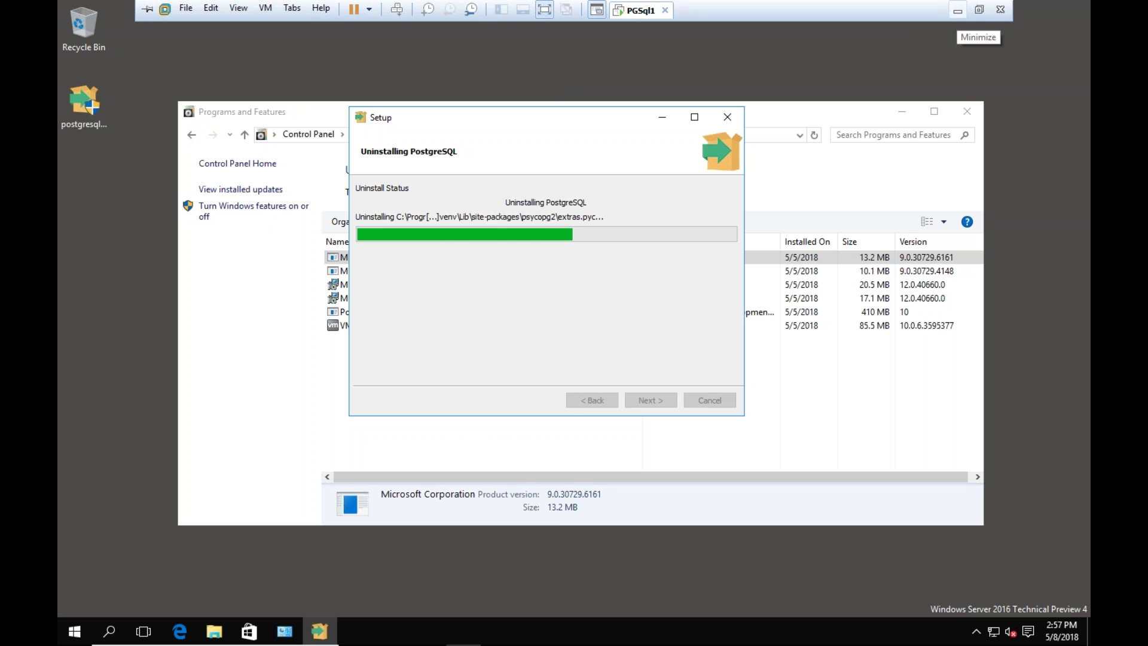
left_click_drag(604, 118, 646, 132)
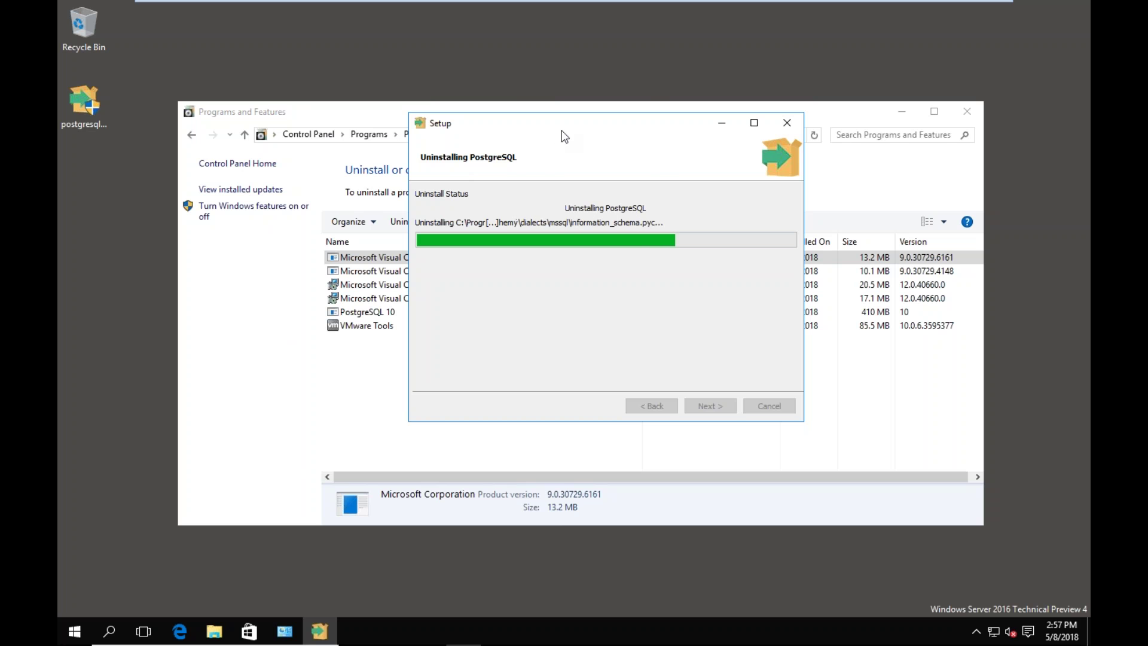
left_click_drag(565, 129, 556, 113)
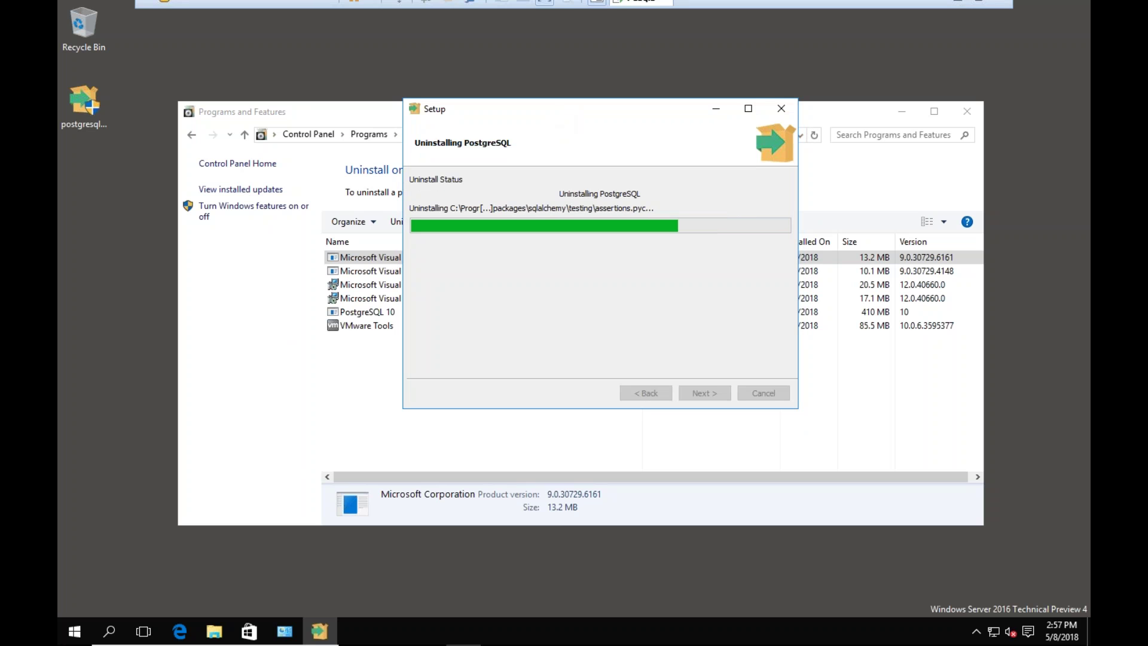
left_click(864, 111)
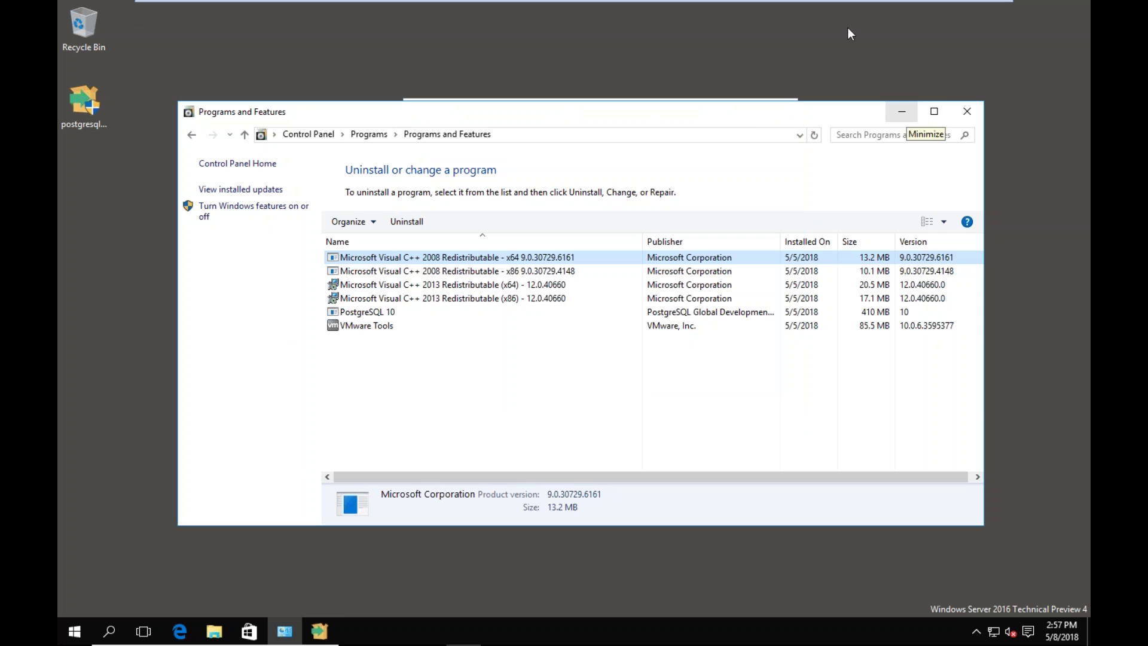
Minimize Programs and Features, move the uninstall window, and refresh the desktop.
left_click(904, 113)
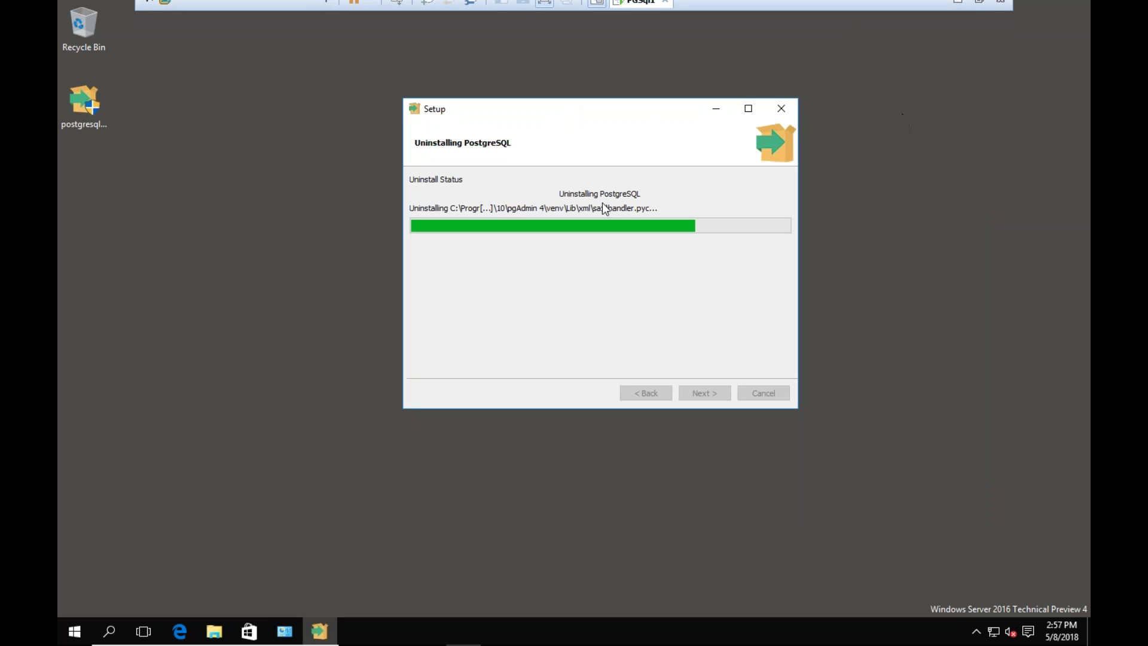
left_click_drag(610, 112, 595, 76)
right_click(221, 216)
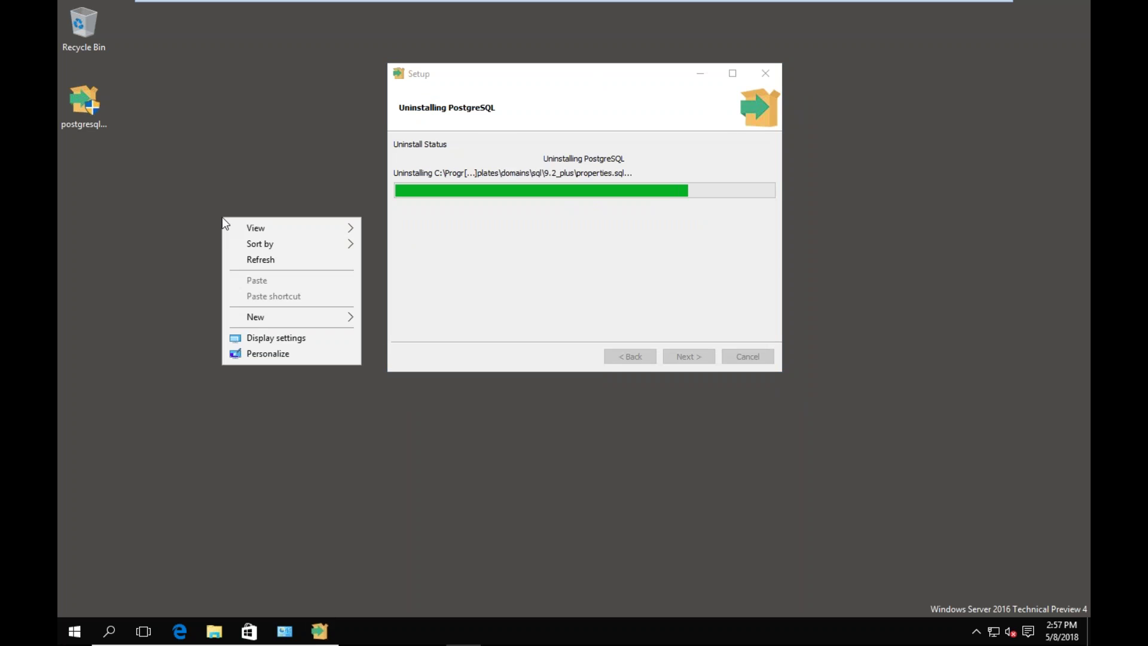
left_click(270, 256)
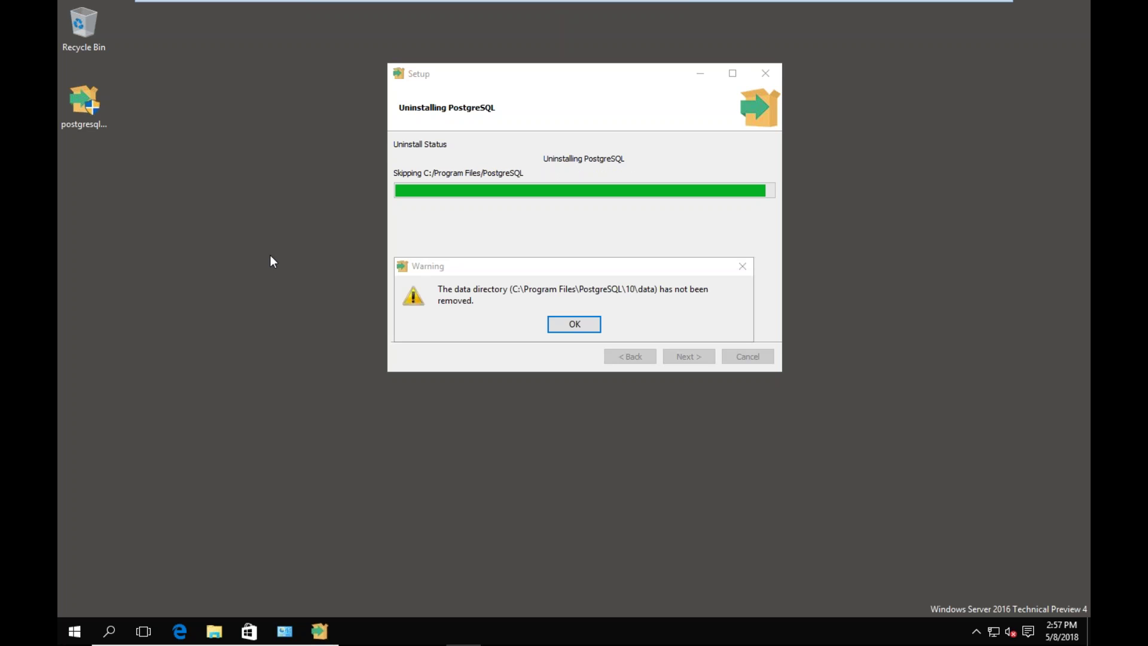
Acknowledge the kept data directory and completed uninstall, then agree to restart the server.
left_click(583, 329)
left_click(582, 323)
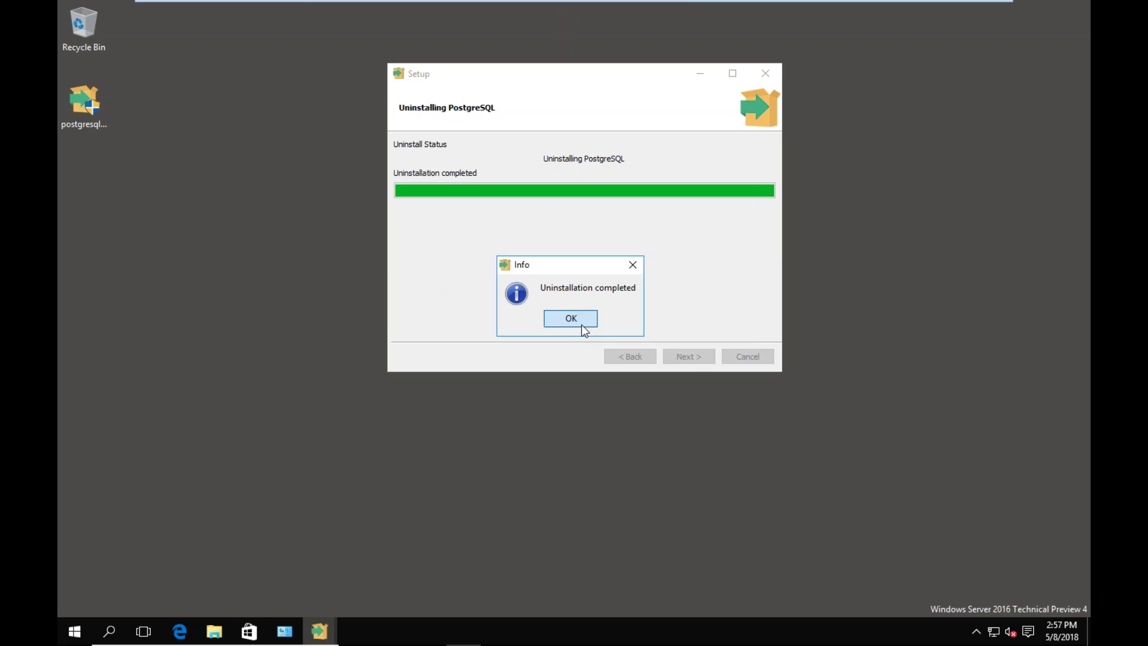
left_click(547, 326)
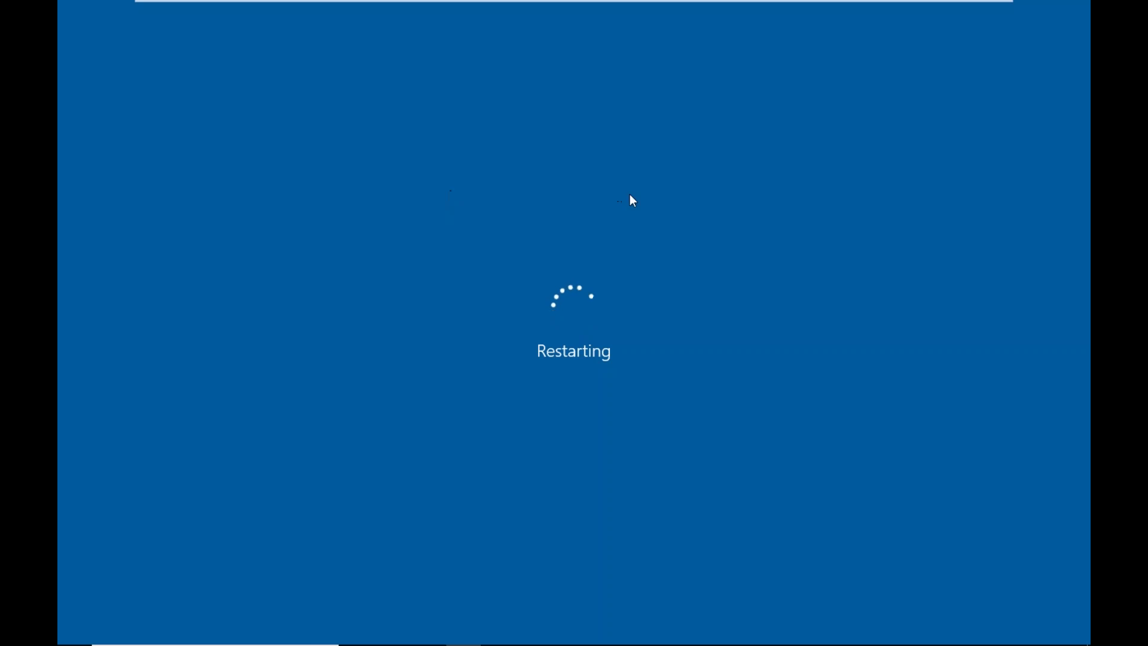
Return to Chrome on the host, switch to the Gmail inbox tab, and open a new tab.
mouse_move(839, 12)
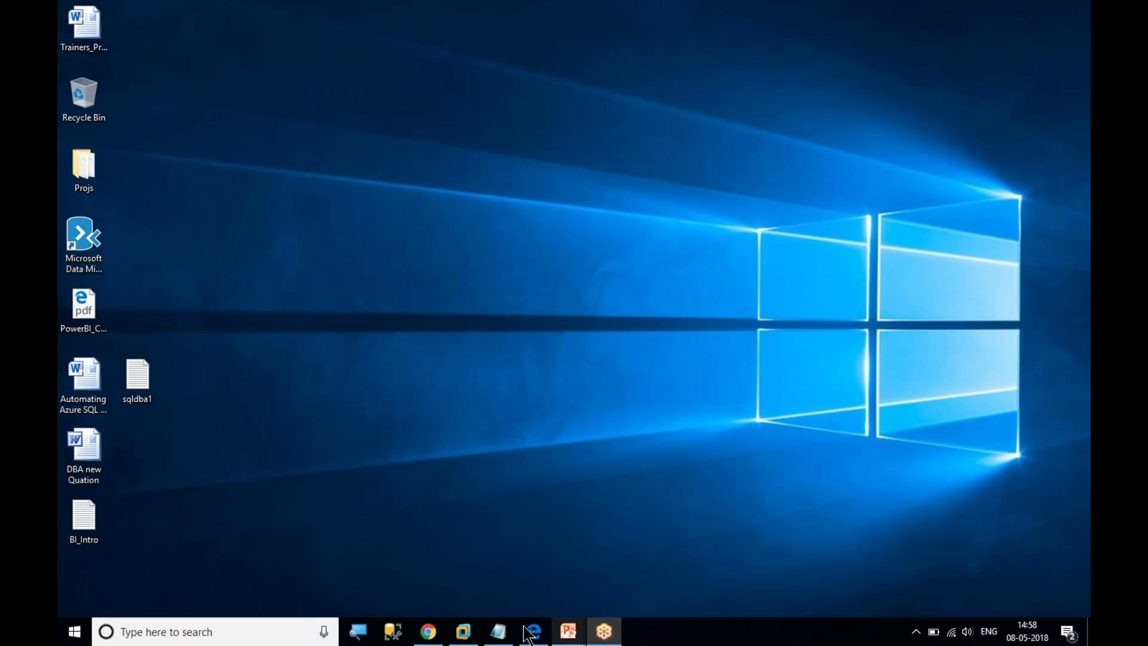
left_click(465, 632)
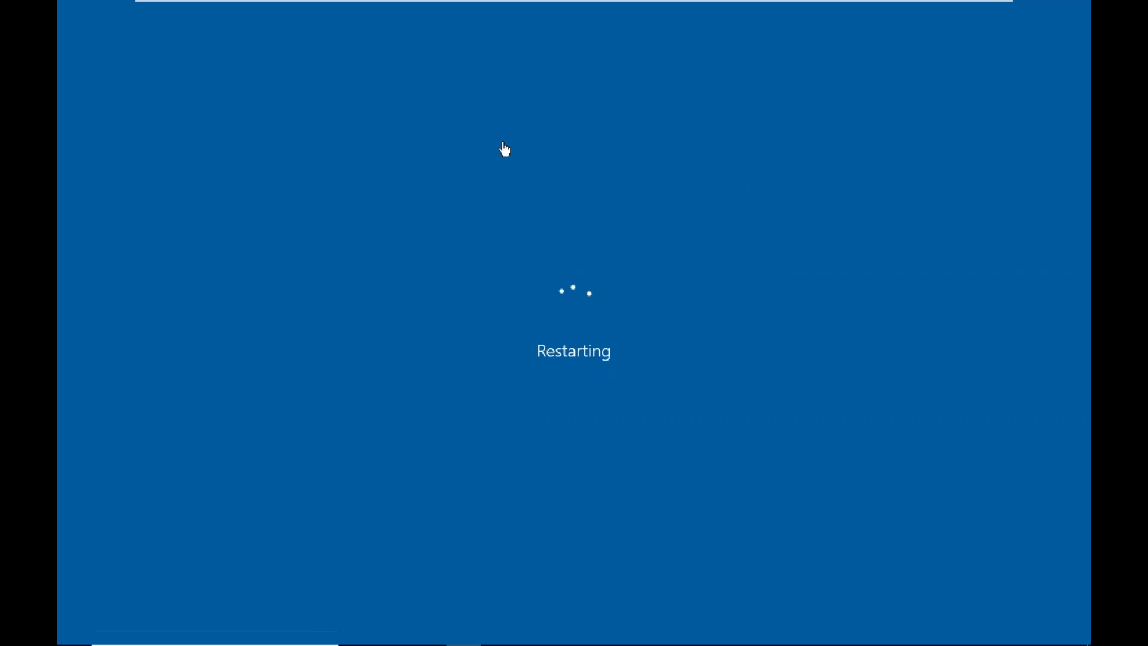
mouse_move(759, 6)
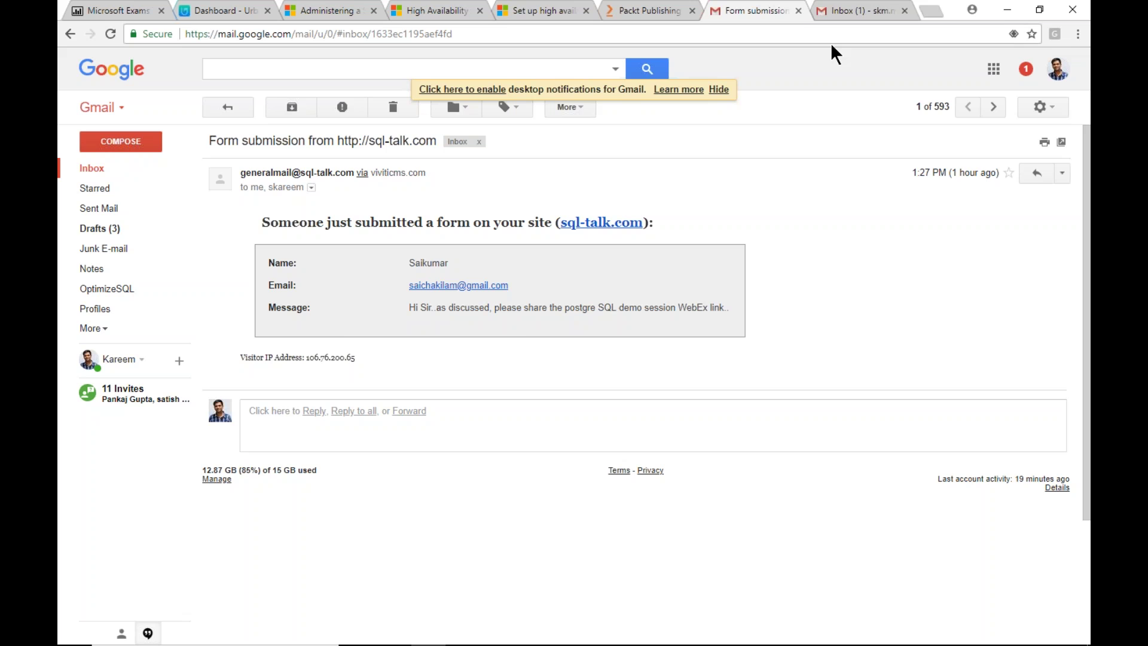
left_click(879, 12)
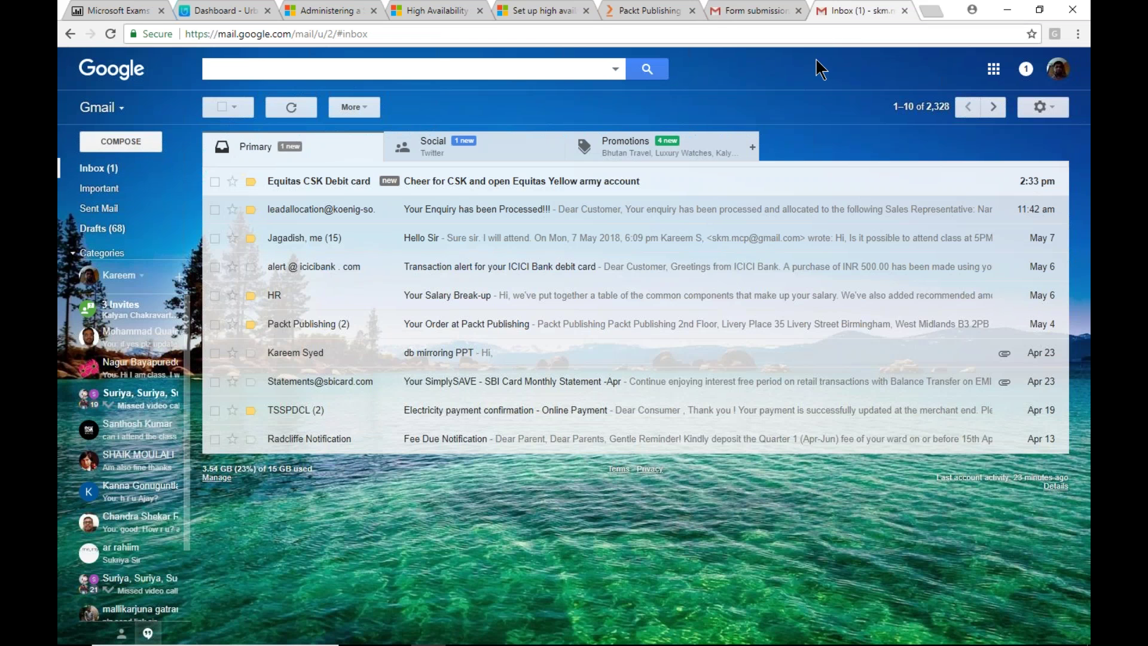
left_click(932, 12)
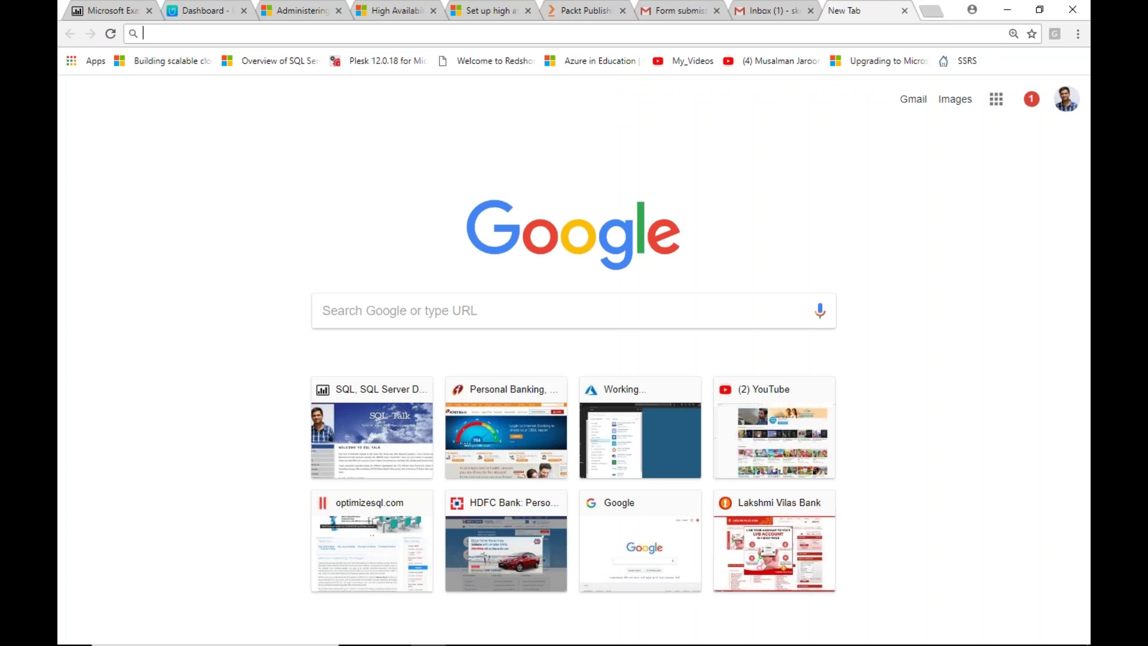
Load postgresql.org from the address bar and open its Downloads page.
type("postgresql.com")
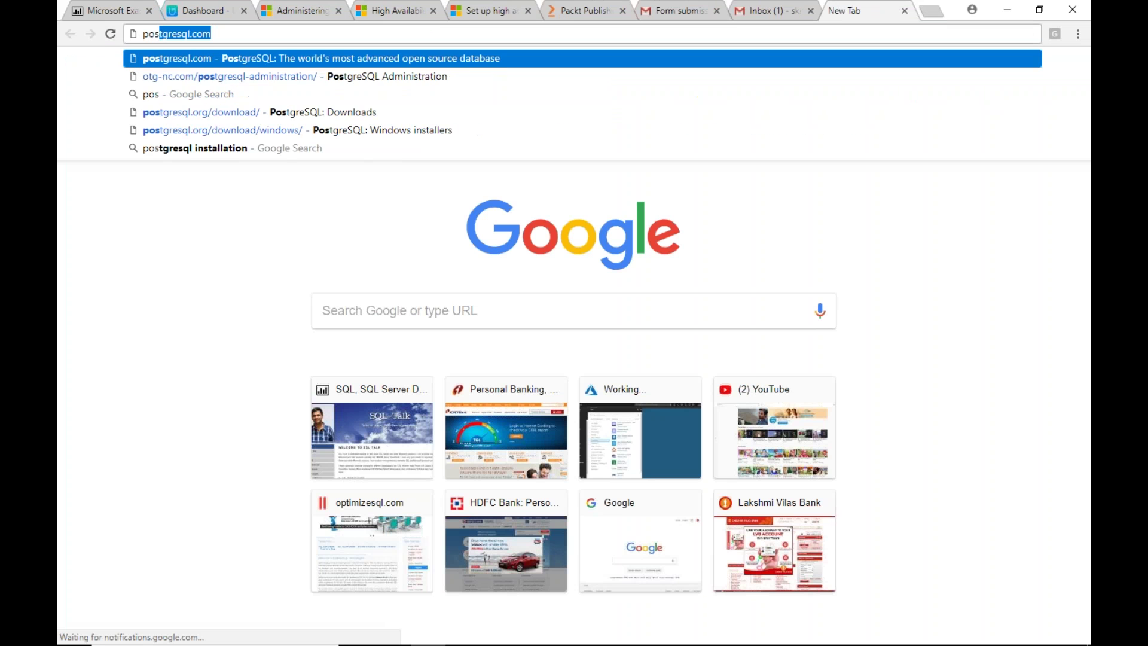
key("Return")
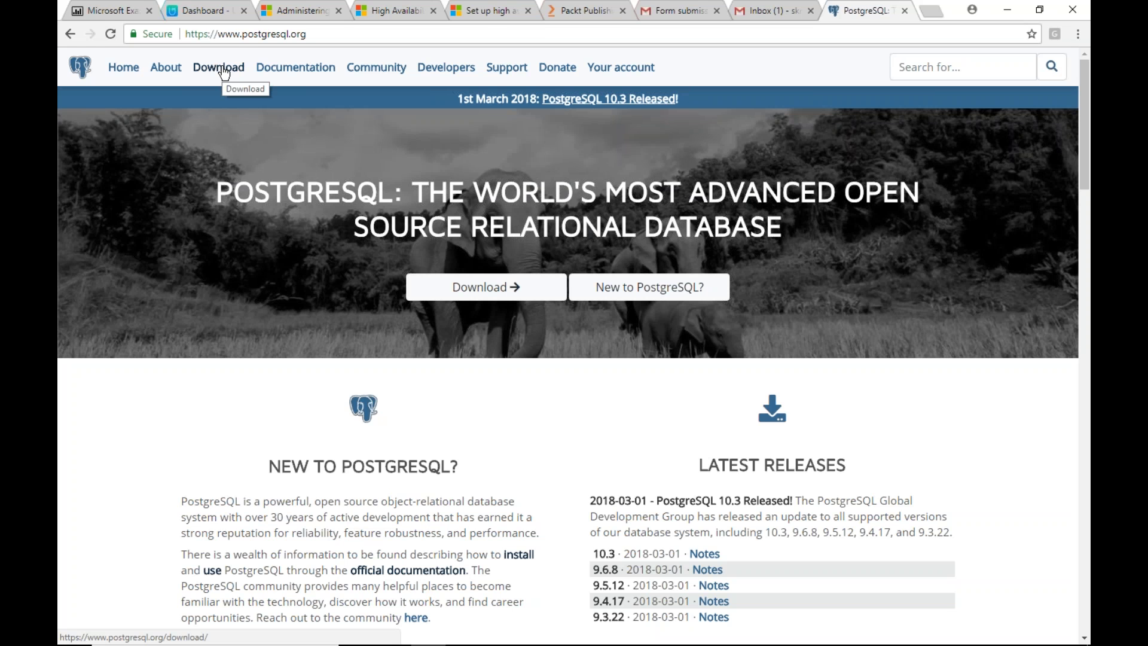
left_click(224, 73)
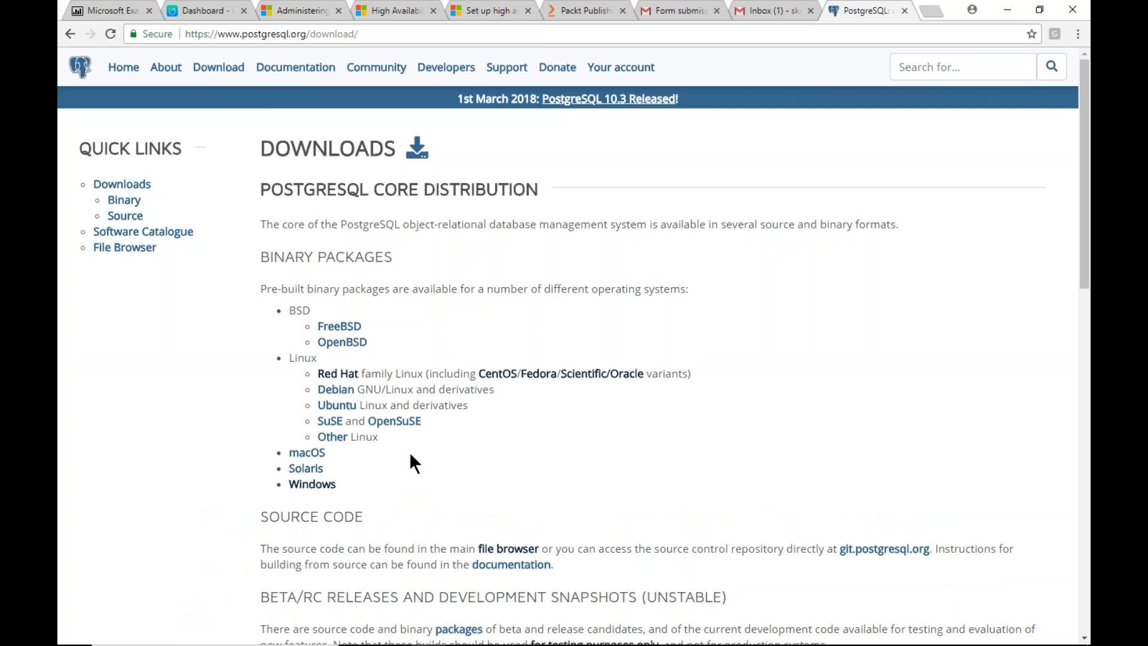
scroll(382, 460, "down", 3)
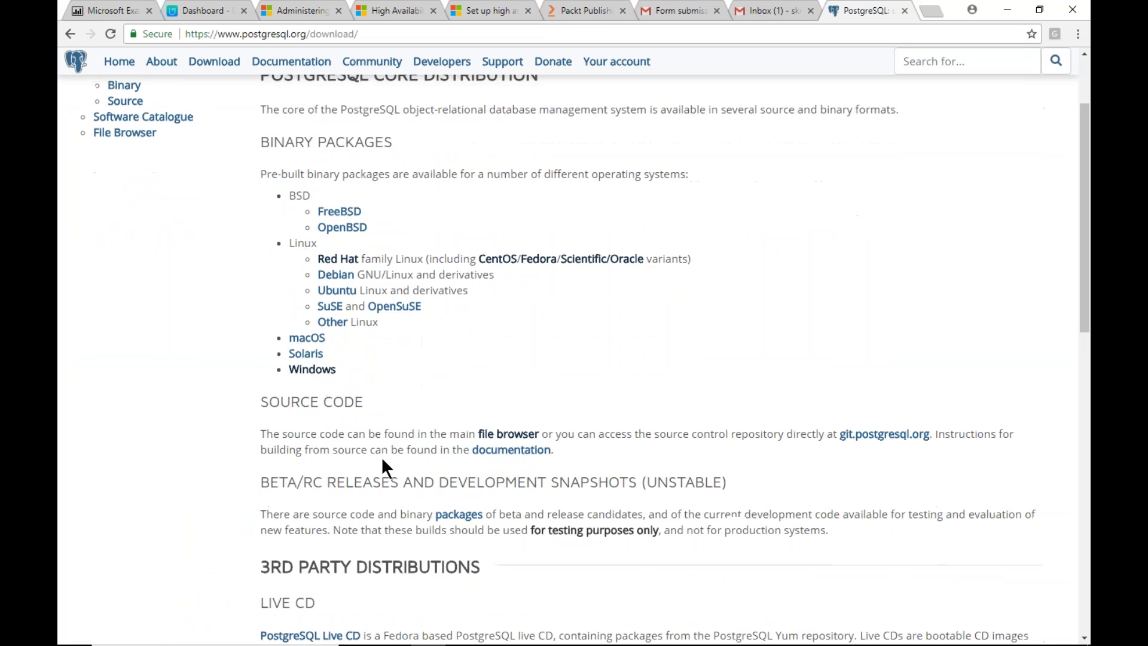
left_click(301, 373)
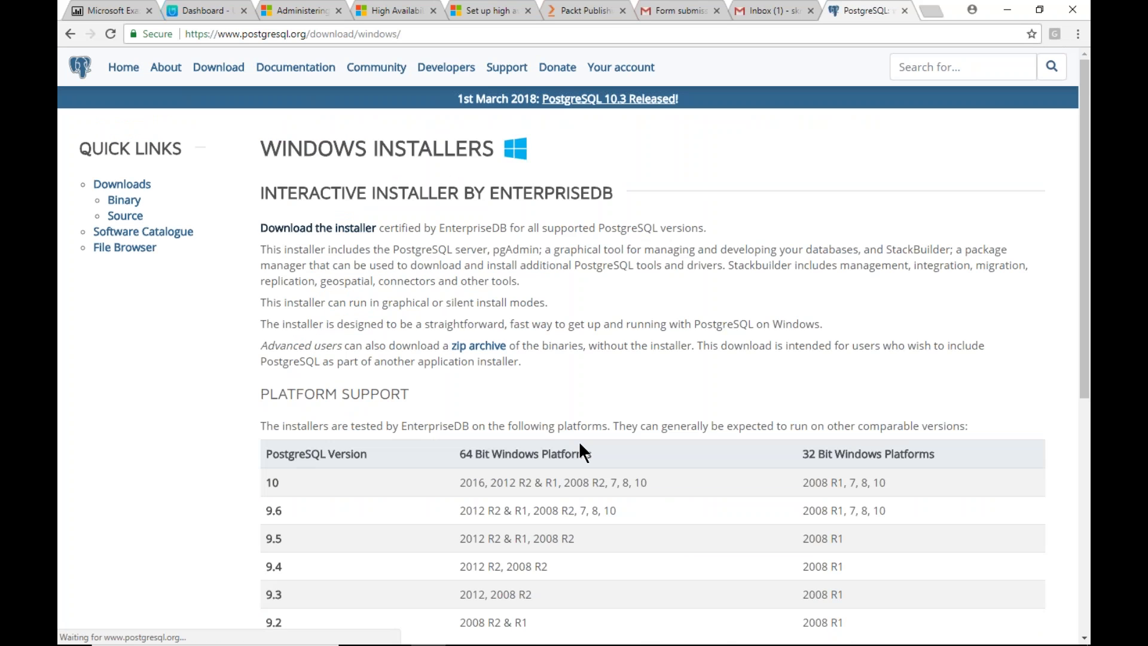
scroll(499, 377, "down", 1)
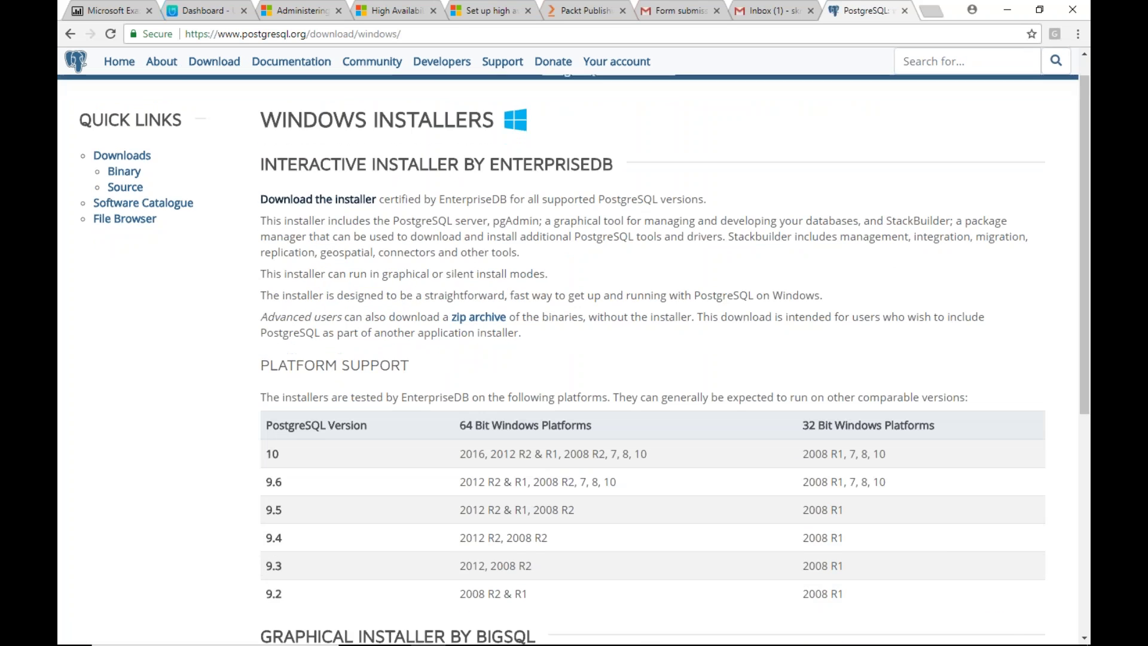
scroll(568, 358, "down", 5)
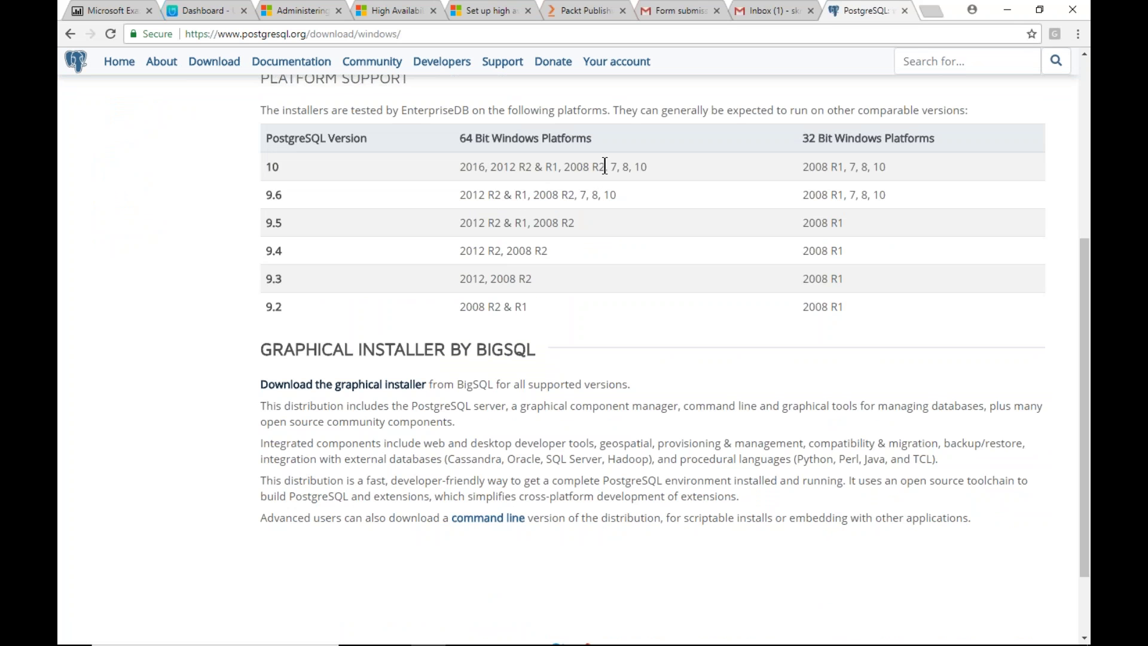
double_click(578, 166)
double_click(519, 276)
left_click(524, 251)
scroll(363, 167, "down", 1)
scroll(363, 167, "up", 3)
scroll(361, 163, "up", 3)
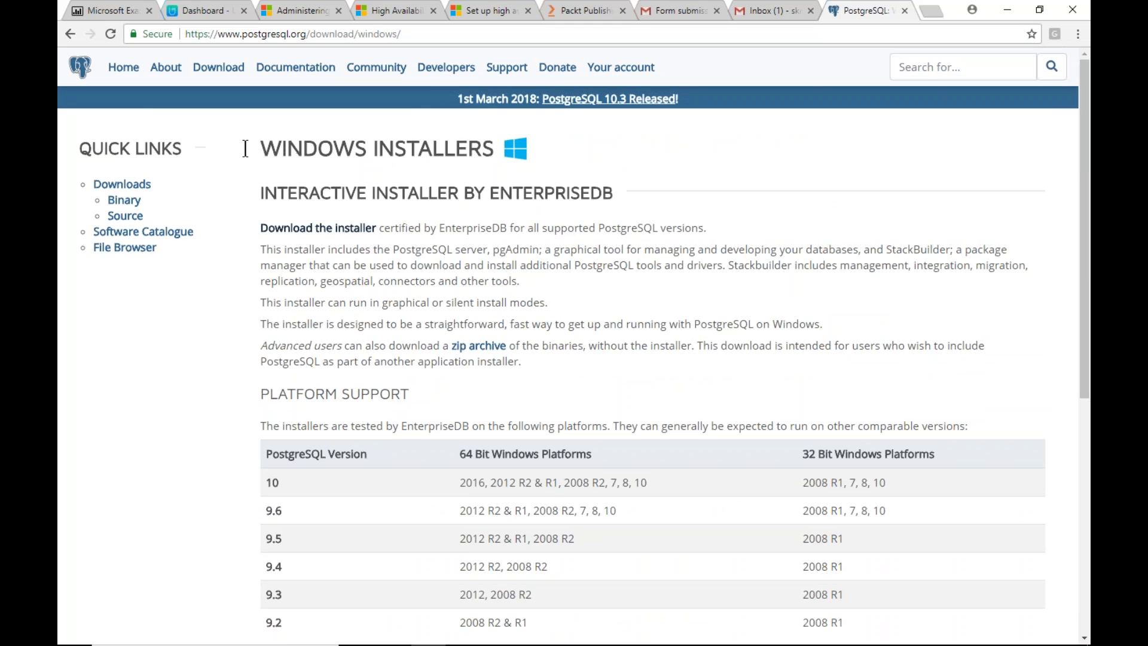
left_click(70, 35)
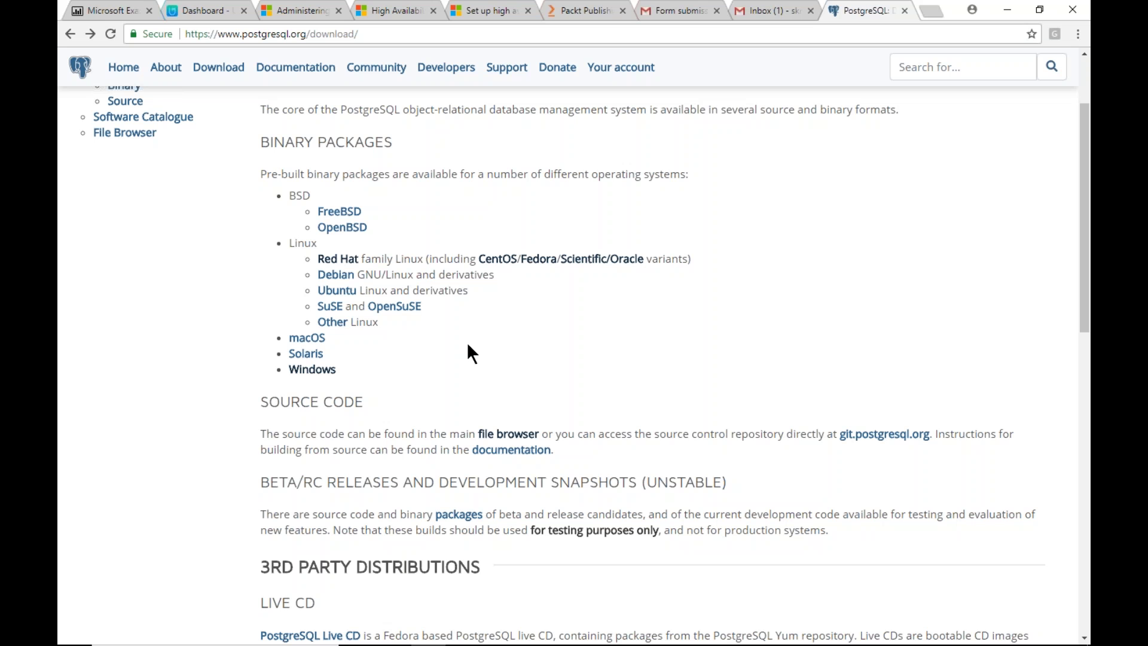
Open the Red Hat family Linux downloads page and scroll to the Yum repository section.
left_click(336, 260)
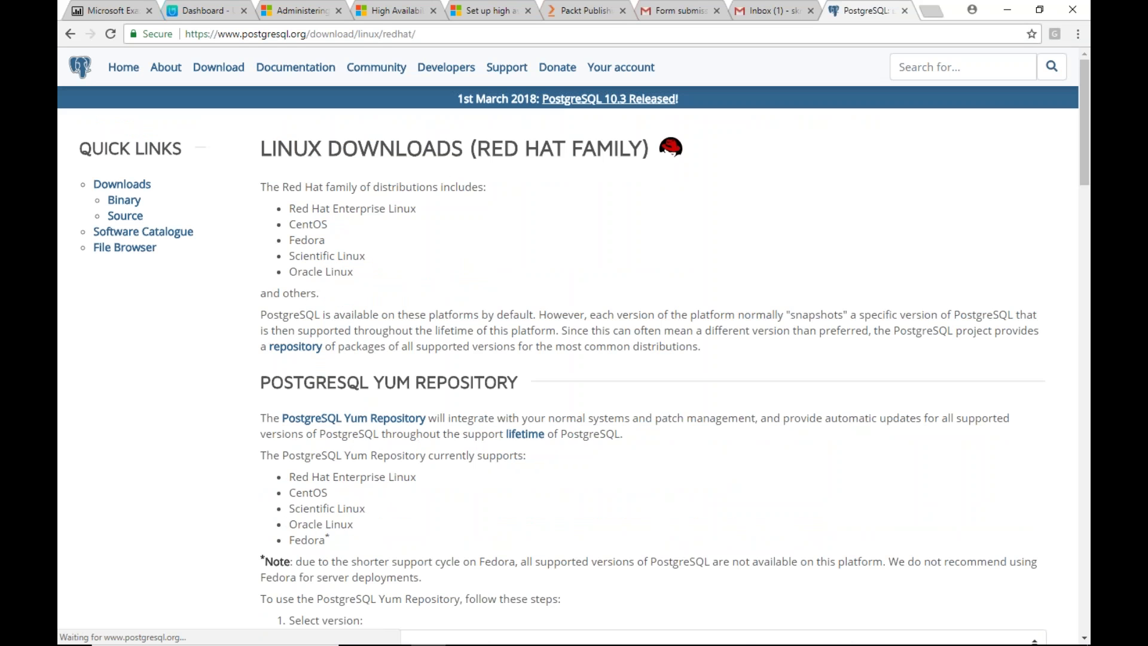
scroll(516, 342, "down", 8)
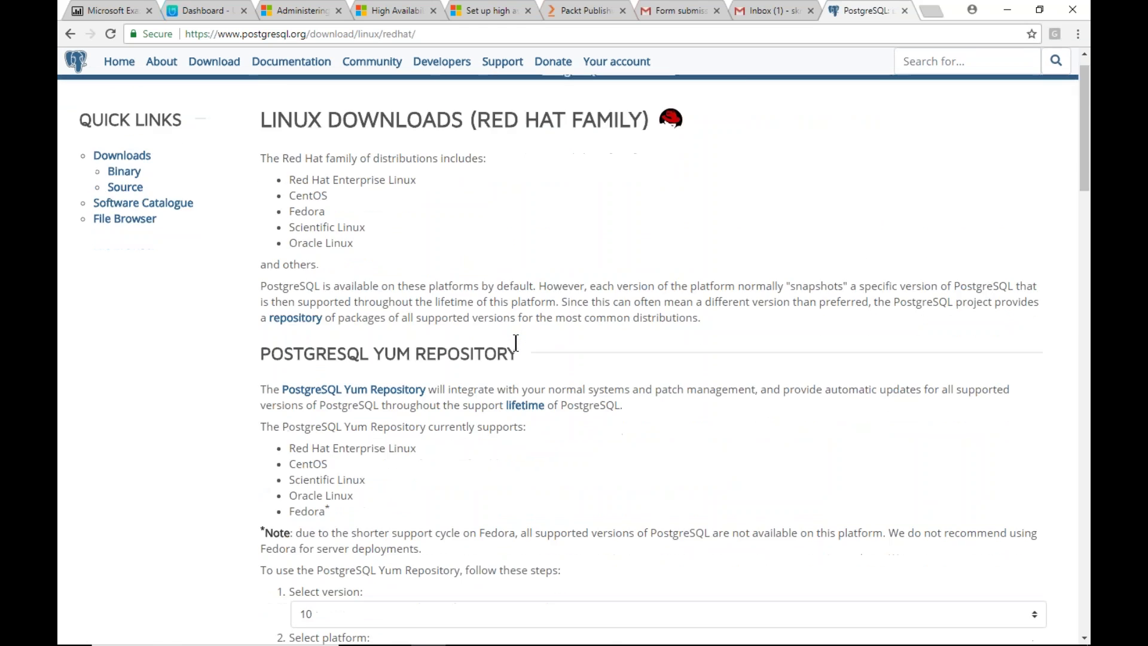
scroll(516, 343, "down", 1)
scroll(516, 342, "up", 1)
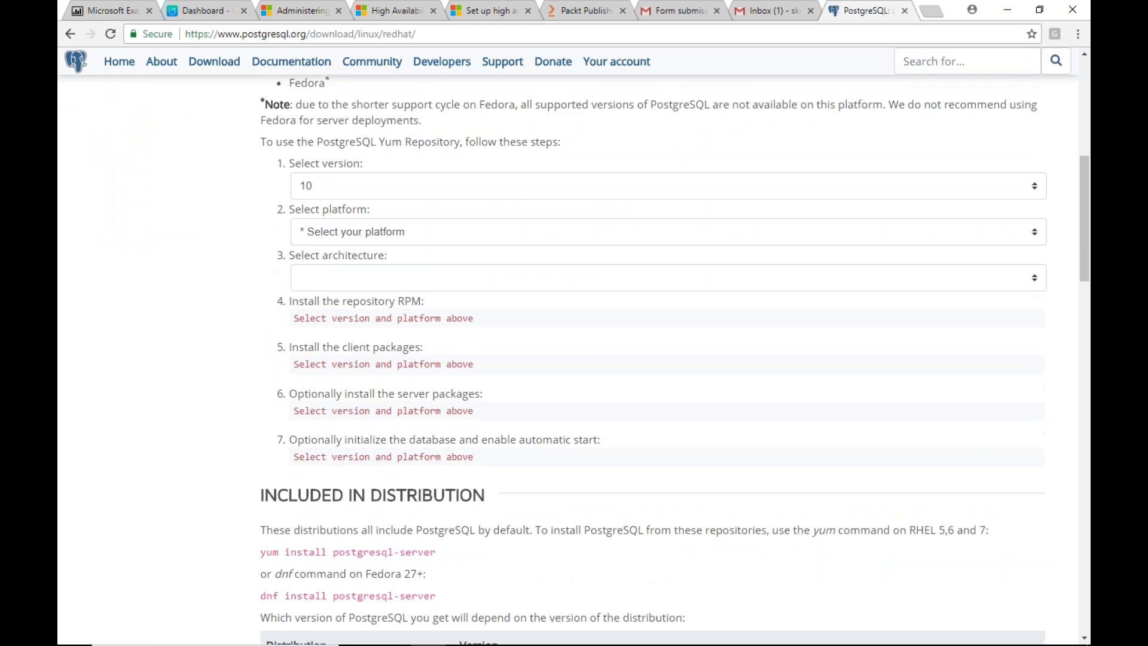
Keep PostgreSQL version 10 and choose CentOS 7 as the platform to reveal the yum commands.
left_click(438, 205)
left_click(438, 206)
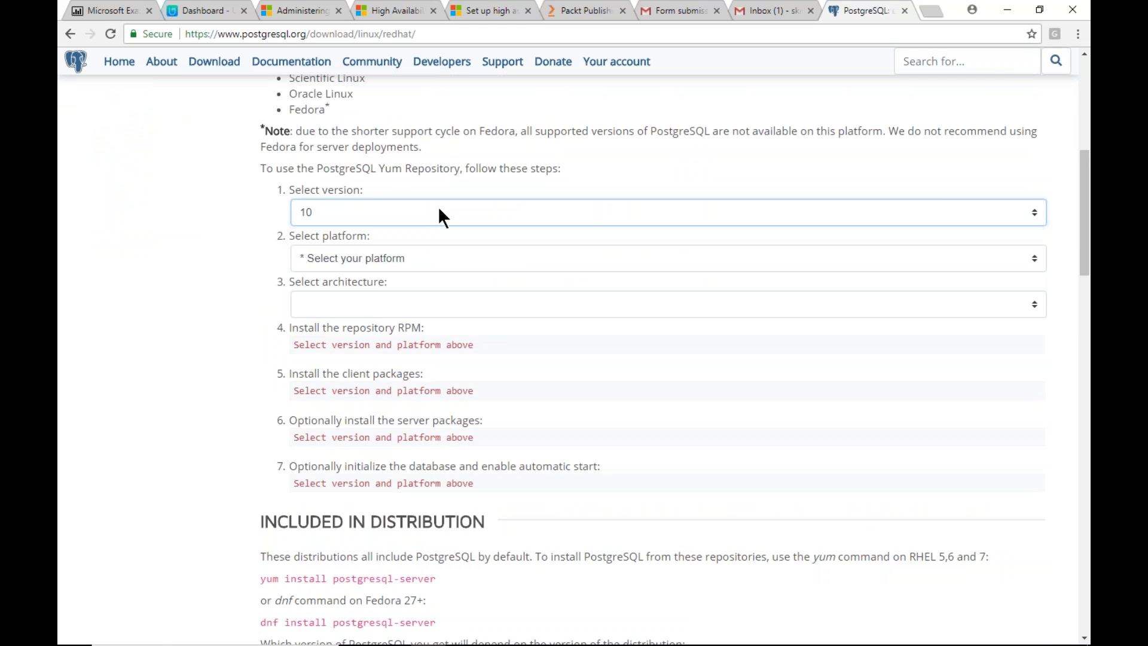
left_click(383, 259)
left_click(340, 318)
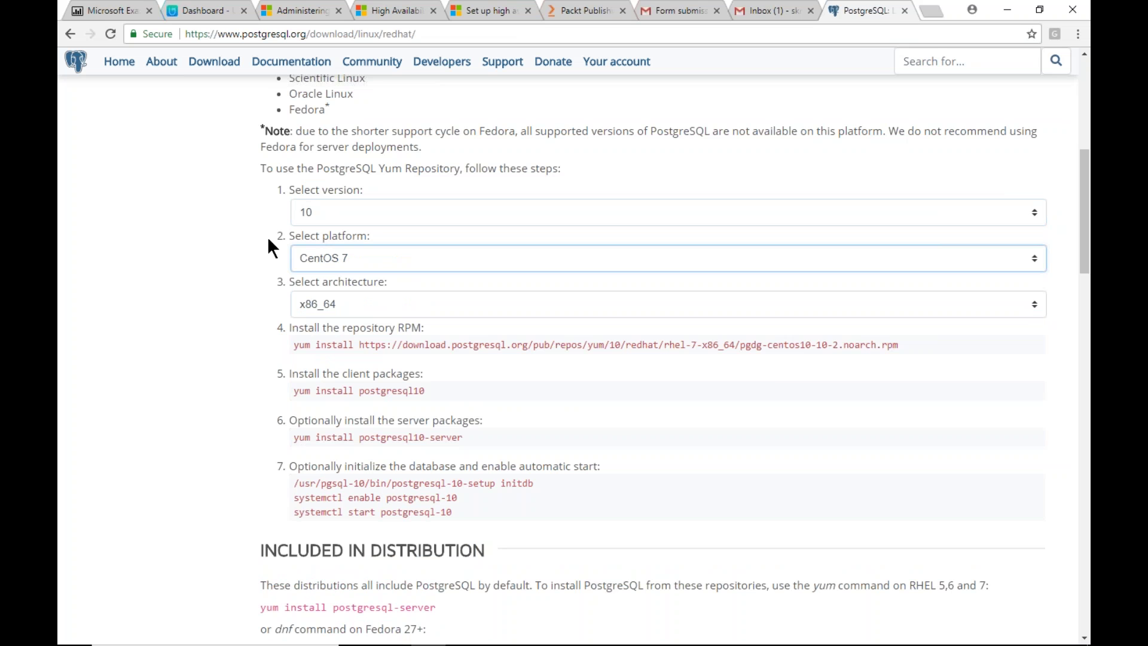
left_click(105, 206)
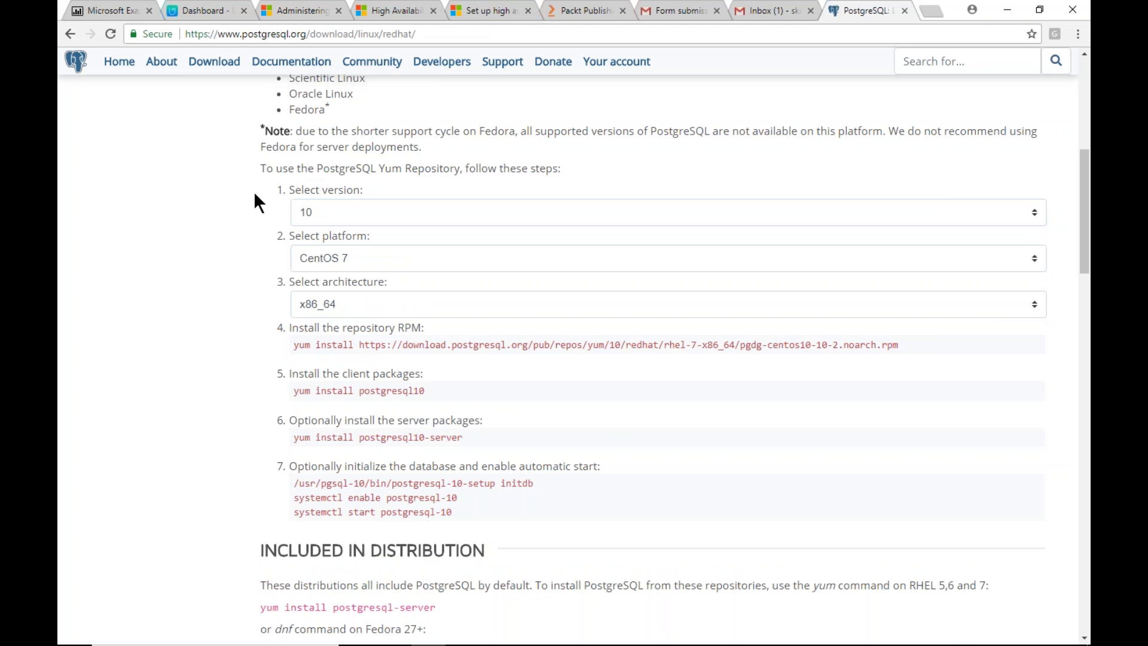
left_click(1007, 10)
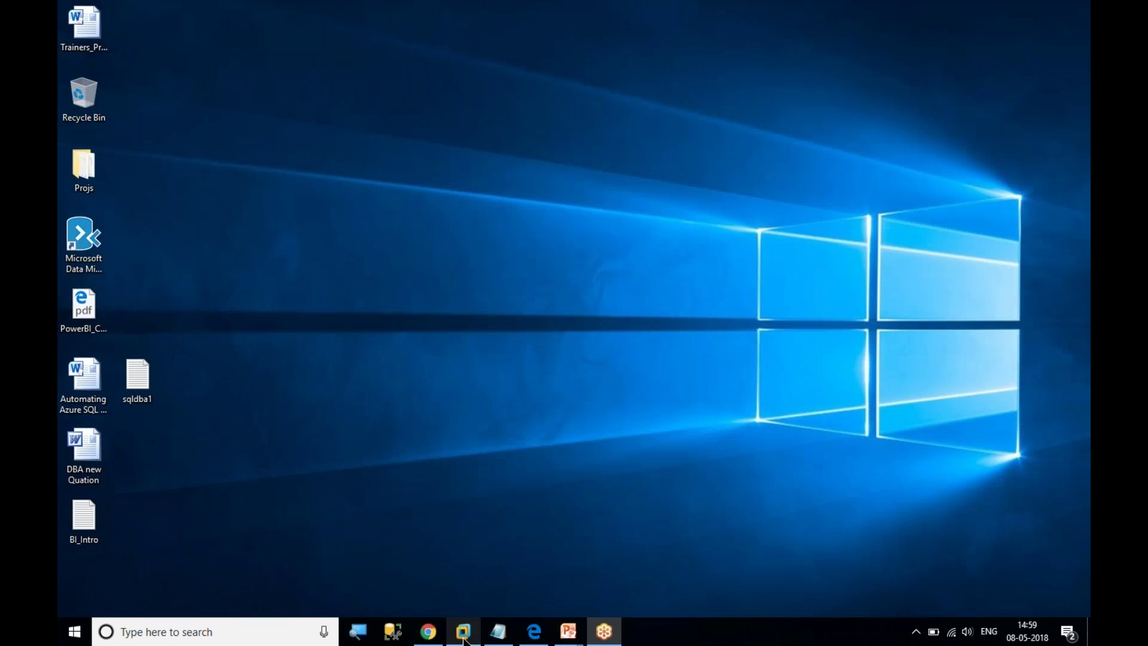
Switch to the PGSql1 virtual machine and close Server Manager.
mouse_move(464, 638)
left_click(458, 543)
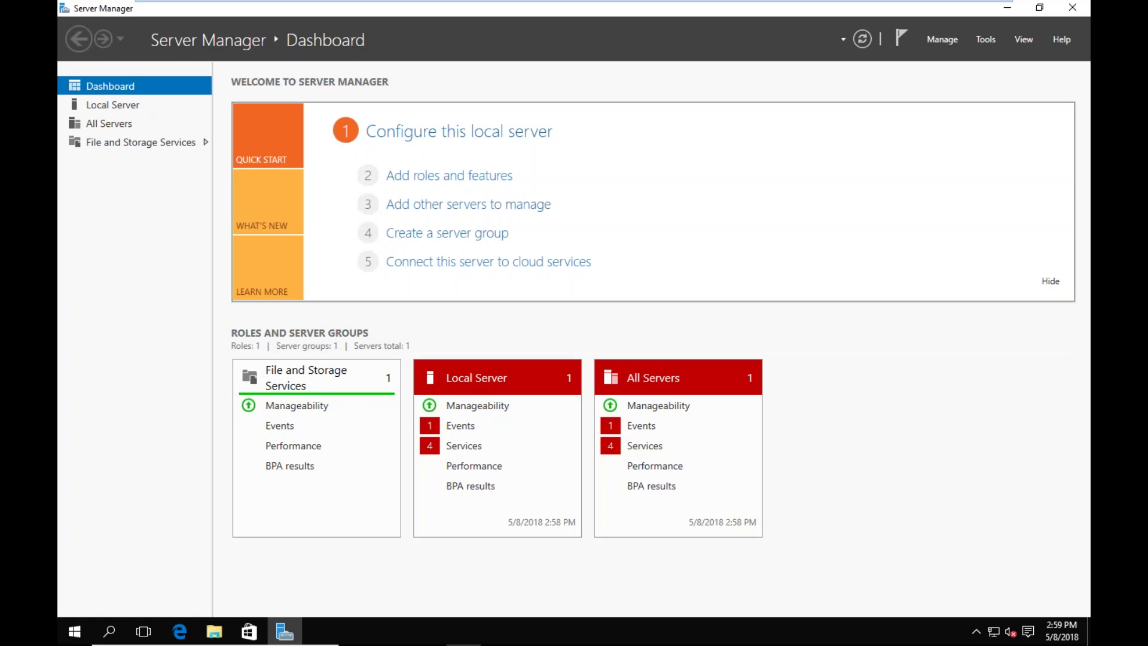
left_click(1072, 8)
Refresh the VM desktop and run the postgresql-10.3-3-windows-x64 installer.
right_click(354, 322)
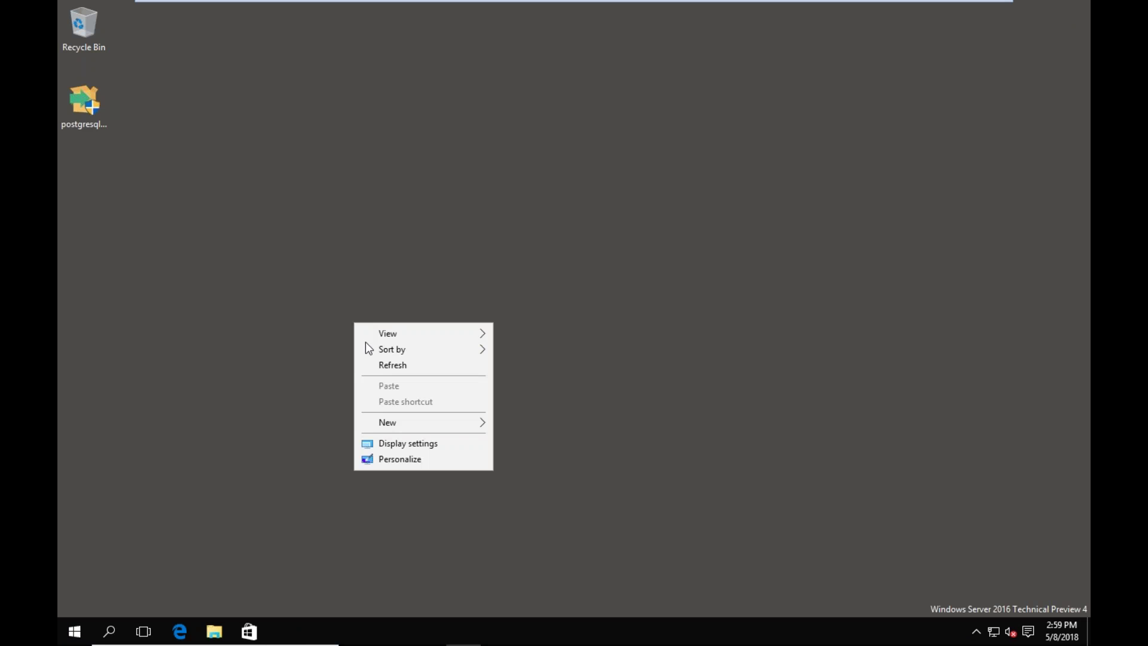
left_click(387, 370)
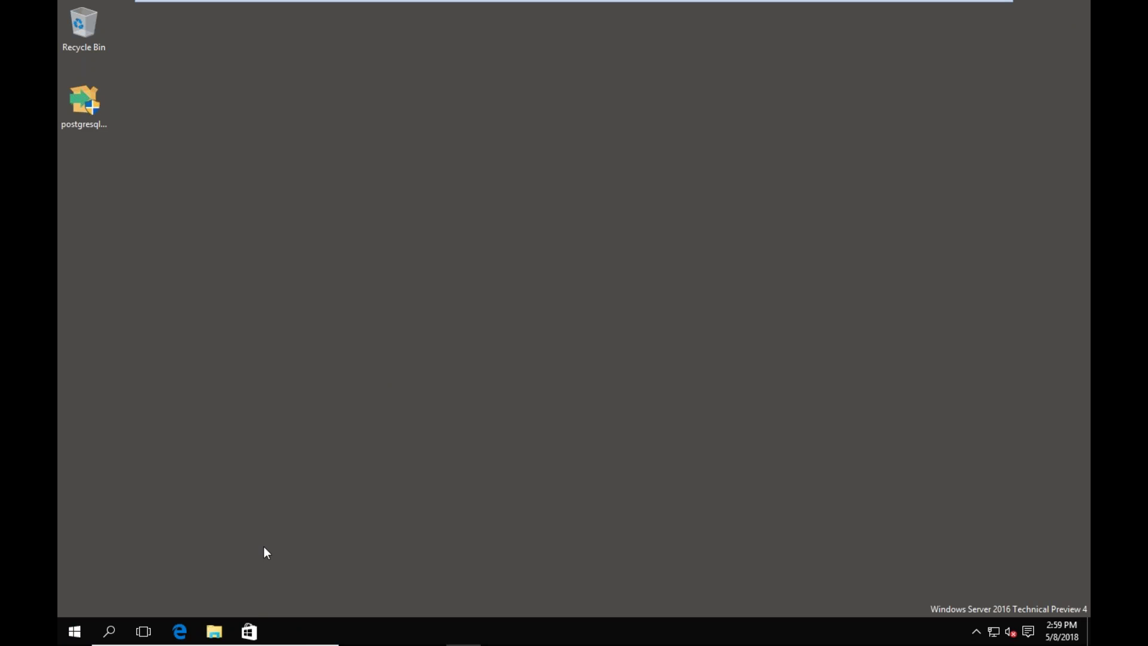
left_click(92, 101)
right_click(285, 143)
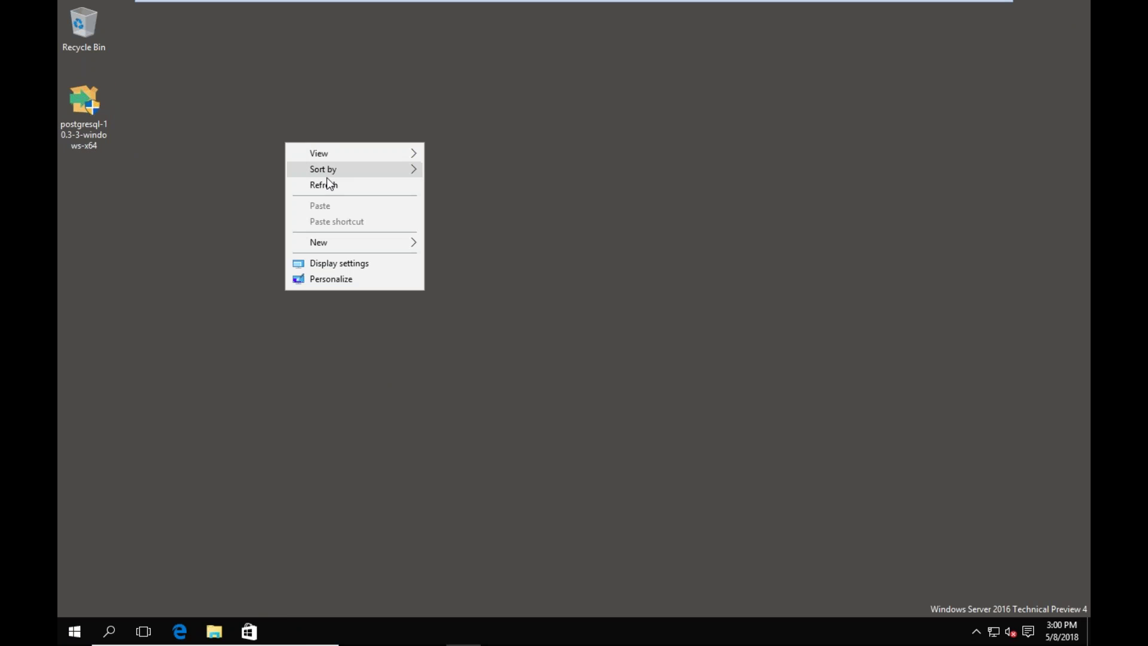
left_click(333, 184)
double_click(94, 98)
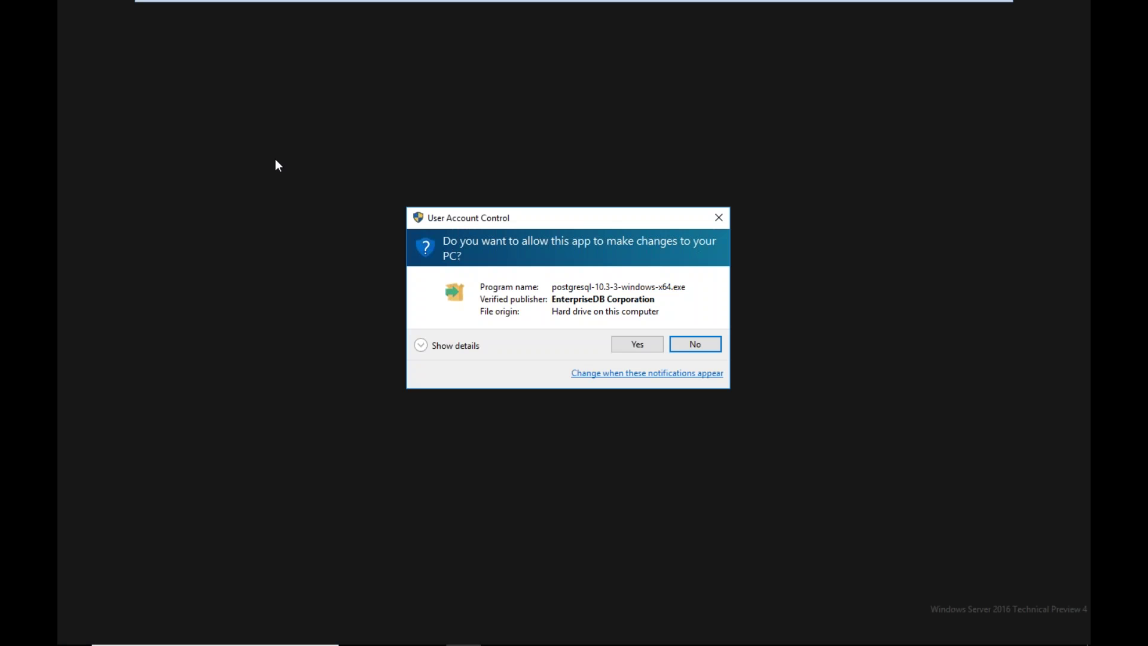
Approve the User Account Control prompt and move the PostgreSQL Setup wizard toward the top.
left_click(630, 345)
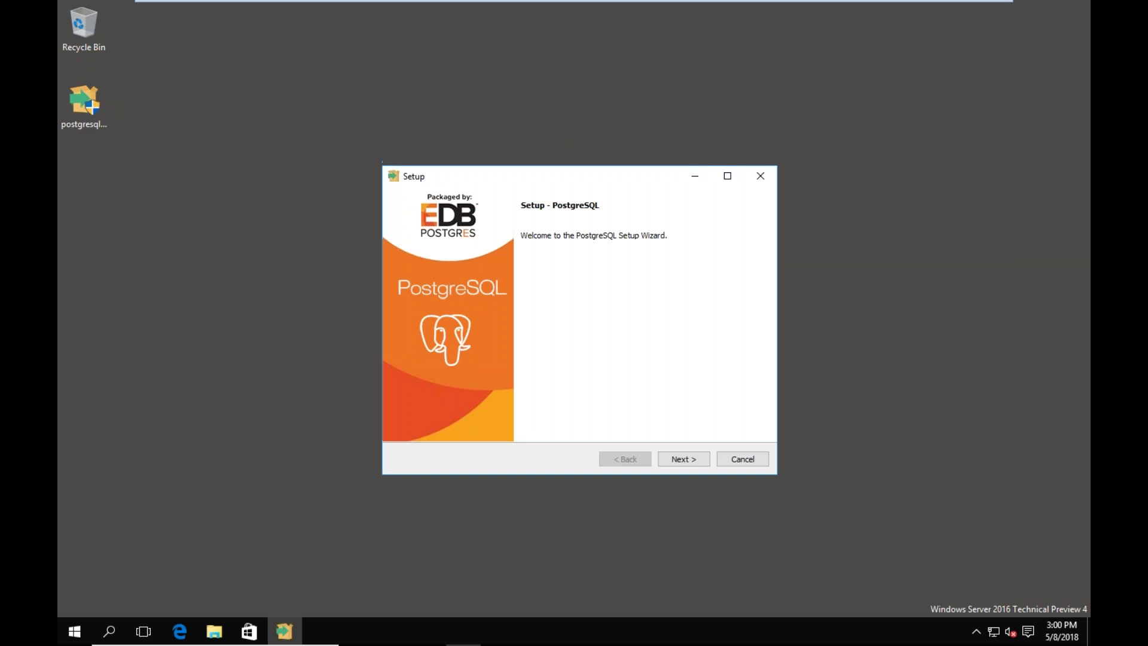
left_click_drag(580, 178, 573, 128)
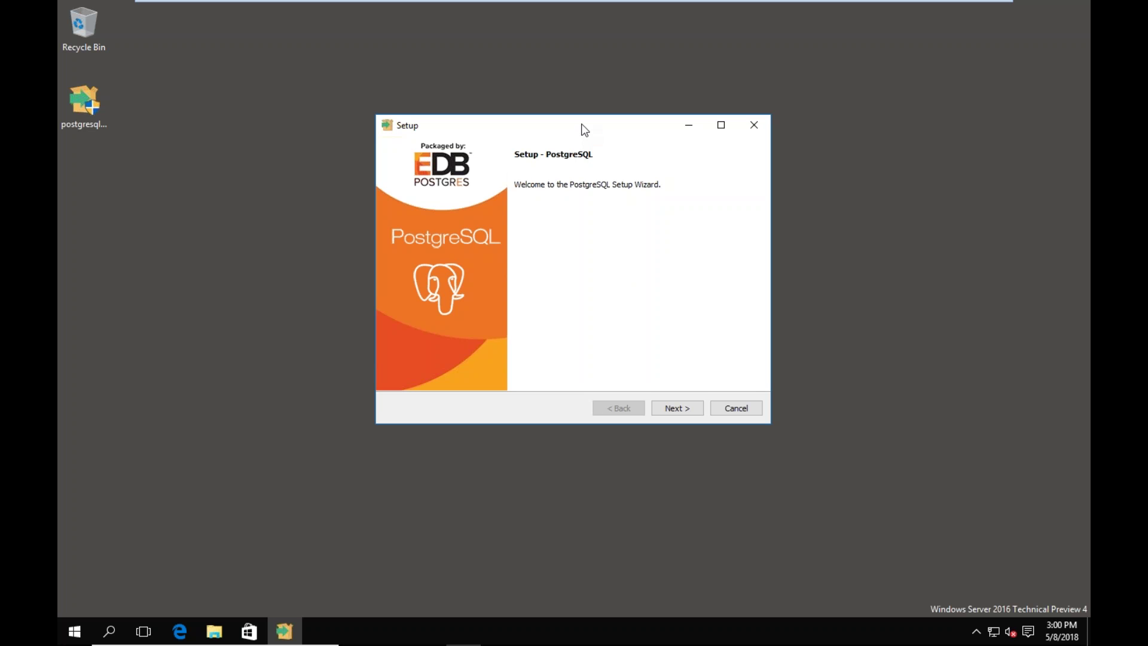
left_click_drag(581, 124, 580, 117)
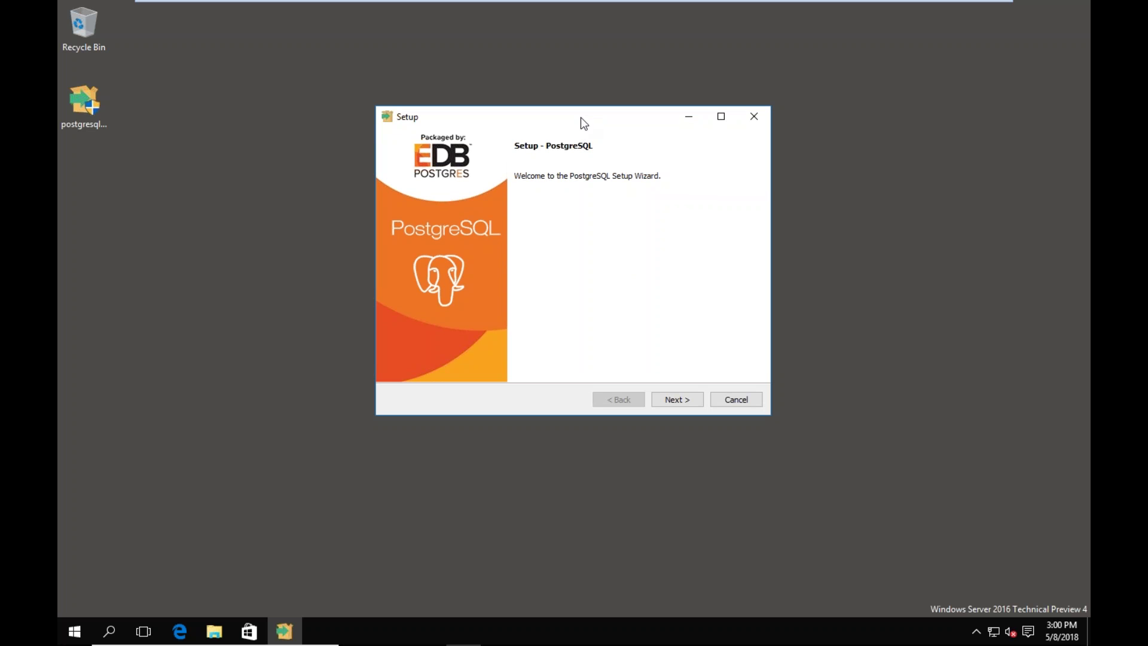
mouse_move(658, 2)
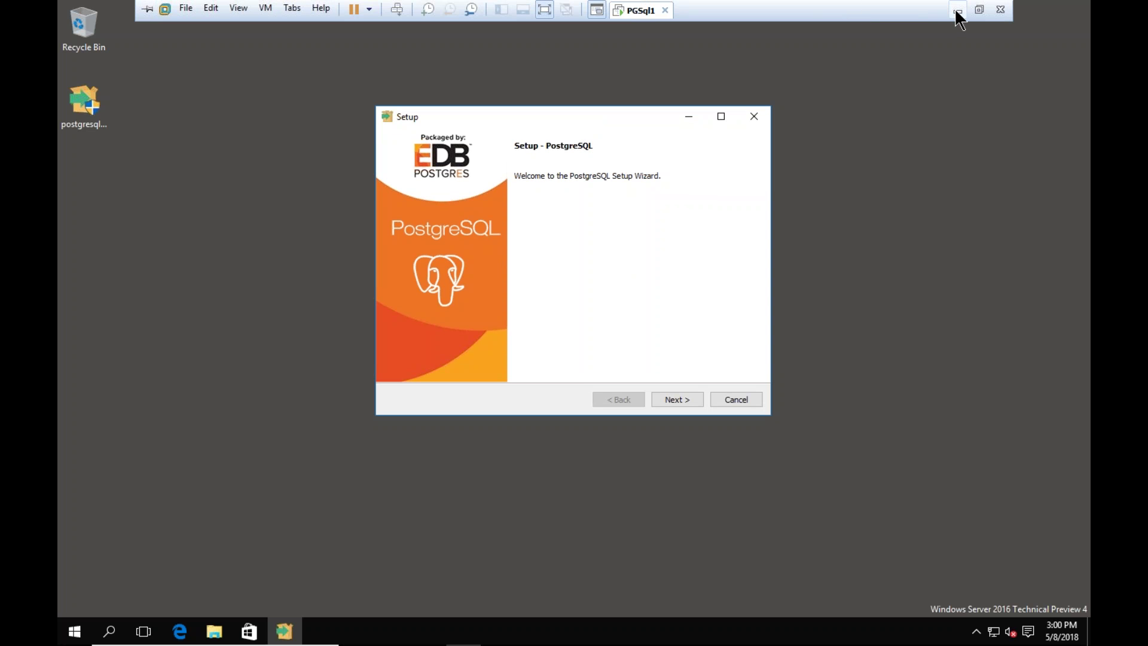
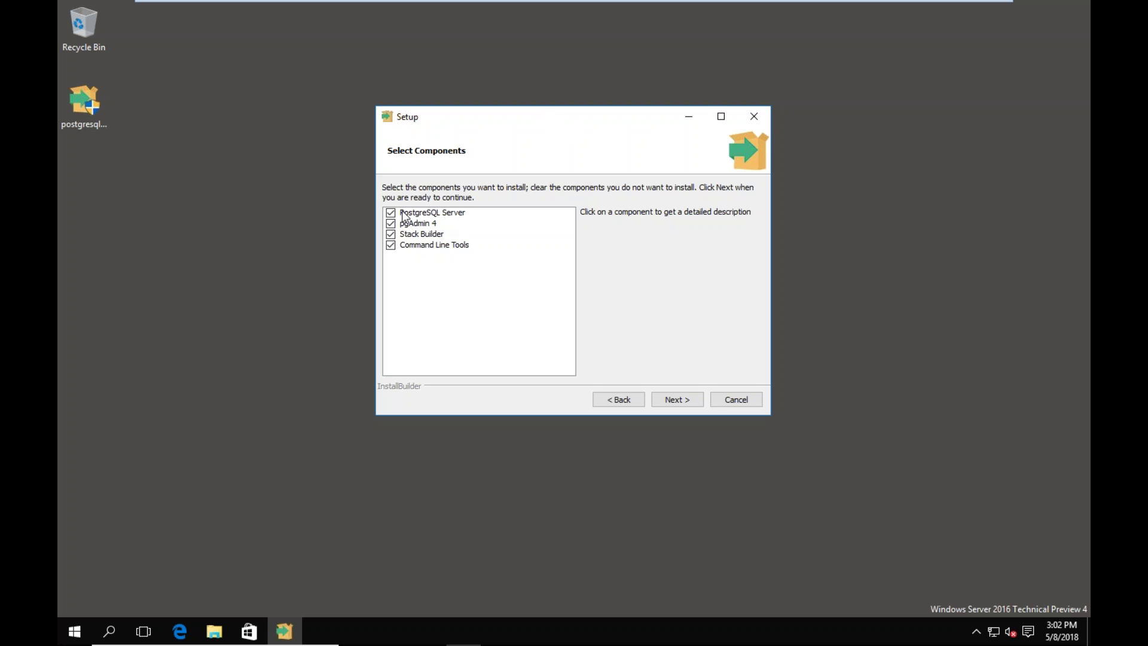
Show the description of the PostgreSQL Server component.
left_click(437, 214)
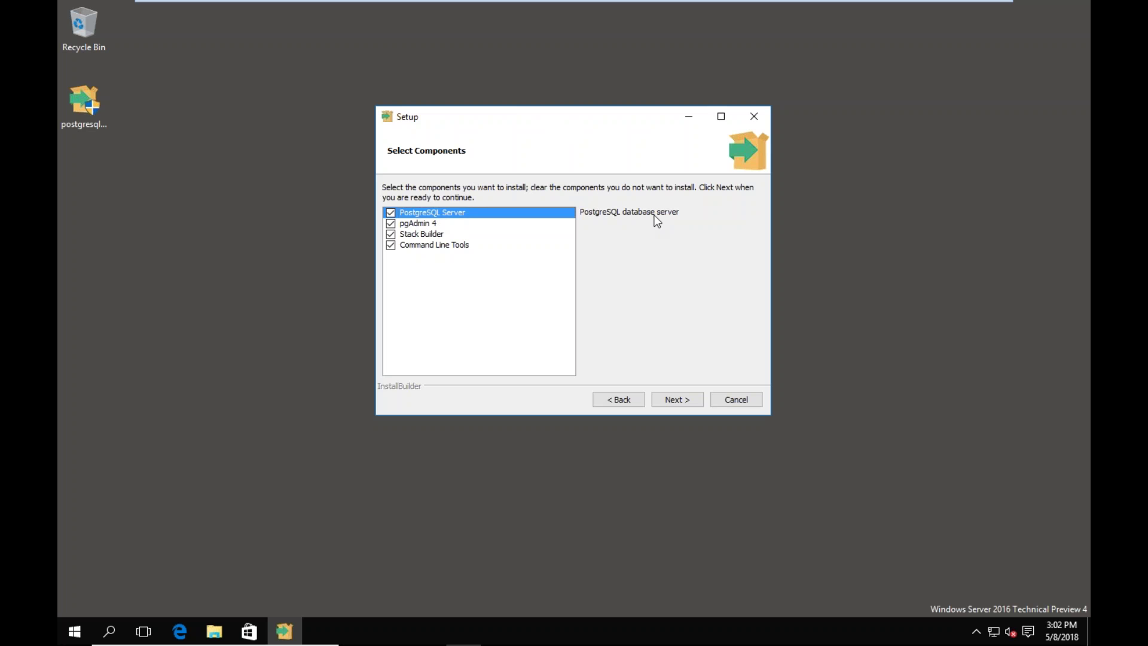
Review the pgAdmin 4, Stack Builder and Command Line Tools descriptions, keeping all four components checked.
left_click(417, 224)
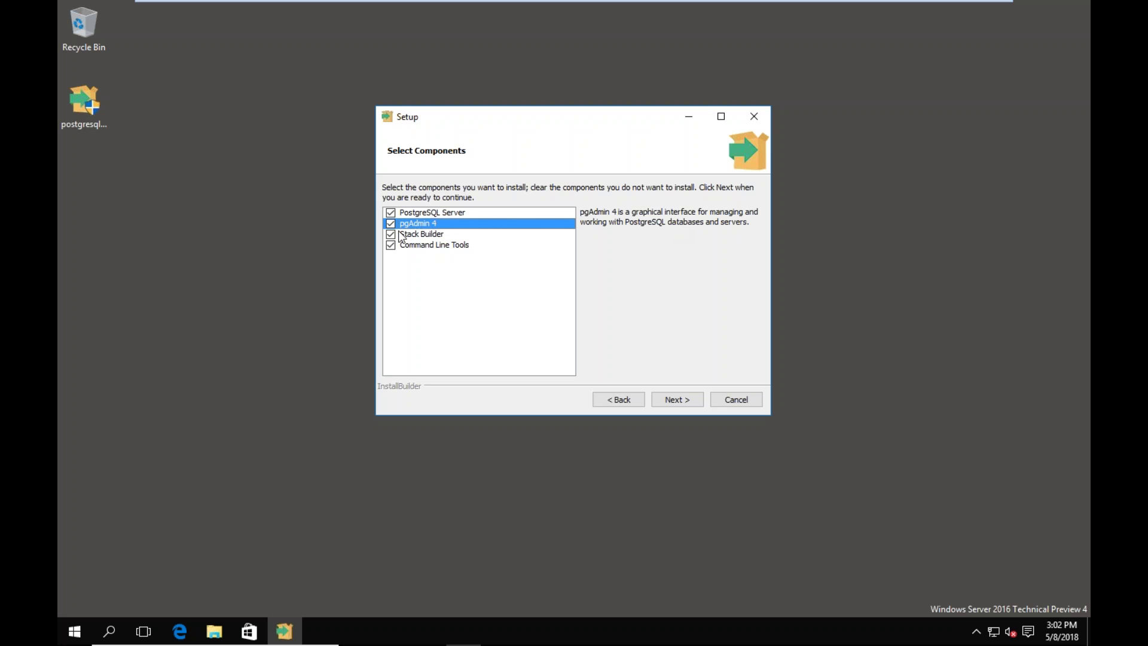
left_click(445, 236)
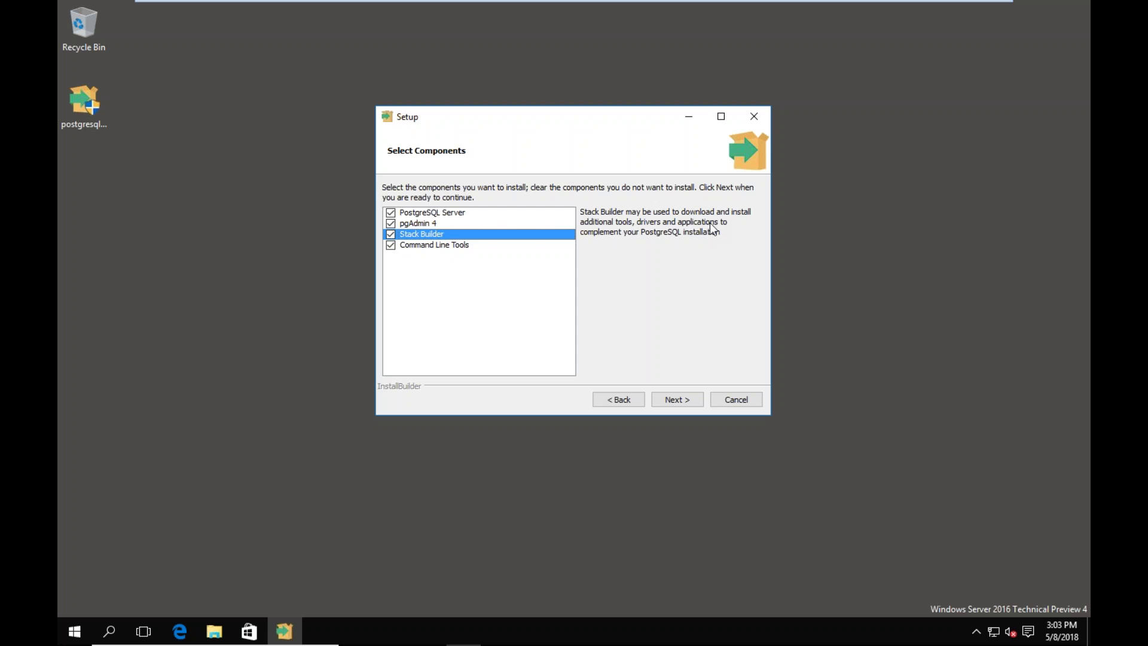
left_click(426, 247)
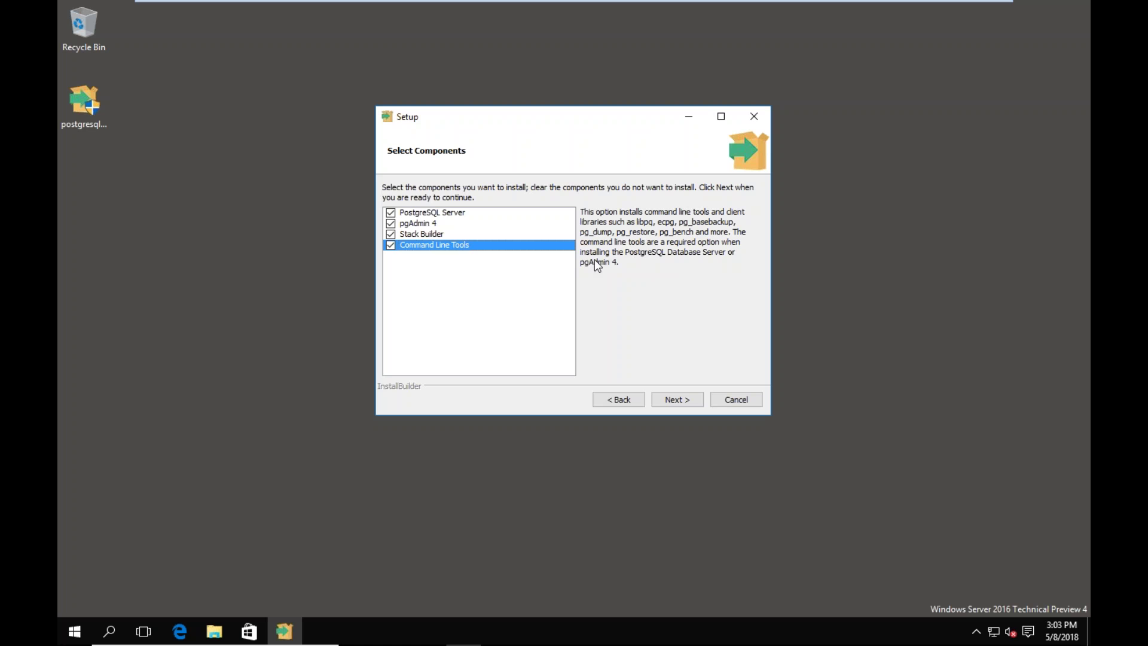
left_click(678, 402)
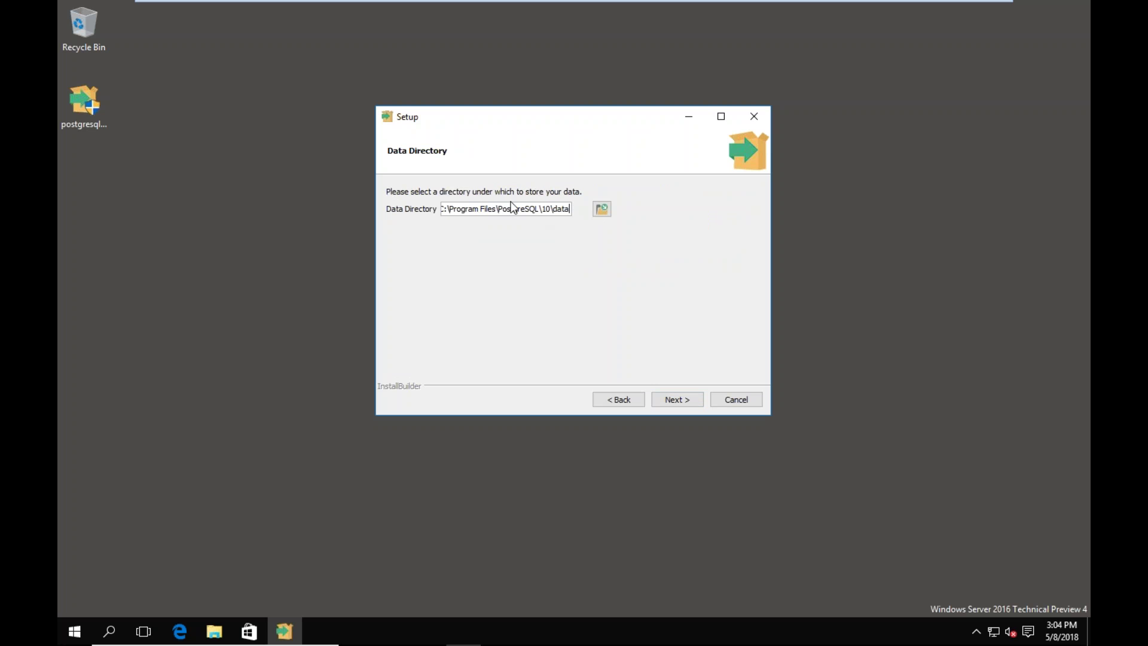
Keep the default data directory C:\Program Files\PostgreSQL\10\data and continue.
double_click(555, 210)
left_click(557, 210)
left_click_drag(555, 209, 577, 207)
left_click(561, 208)
left_click(664, 400)
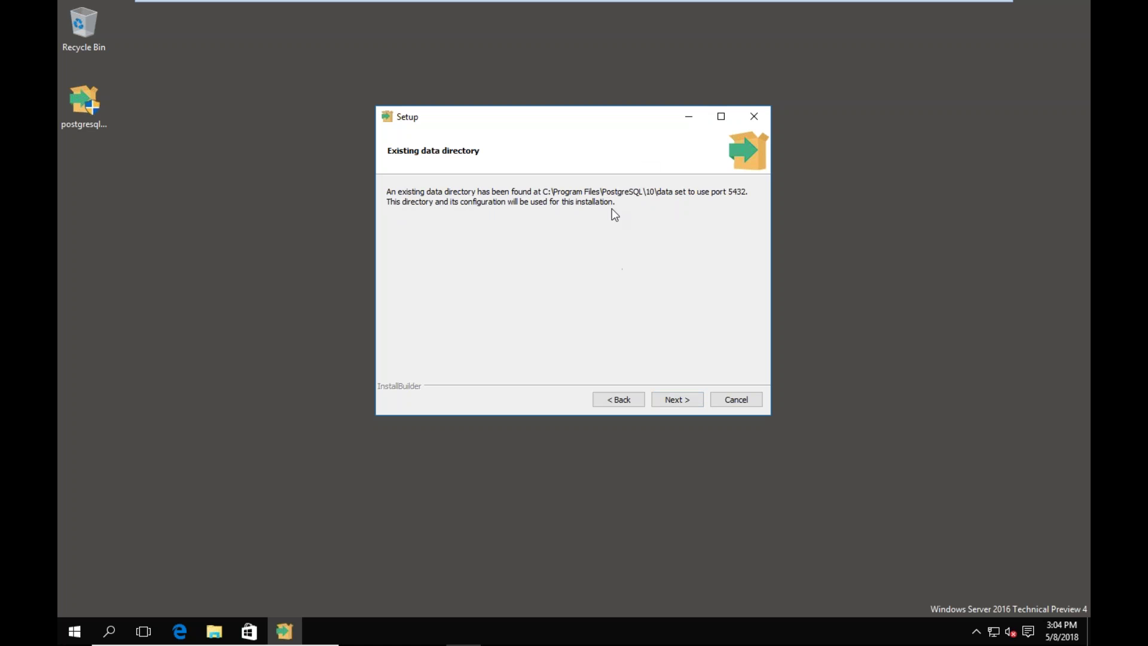
Browse File Explorer to C:\Program Files\PostgreSQL\10 and look inside its data folder.
key("super+e")
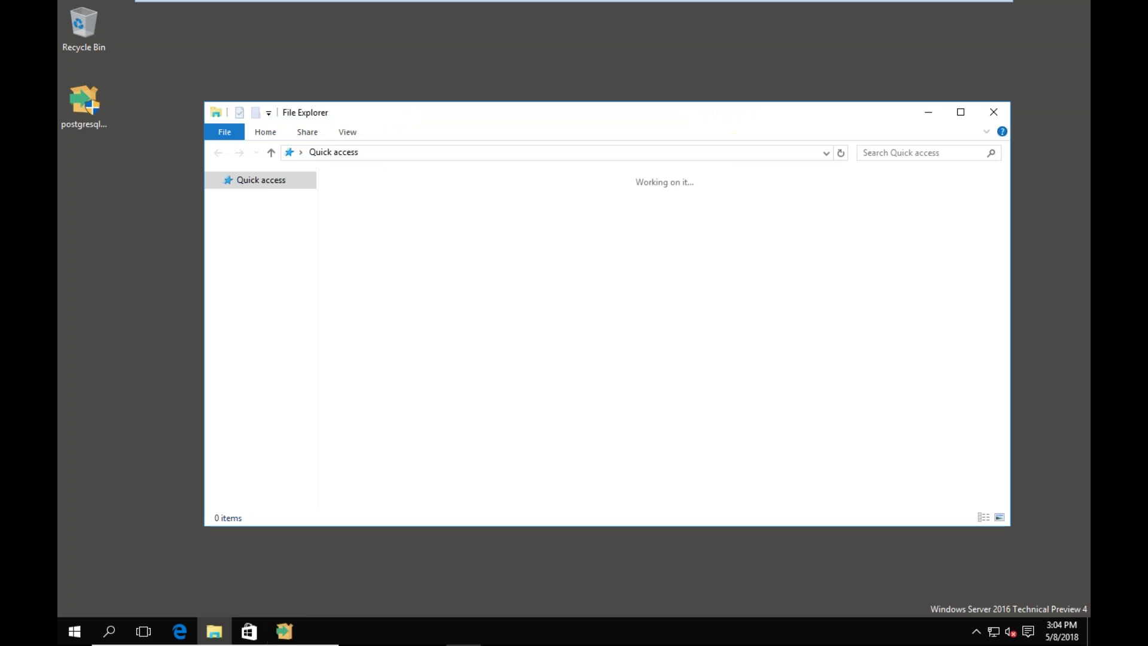
left_click(251, 271)
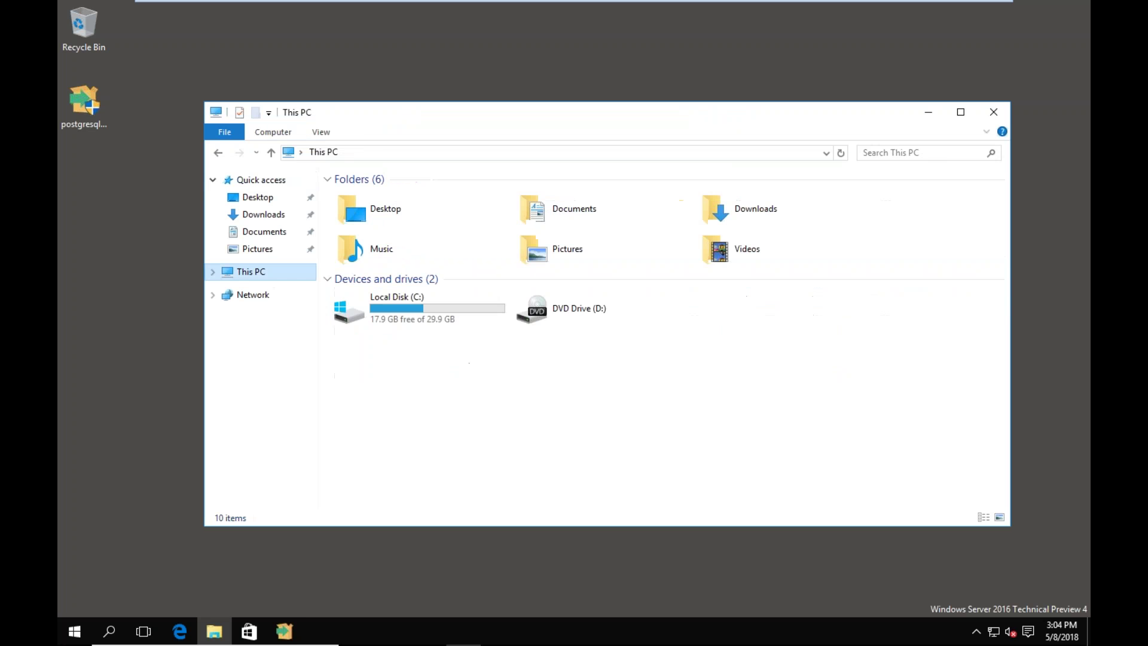
left_click(436, 310)
double_click(435, 306)
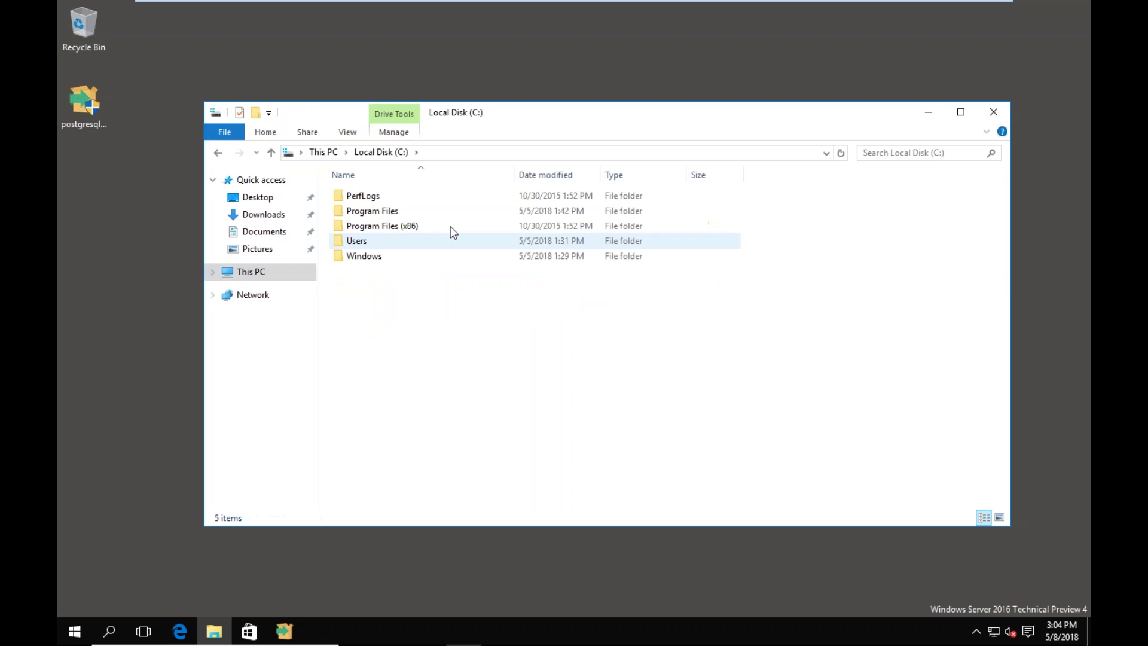
double_click(386, 213)
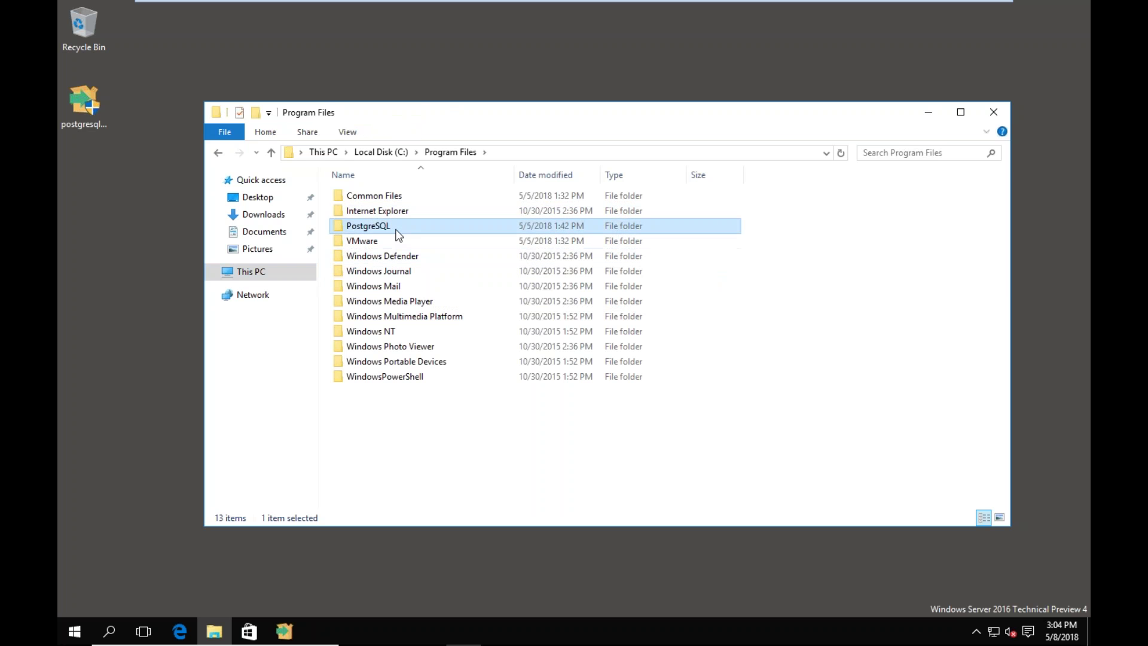
double_click(395, 228)
double_click(364, 203)
double_click(376, 200)
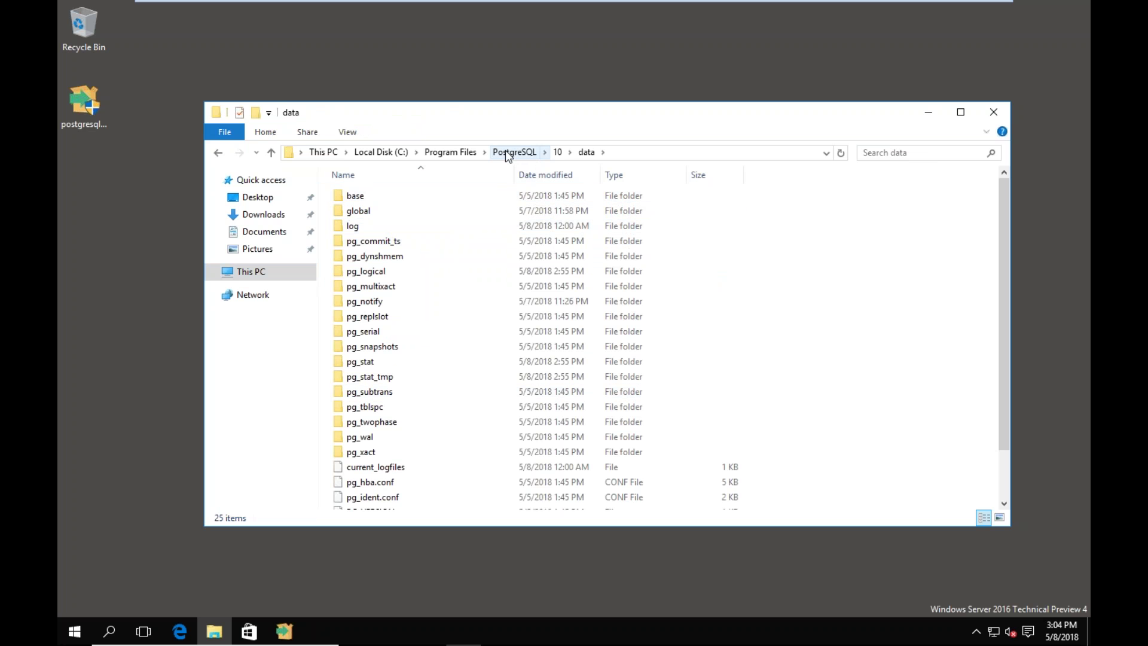
left_click(556, 152)
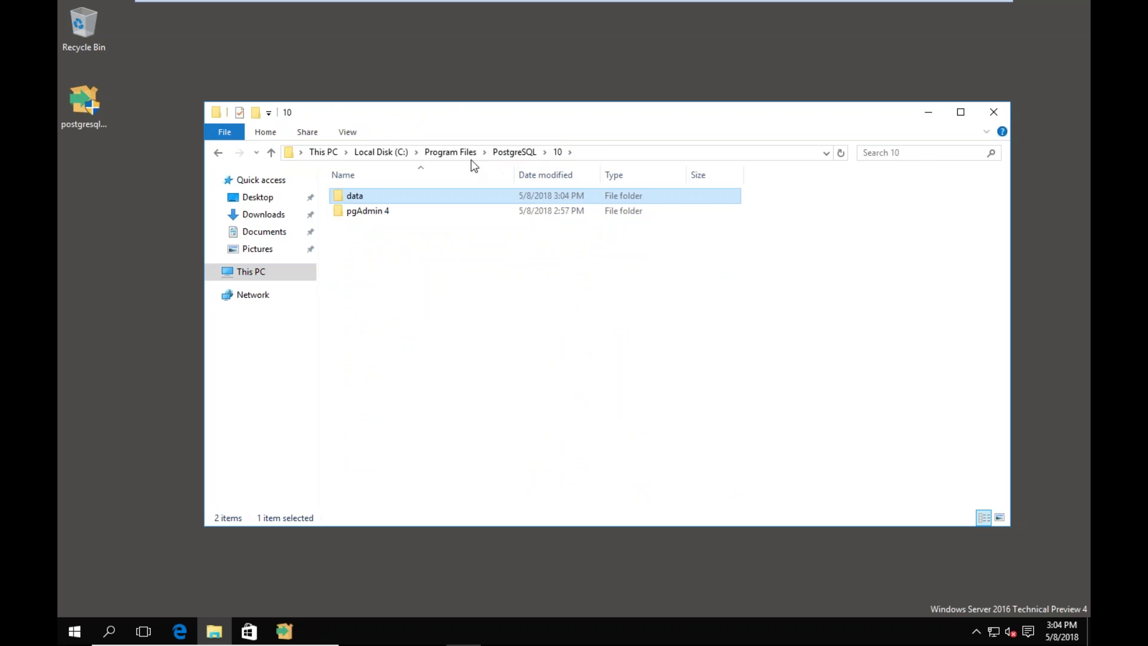
Delete the data and pgAdmin 4 folders, confirming for all items, then minimize Explorer.
left_click_drag(416, 257, 402, 216)
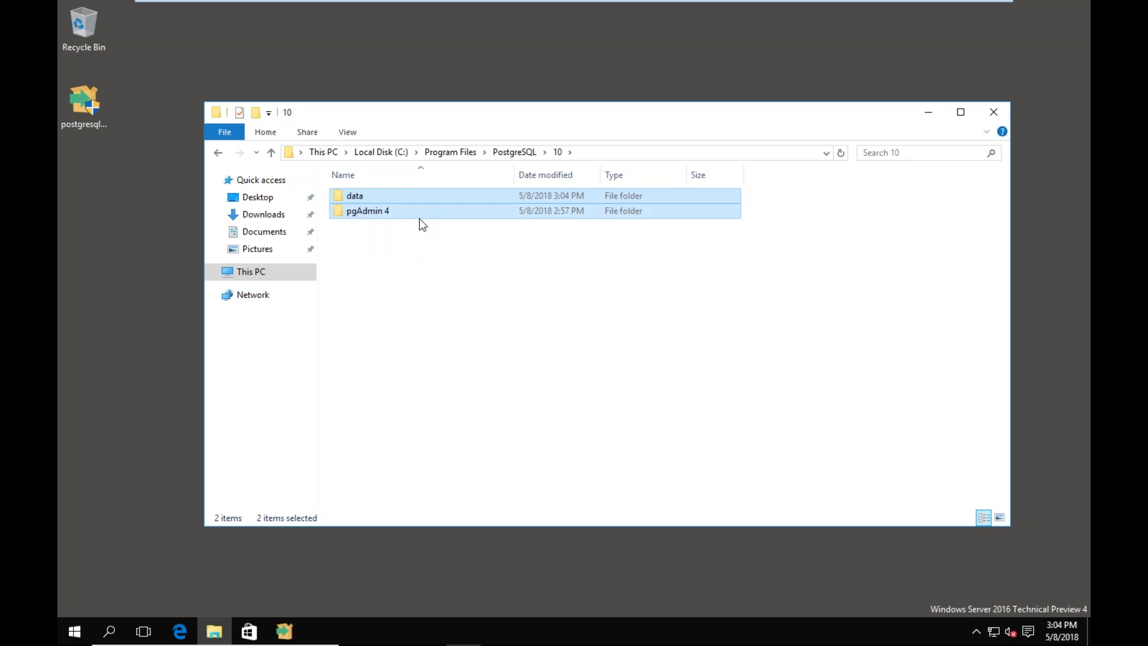
key("Delete")
left_click(315, 226)
left_click(332, 252)
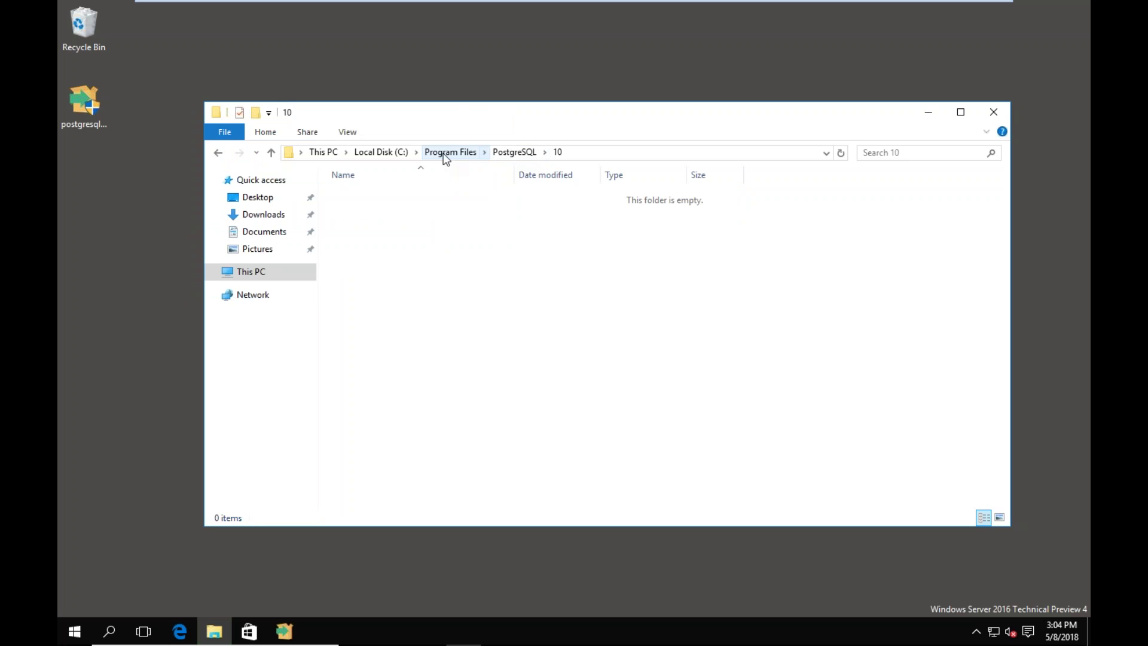
left_click(446, 155)
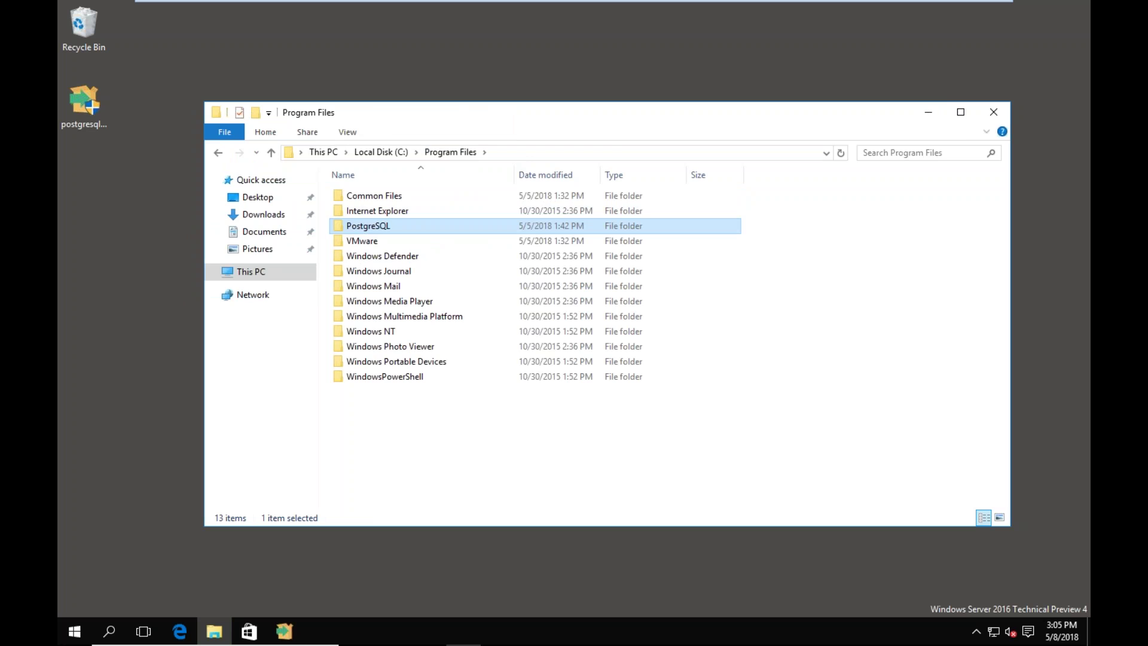
left_click(927, 114)
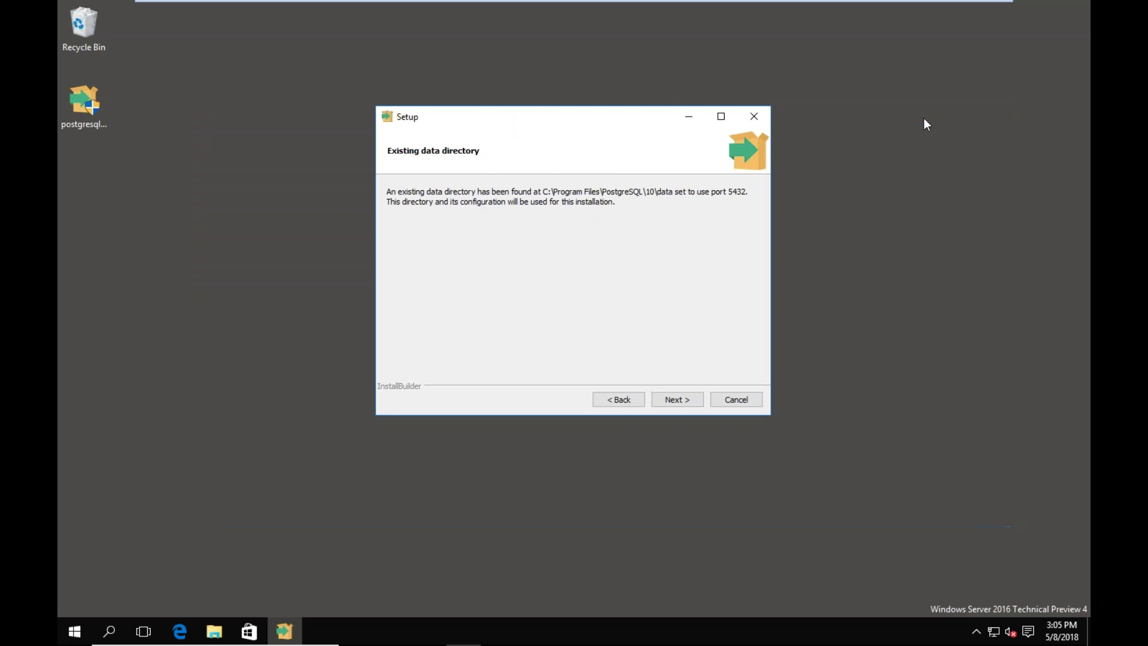
Enter the superuser password in both fields and keep port 5432.
left_click(614, 403)
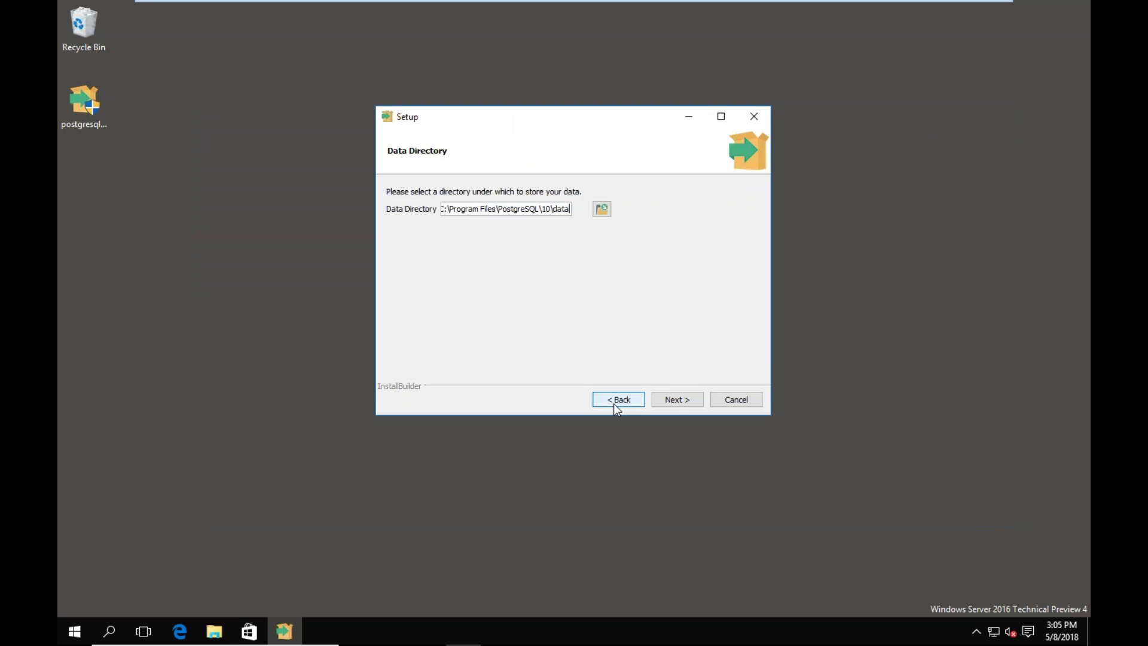
left_click(676, 401)
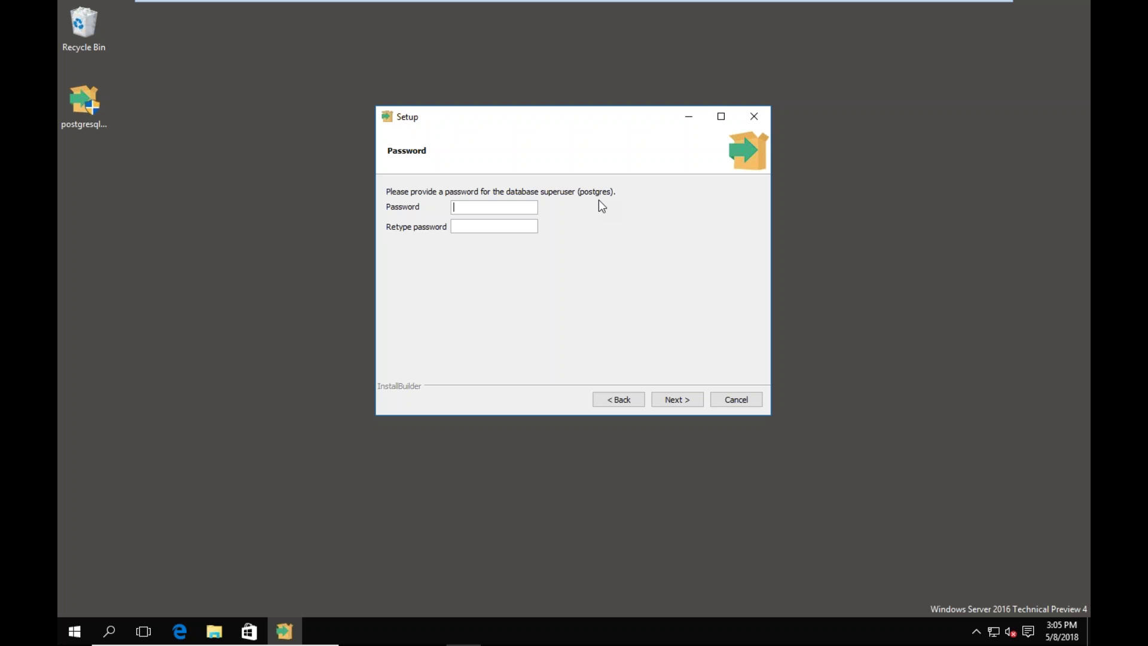
key("Tab")
left_click(666, 403)
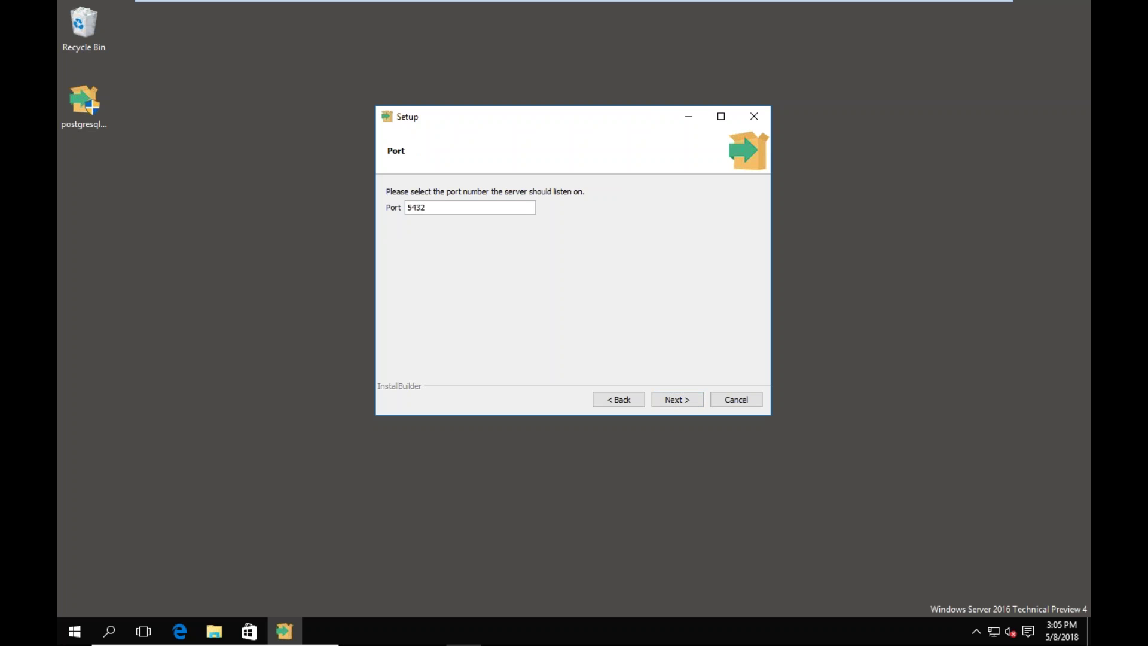
left_click(673, 400)
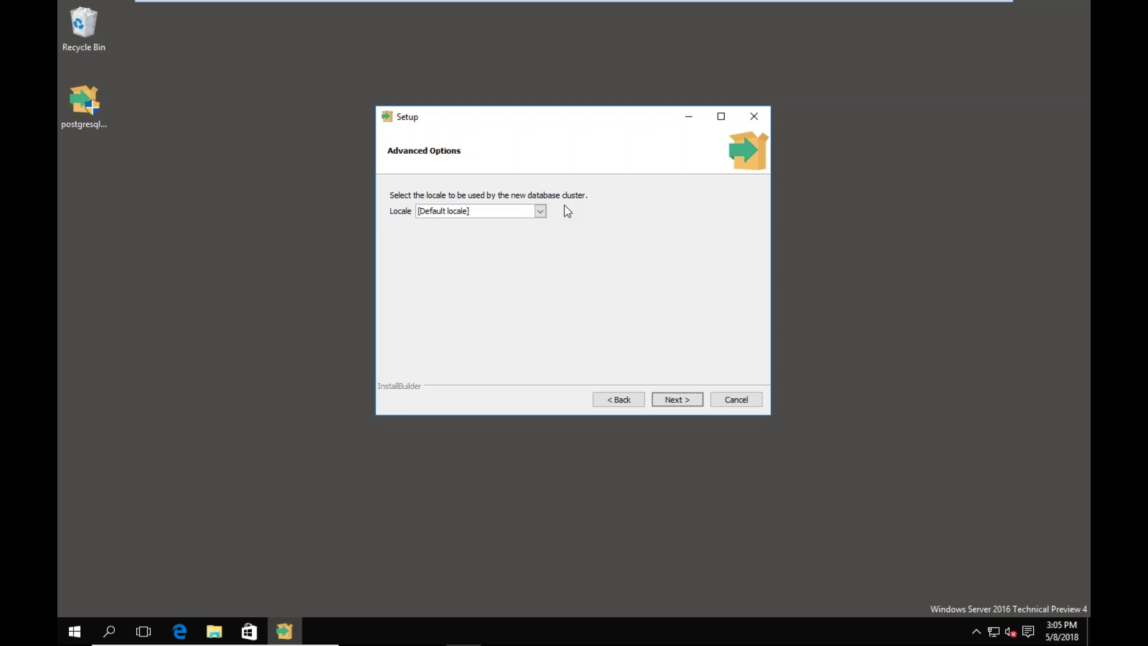
Browse the locale list but leave it at [Default locale], moving on to the summary.
left_click(540, 212)
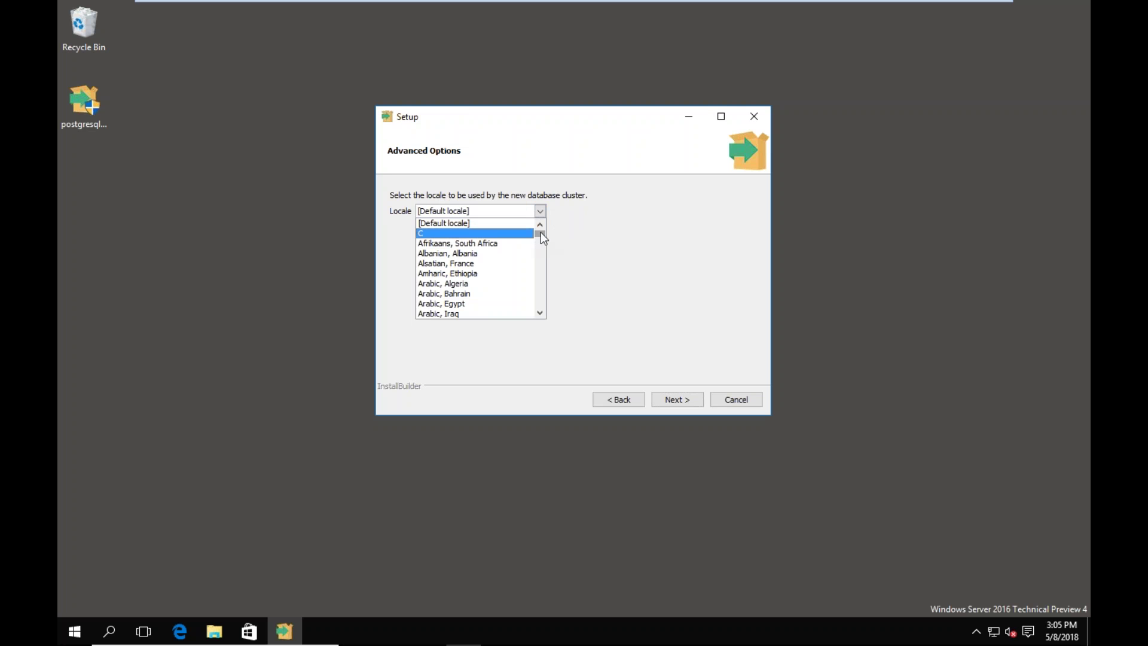
mouse_move(541, 232)
left_mouse_down()
mouse_move(543, 320)
mouse_move(548, 233)
mouse_move(549, 249)
left_mouse_up()
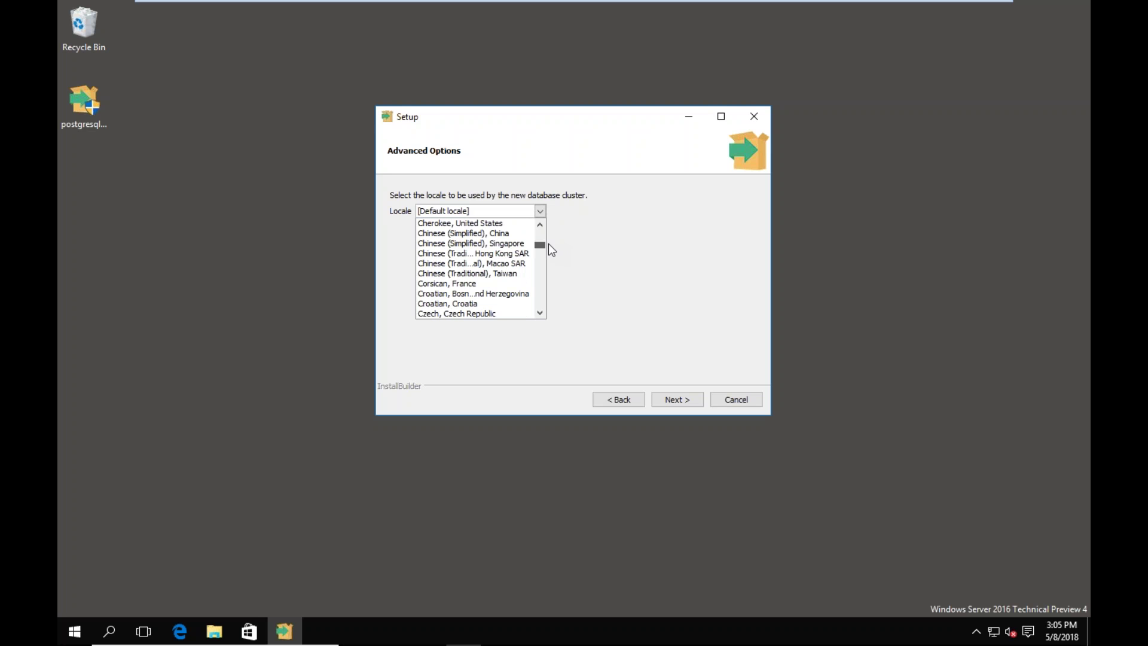
left_click(625, 257)
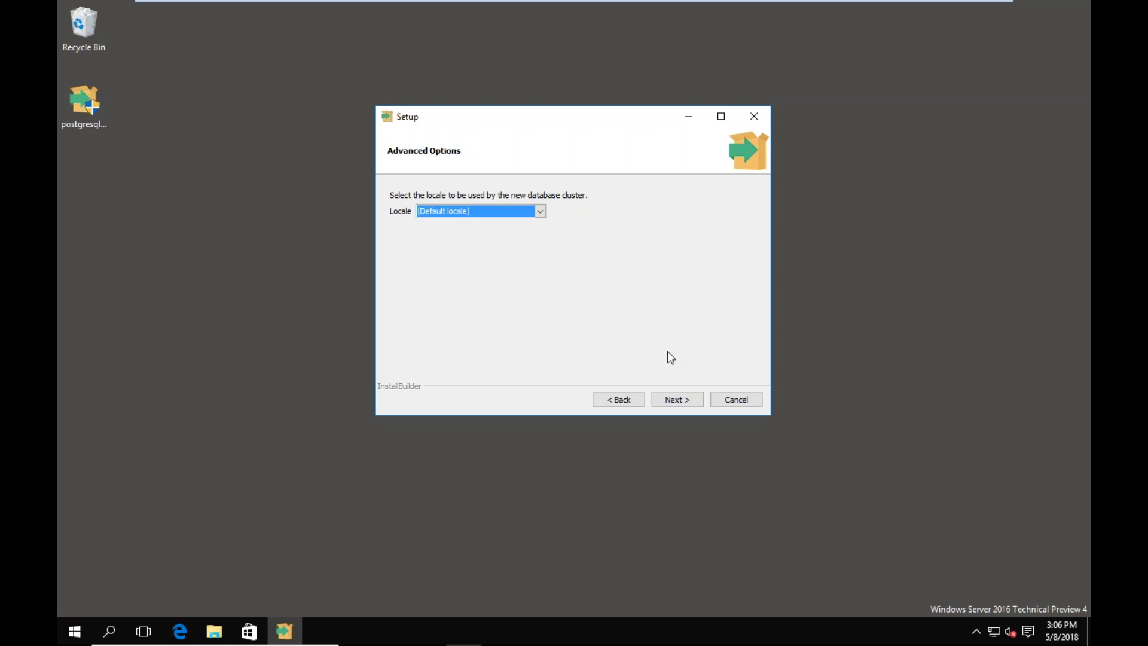
left_click(670, 398)
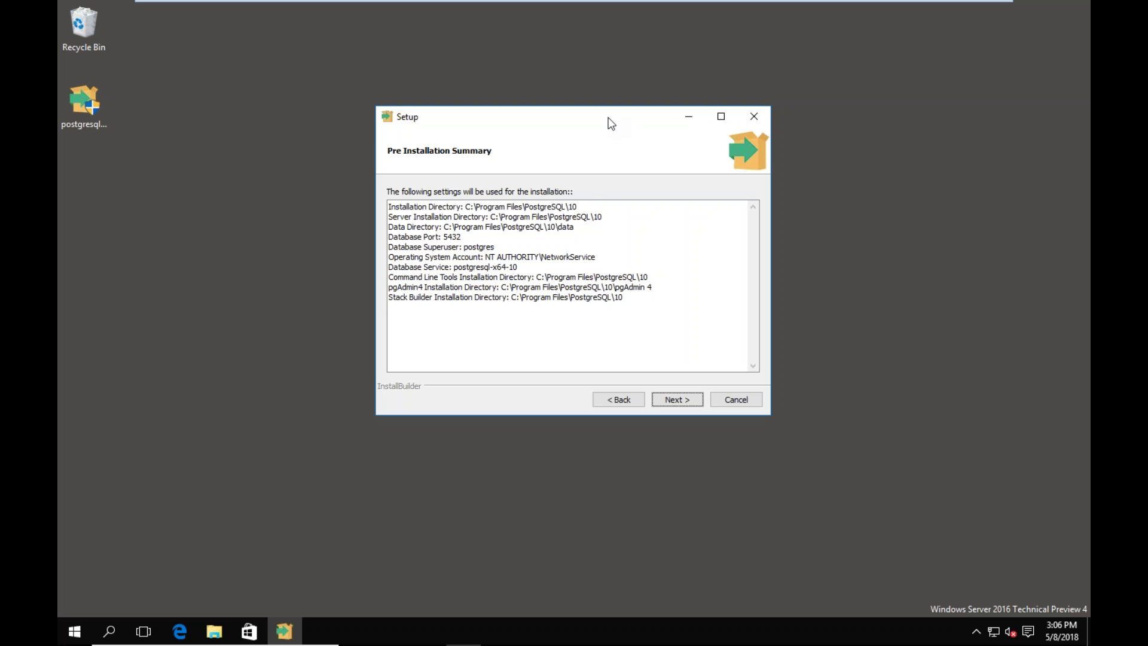
left_click(669, 401)
left_click(678, 399)
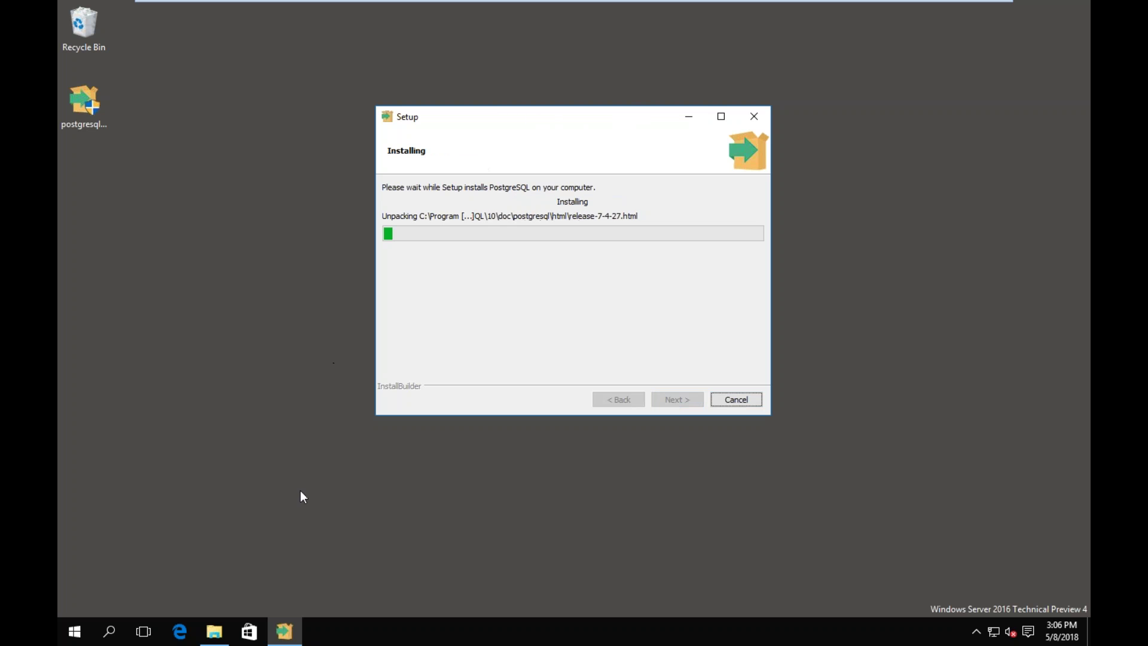
right_click(310, 274)
left_click(326, 315)
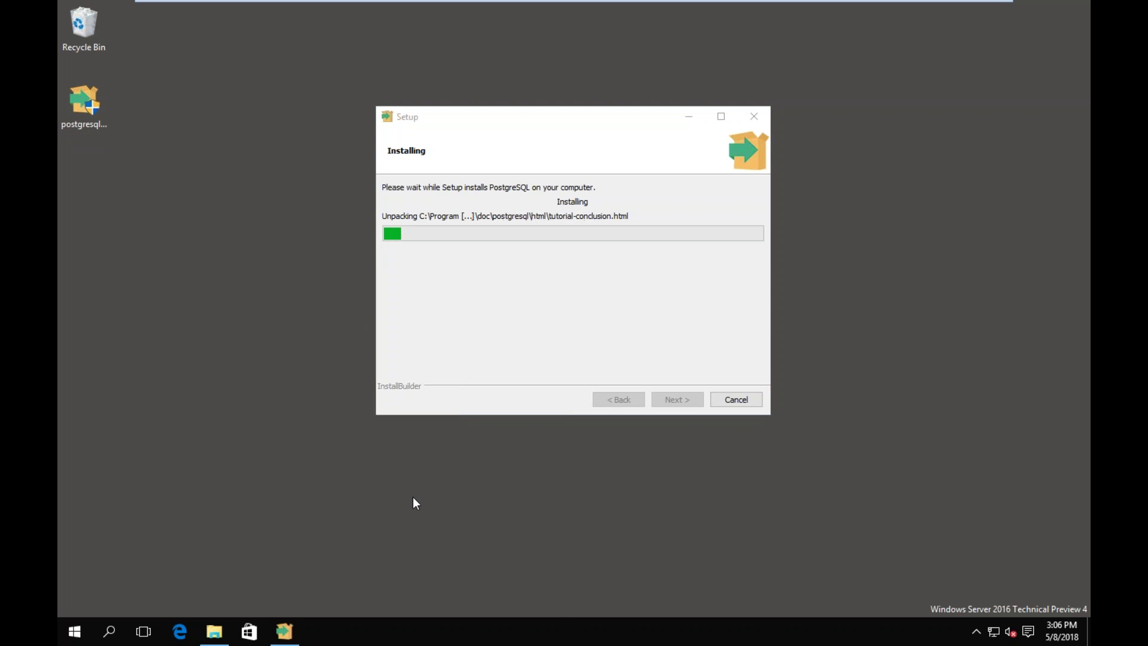
right_click(369, 630)
left_click(427, 565)
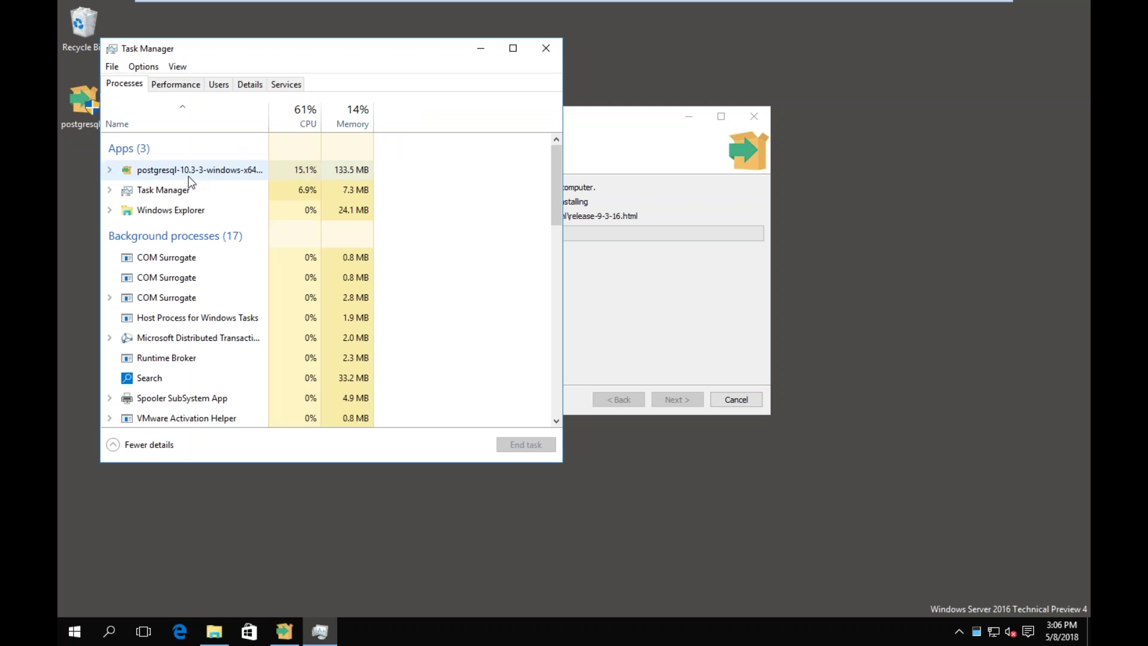
left_click(176, 85)
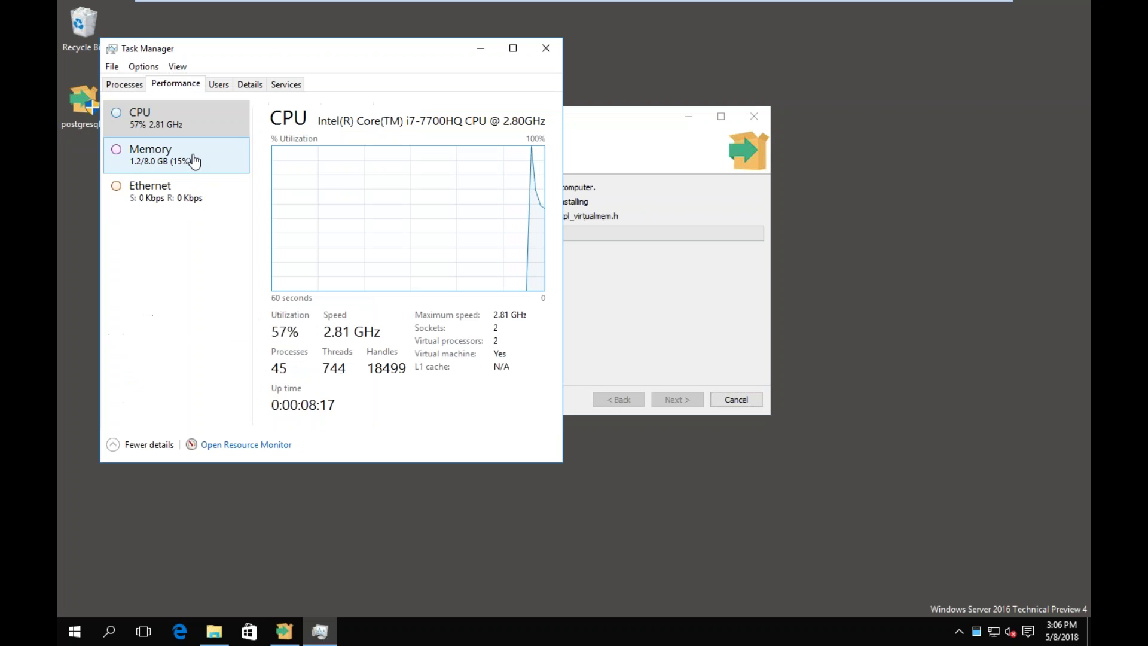
left_click(192, 160)
left_click(156, 125)
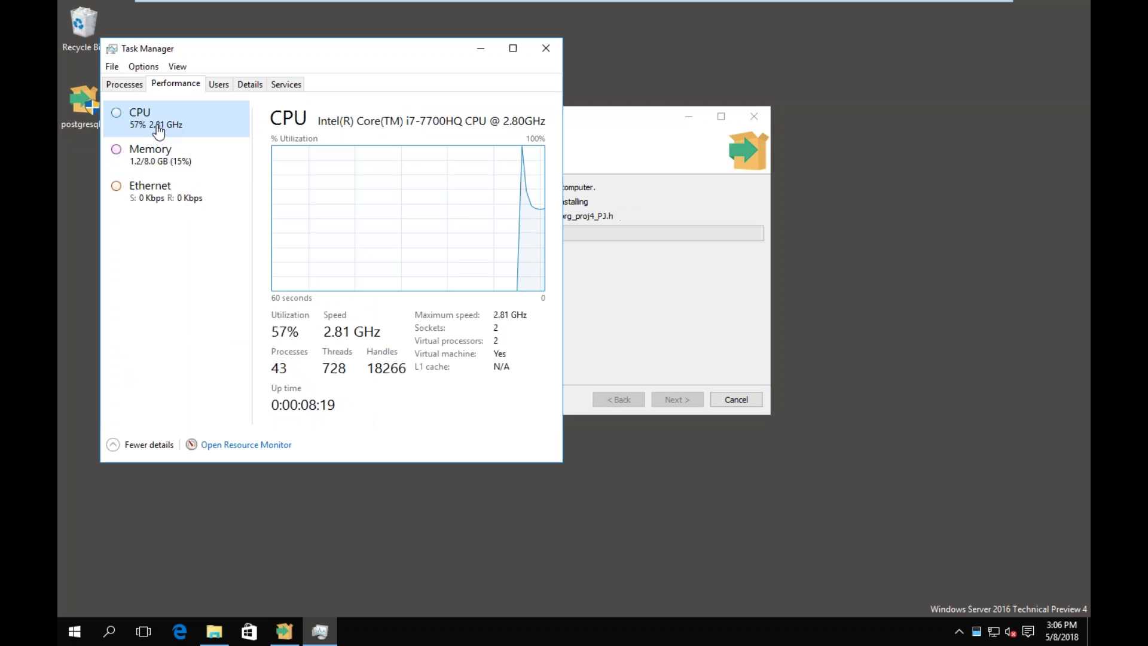
Let installation complete, then finish with 'Launch Stack Builder at exit' unchecked.
left_click(546, 48)
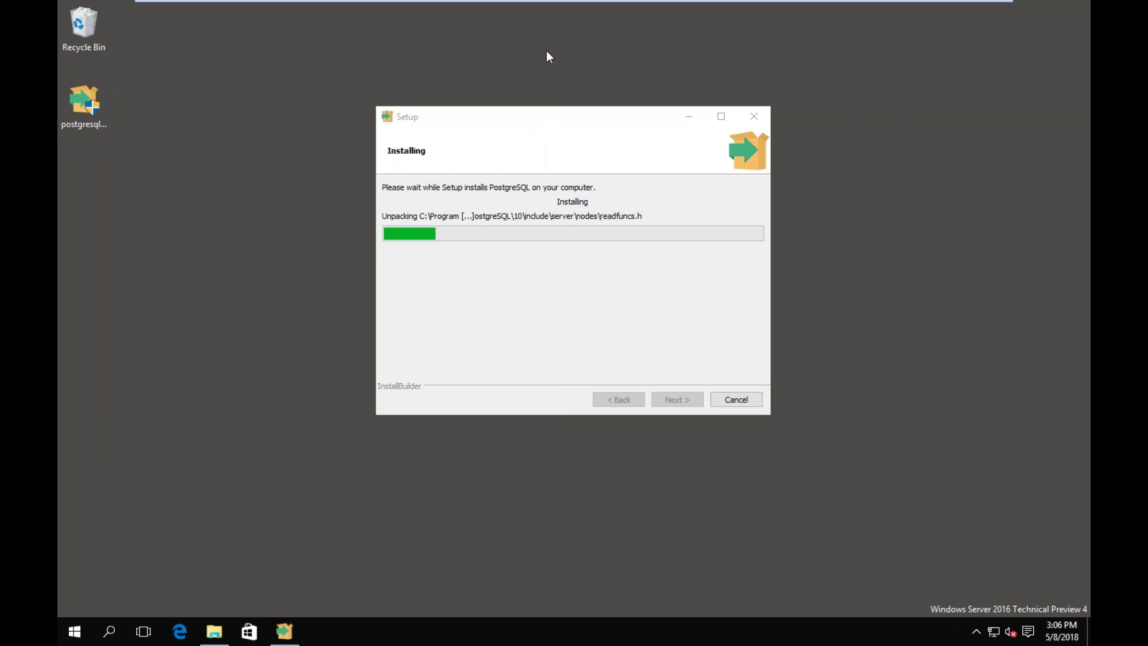
left_click_drag(628, 120, 618, 122)
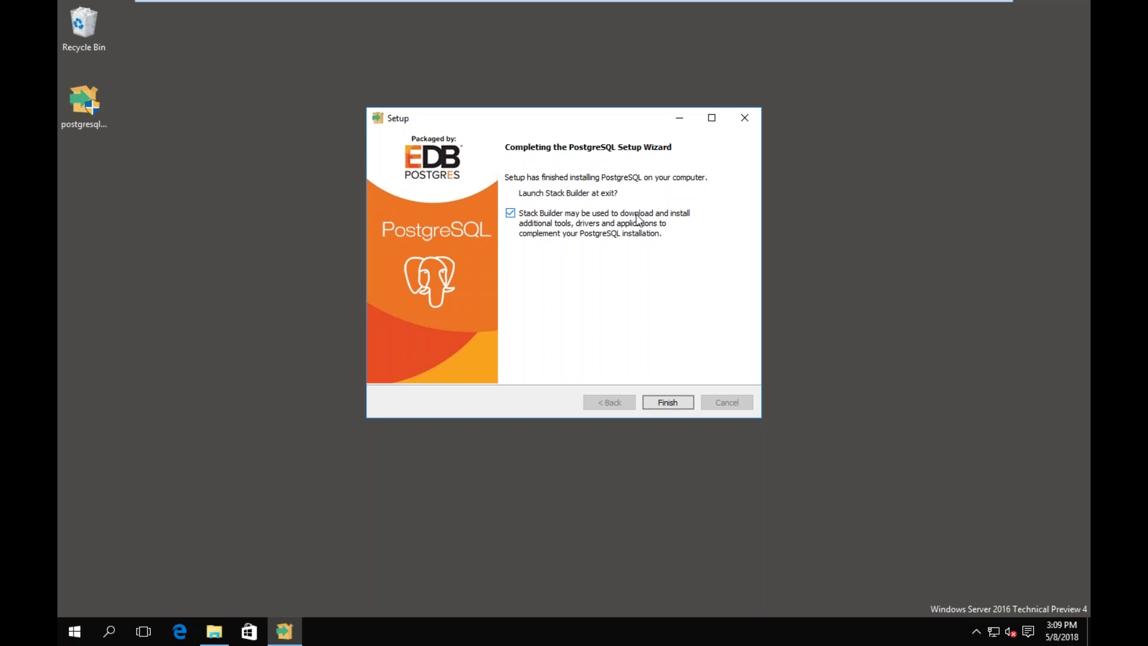
left_click(565, 221)
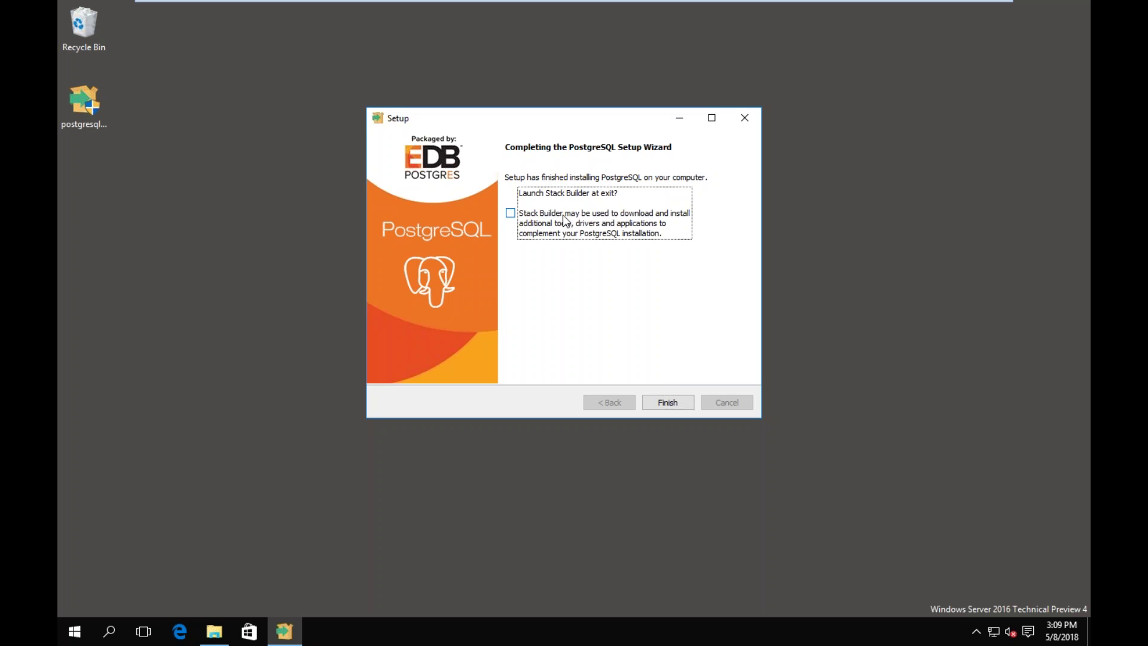
left_click(665, 403)
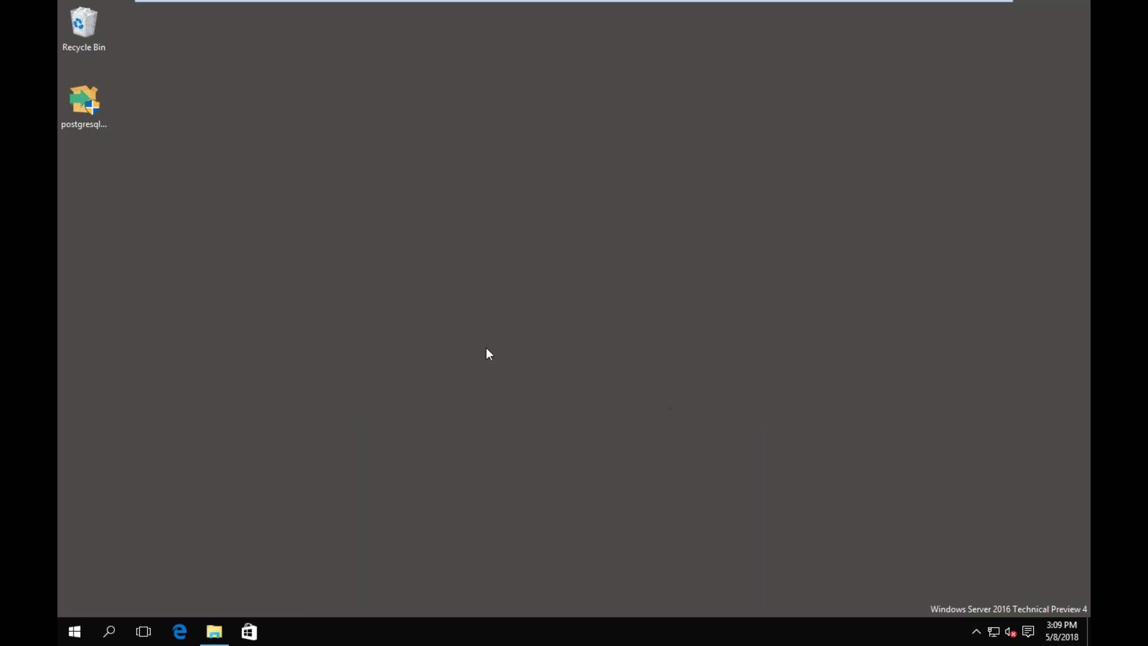
Refresh the desktop and browse Explorer to Program Files\PostgreSQL\10\bin.
right_click(326, 178)
left_click(368, 220)
left_click(212, 630)
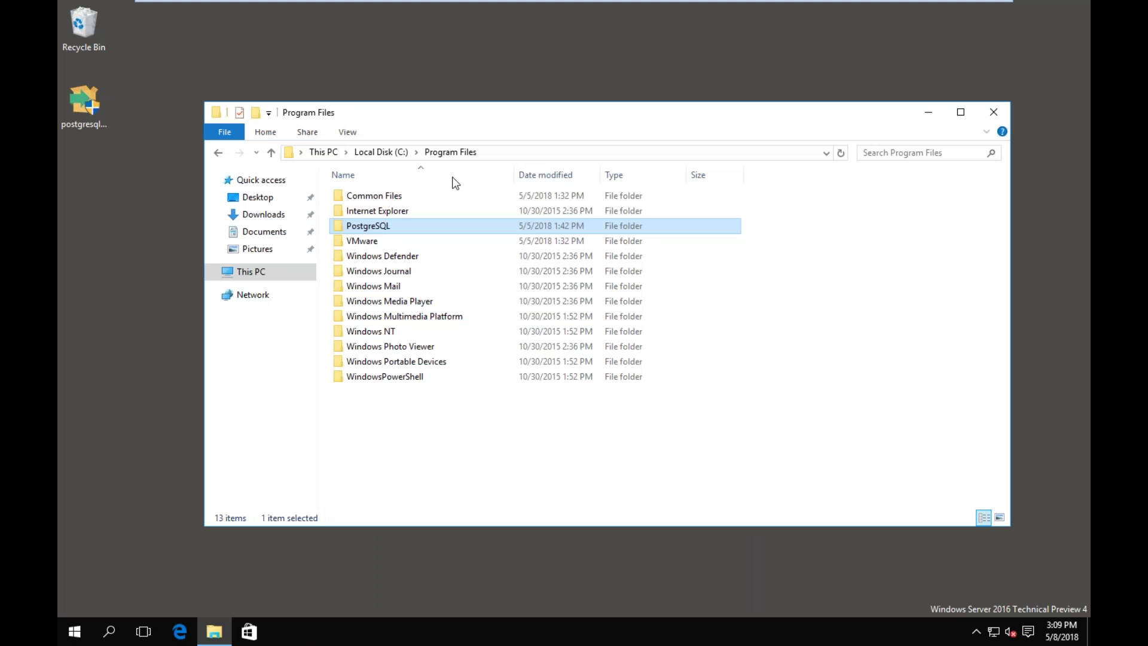
double_click(377, 226)
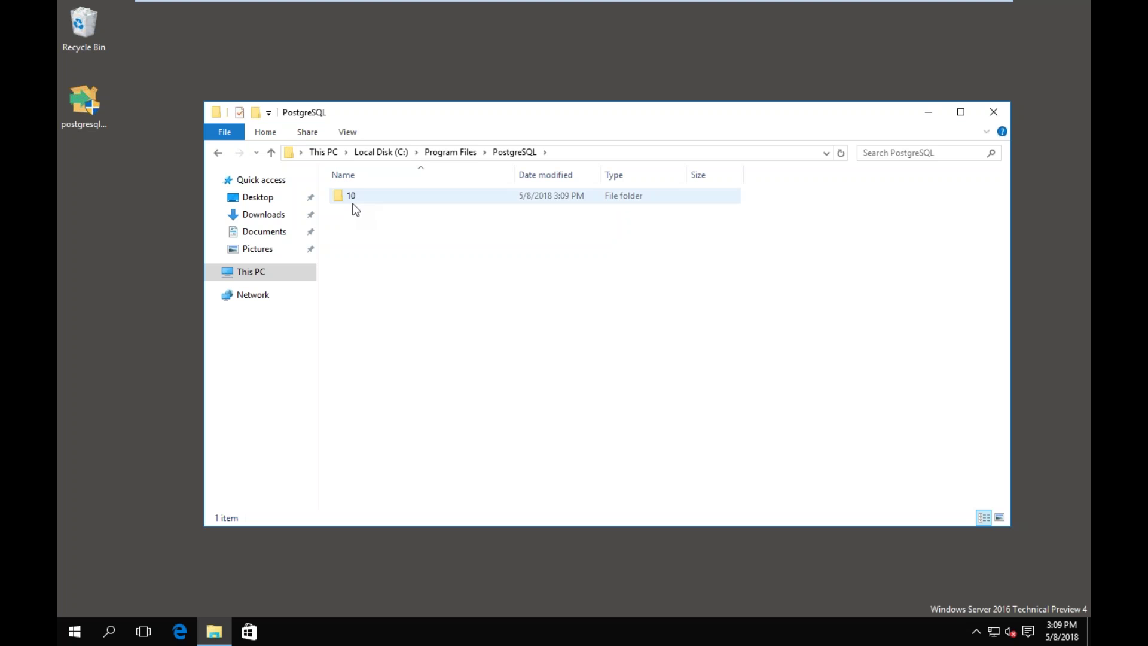
double_click(353, 201)
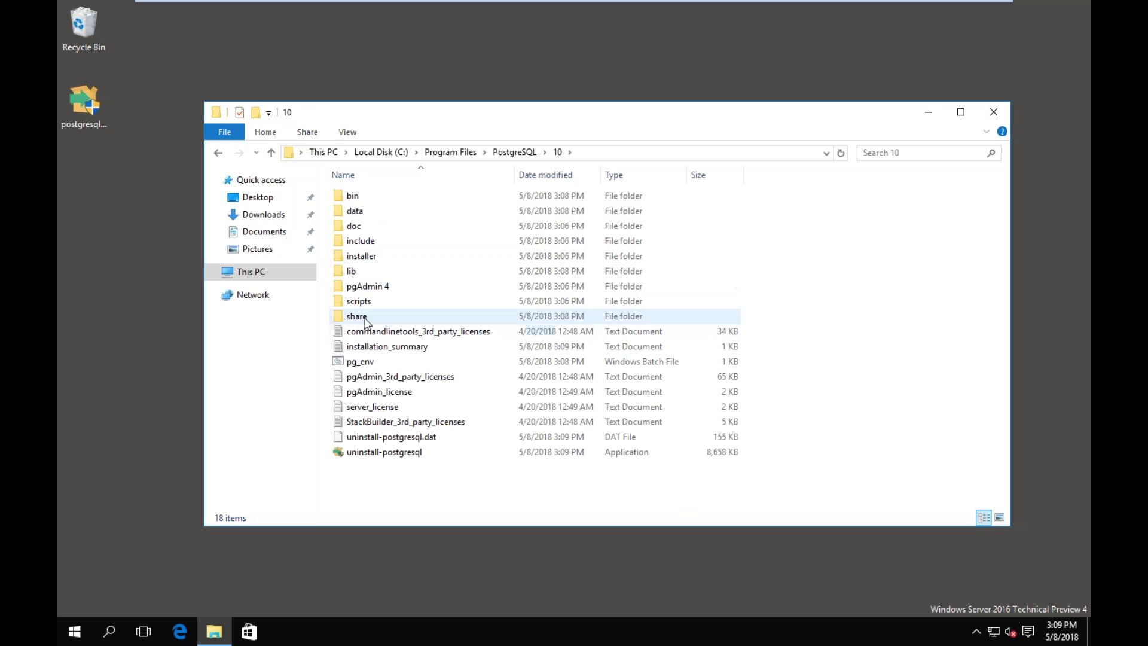
left_click(407, 206)
double_click(363, 195)
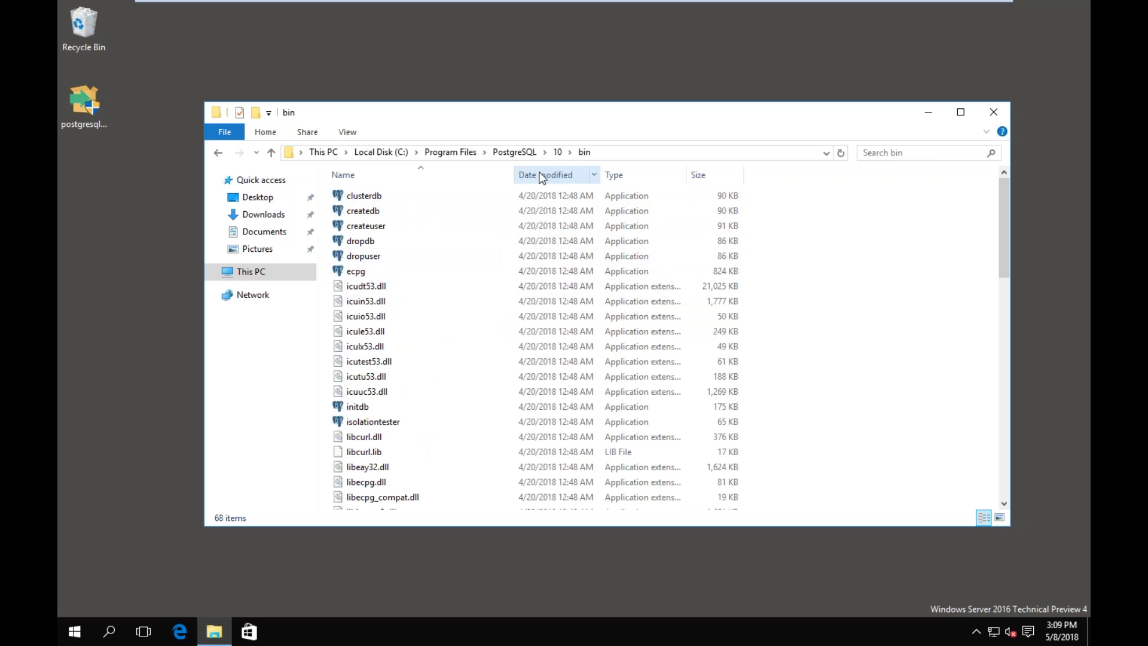
Inspect the repopulated data folder, return to the 10 folder, and minimize Explorer.
left_click(559, 153)
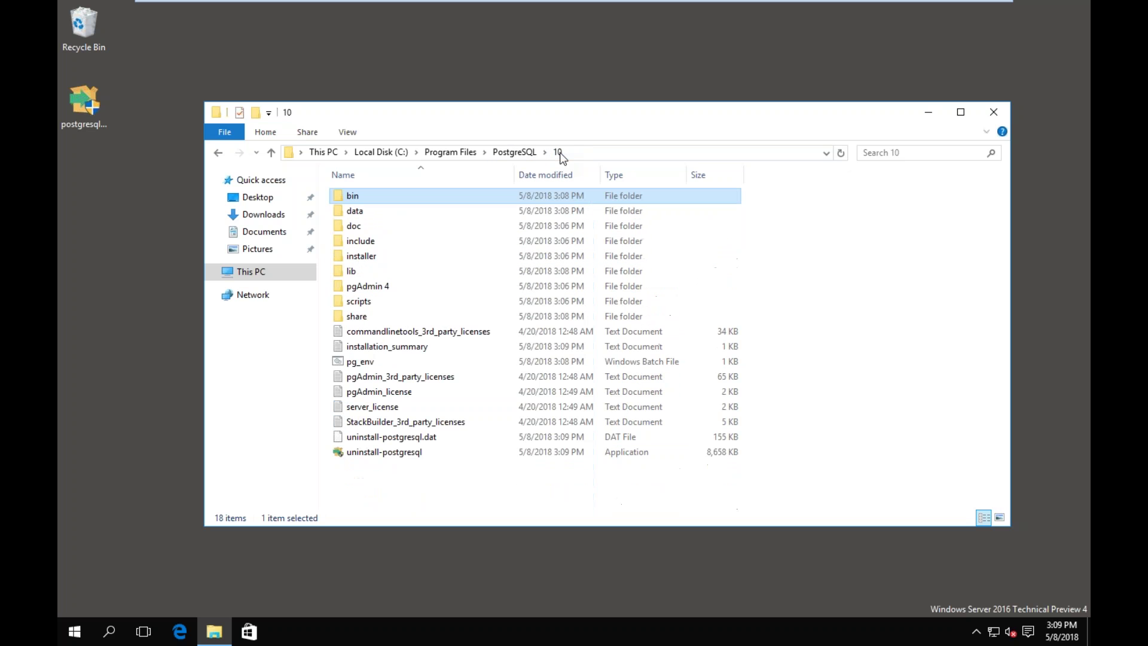
double_click(360, 212)
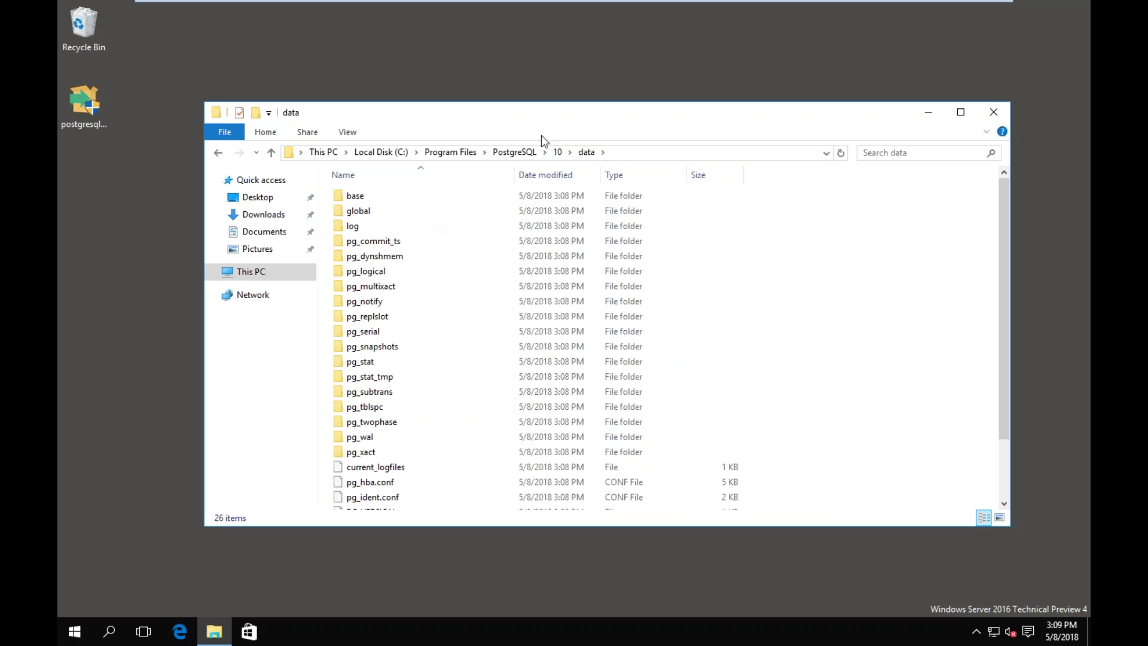
left_click_drag(555, 114, 558, 103)
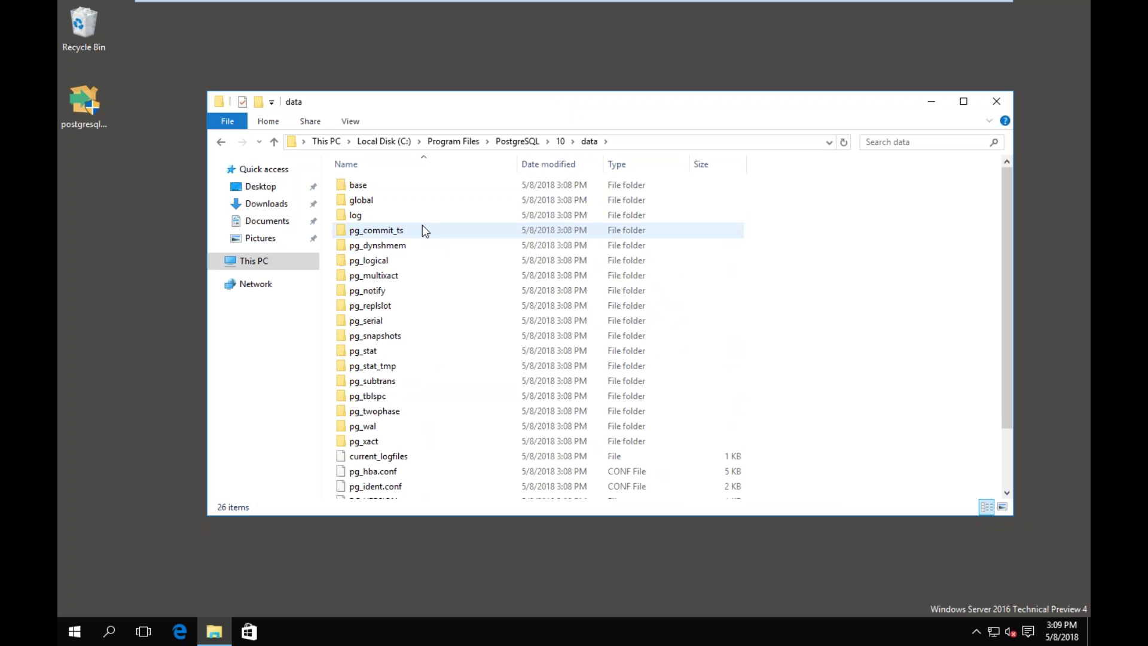
left_click(561, 142)
mouse_move(704, 6)
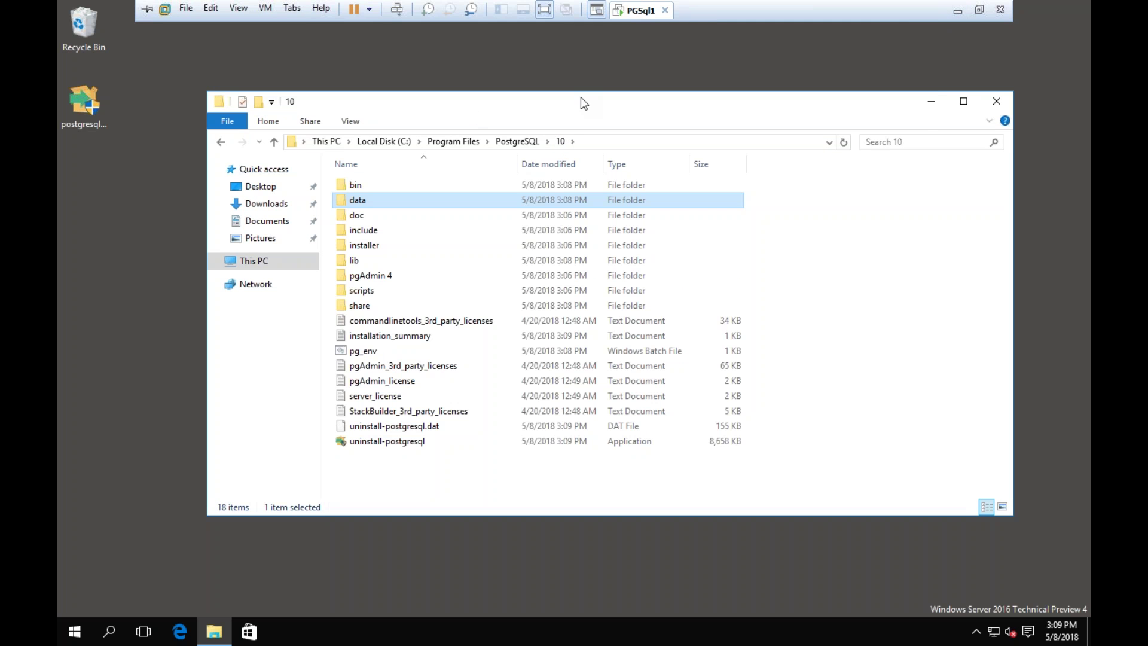
left_click(925, 108)
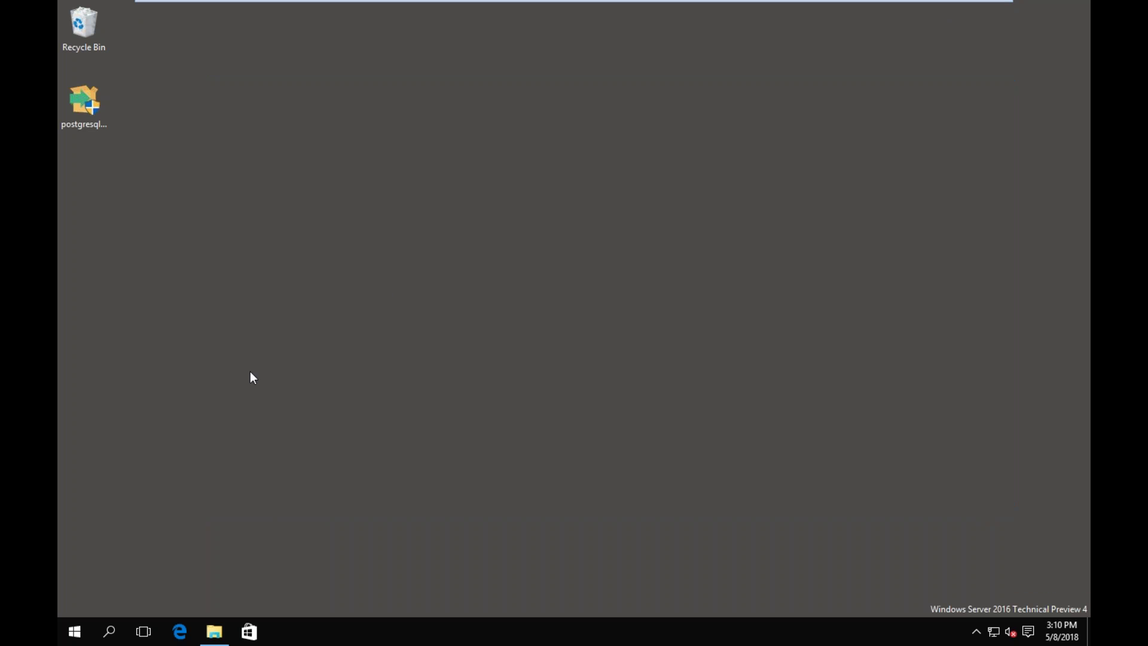
Restore the PostgreSQL Explorer window and open the postgresql-2018-05-08_150853 file in data\log.
key("super+e")
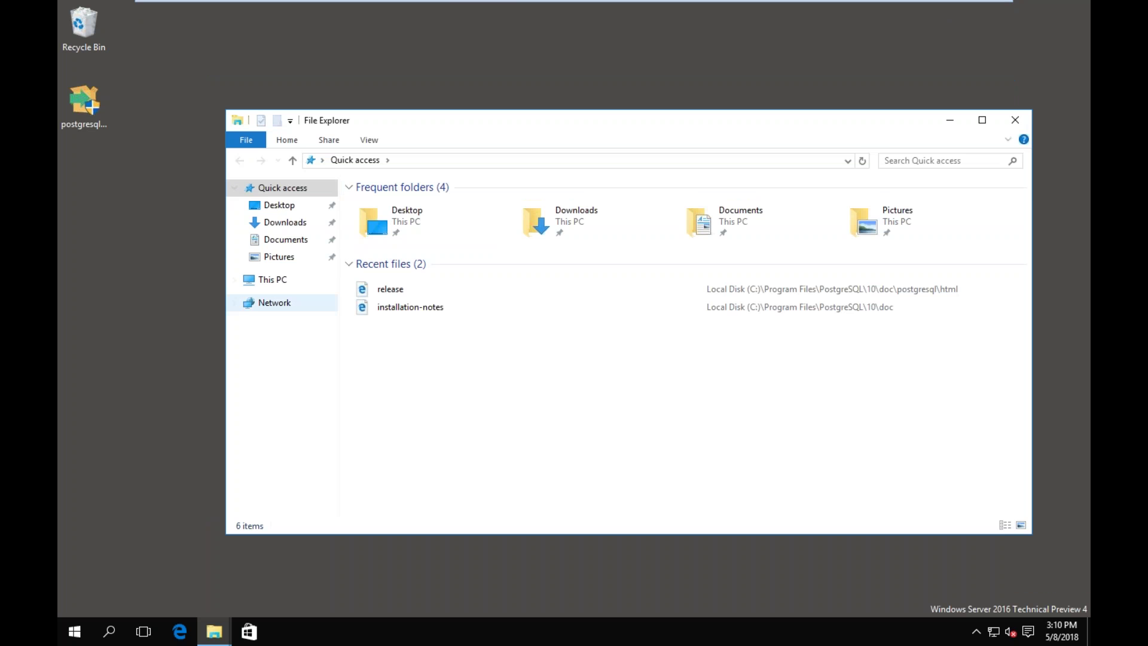
left_click(214, 631)
left_click(122, 574)
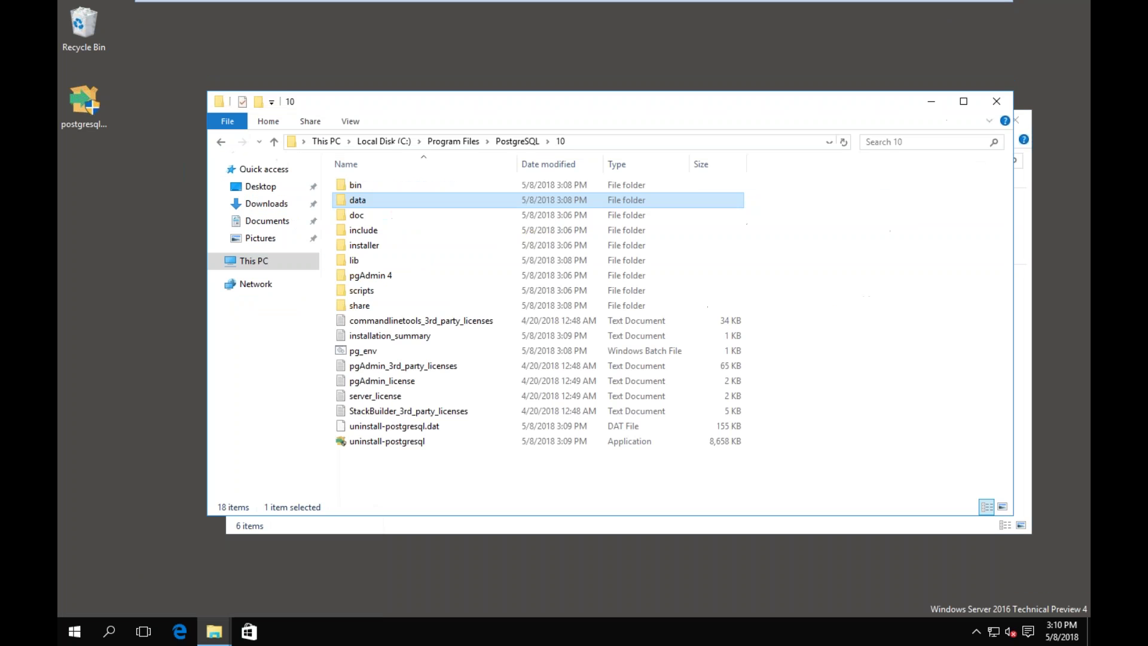
left_click(519, 141)
double_click(407, 187)
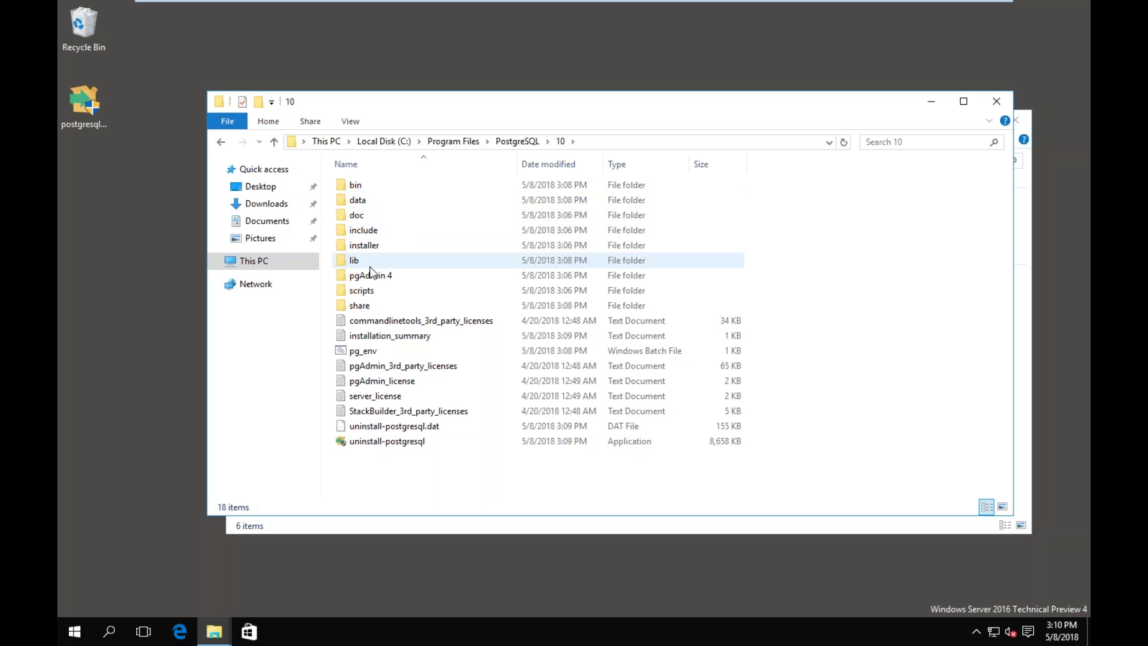
left_click(383, 209)
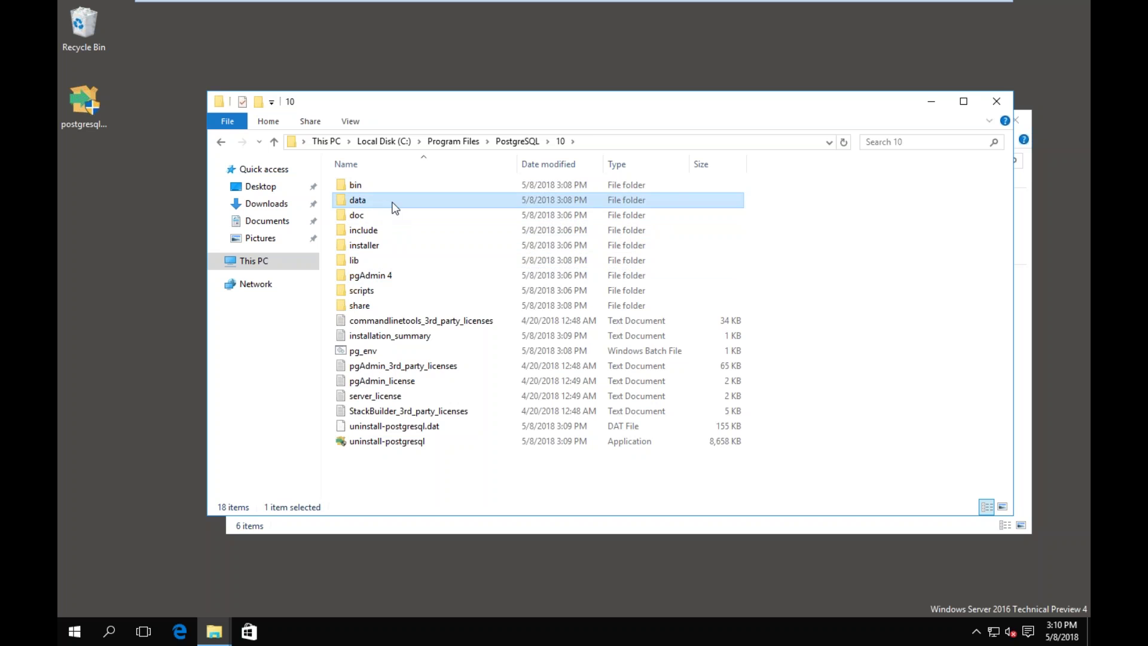
double_click(394, 207)
double_click(365, 219)
double_click(401, 186)
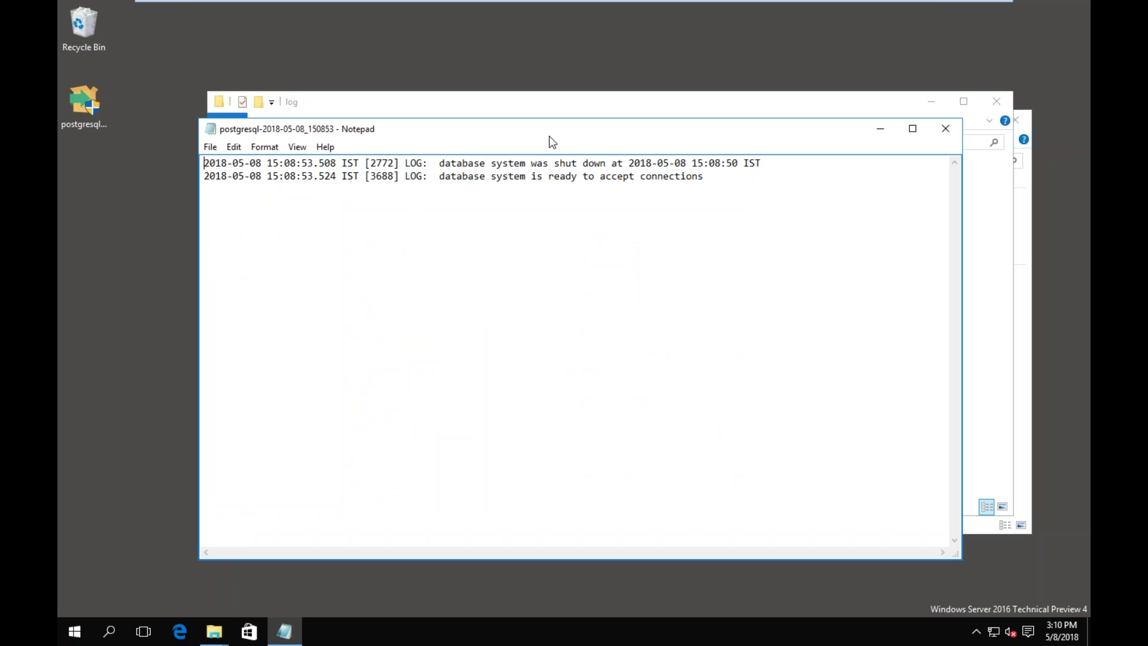
Read the server log in Notepad, close it, return to the data folder, and show all Start menu apps.
left_click_drag(549, 139, 582, 190)
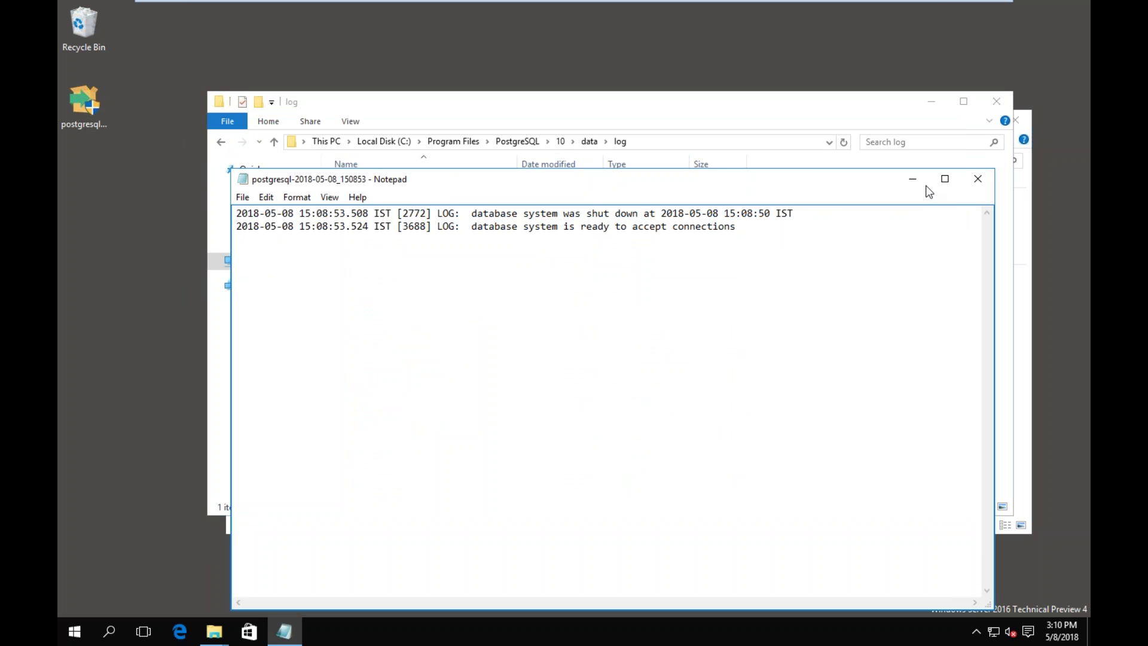
left_click(977, 178)
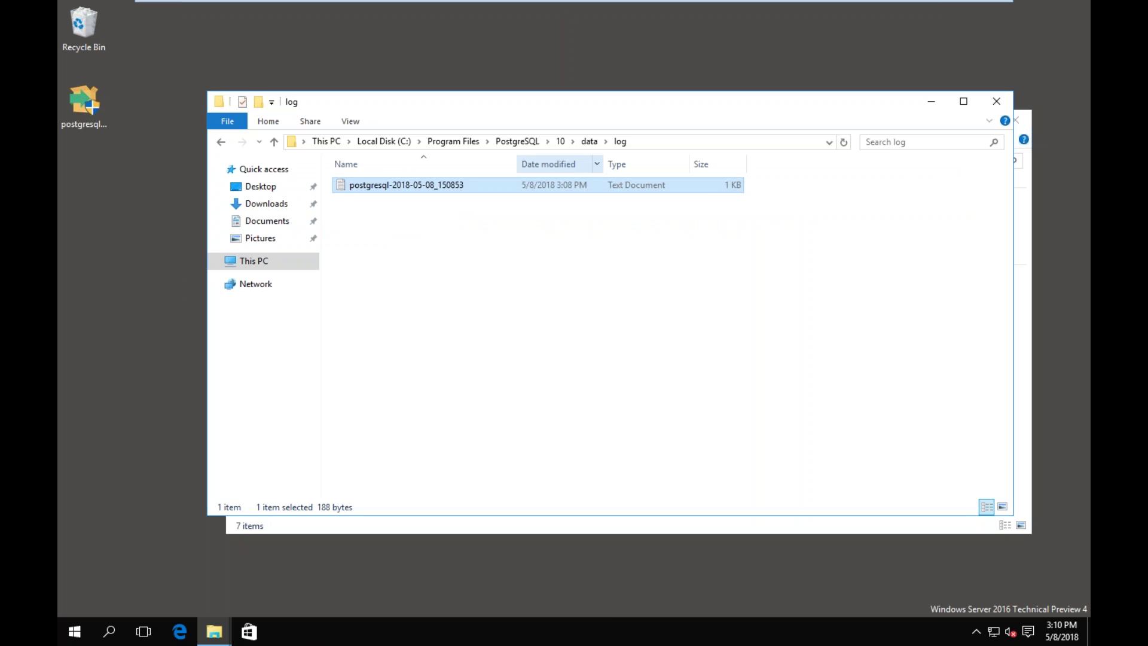
left_click(586, 143)
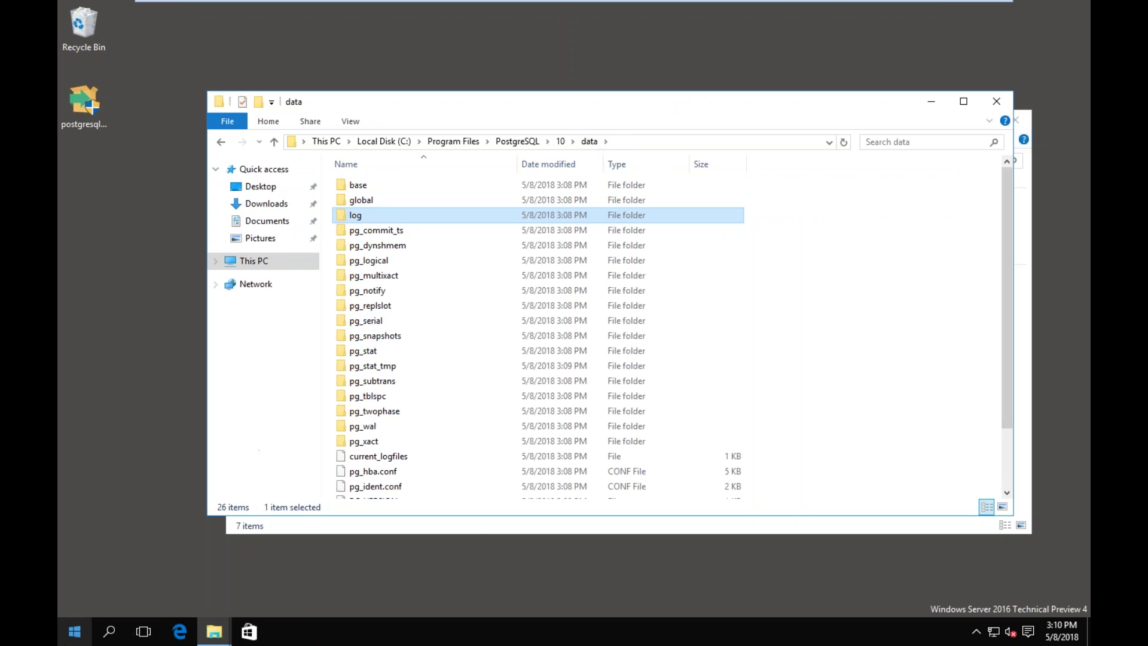
left_click(74, 631)
left_click(98, 604)
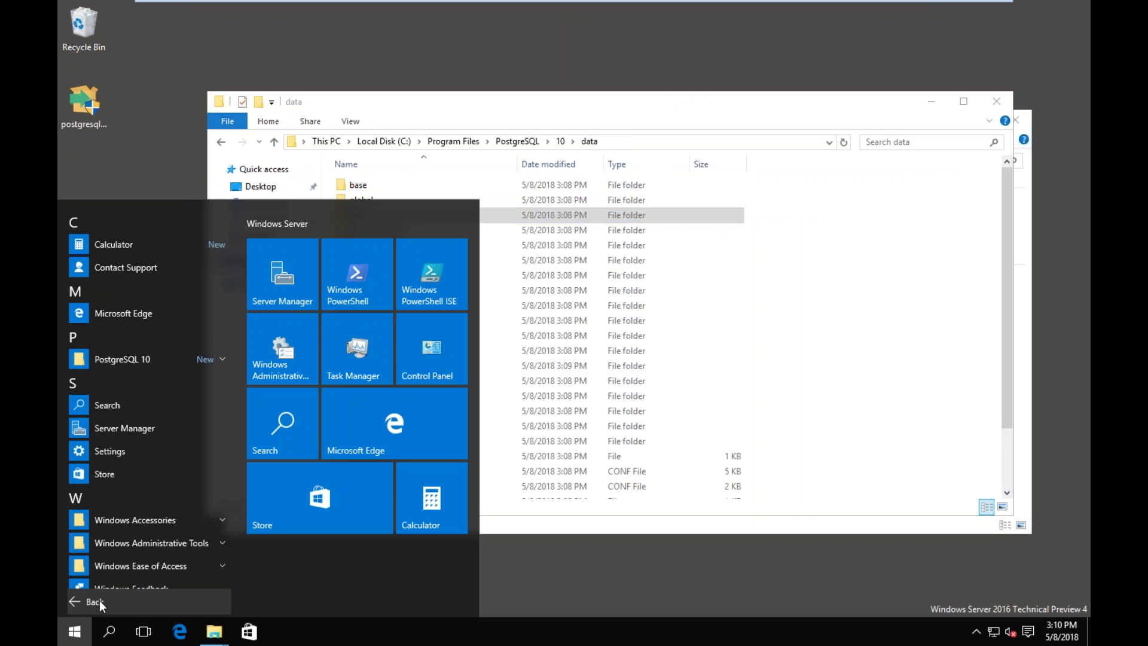
Launch pgAdmin 4 from the PostgreSQL 10 group in the Start menu.
left_click(149, 356)
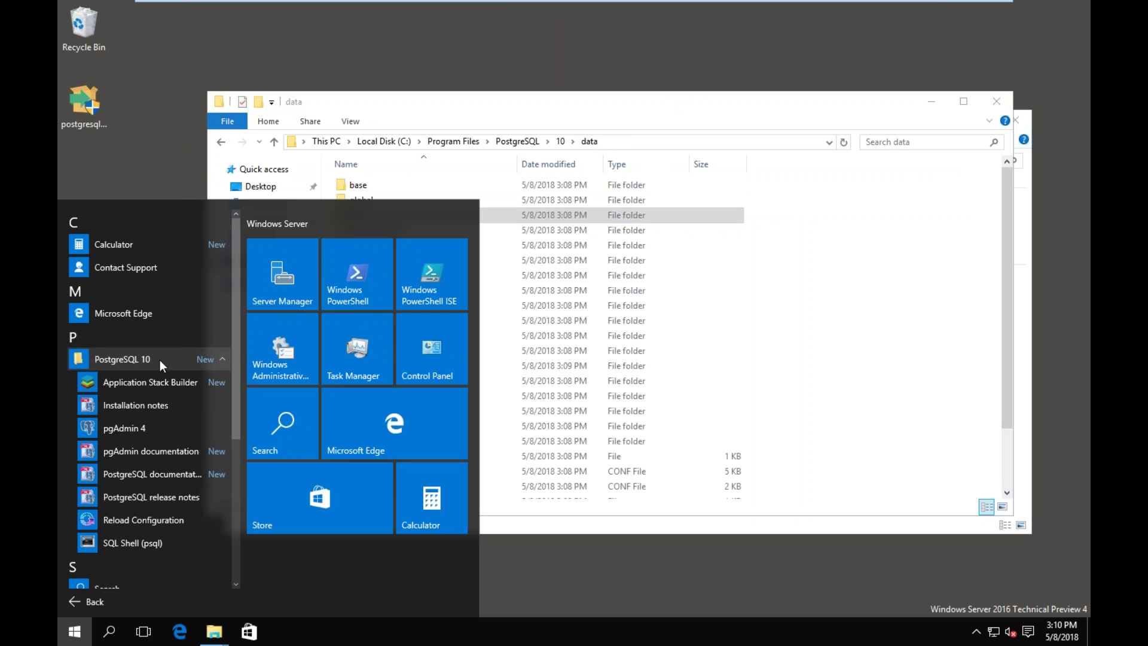
left_click(146, 428)
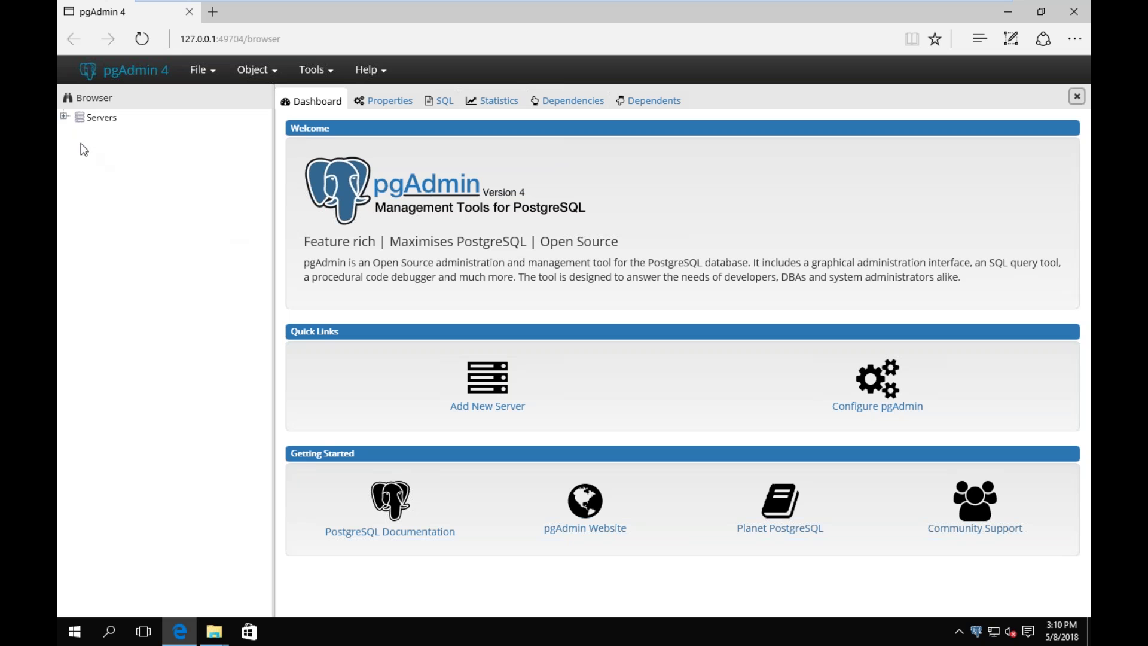
Connect to the PostgreSQL 10 server and show the postgres database's activity dashboard and object groups.
left_click(62, 116)
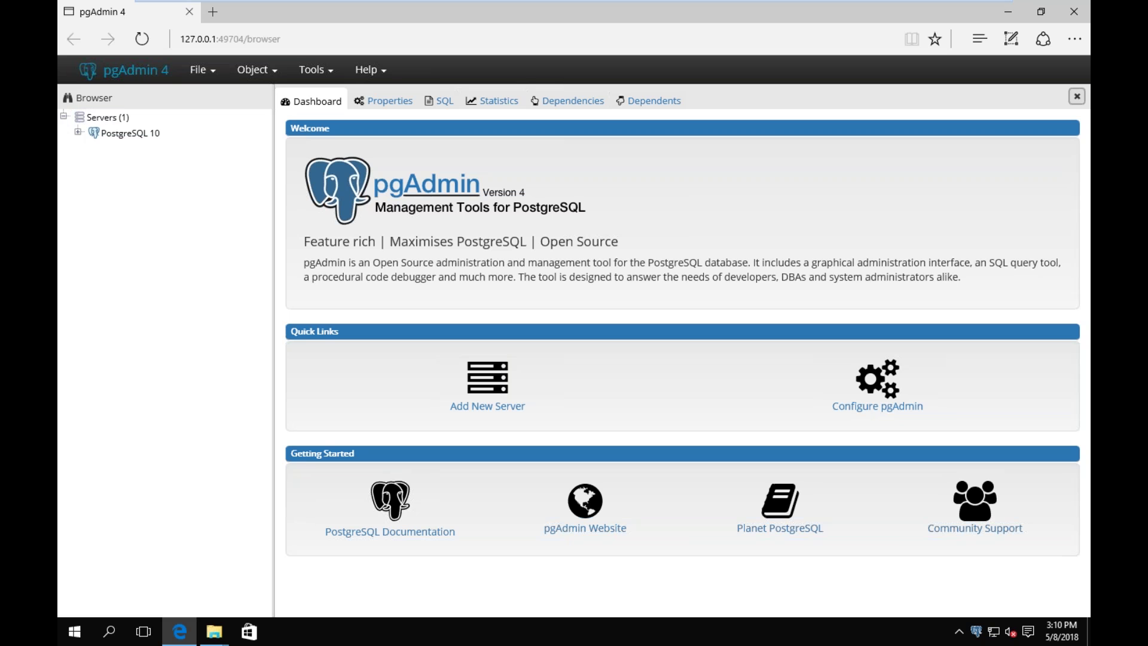
left_click(132, 135)
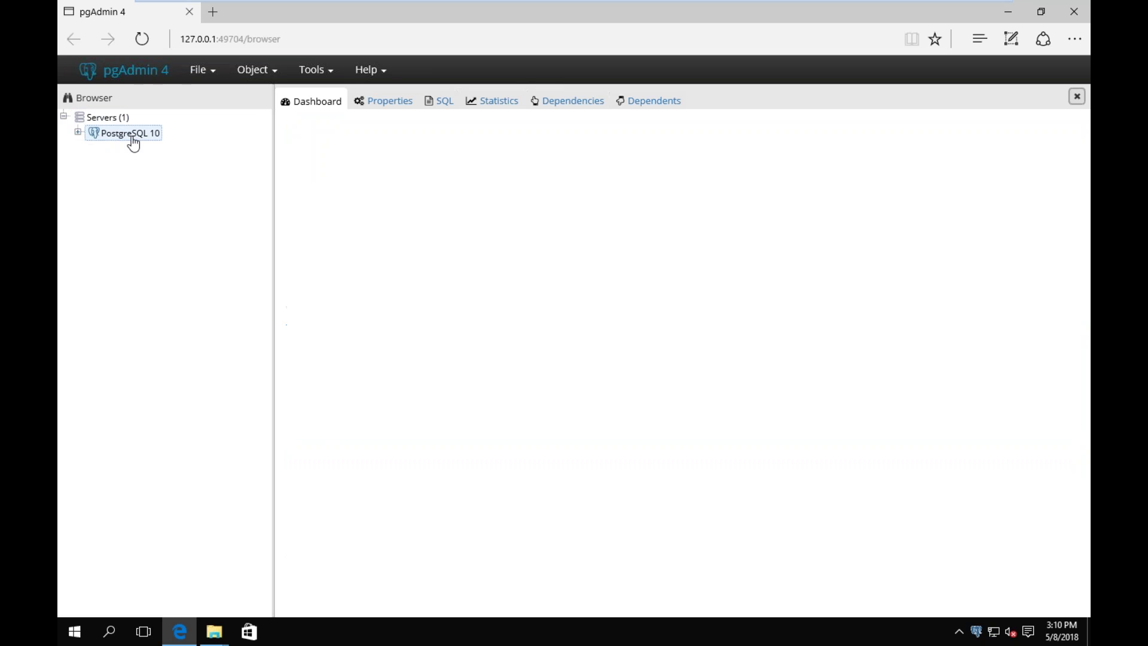
left_click(78, 133)
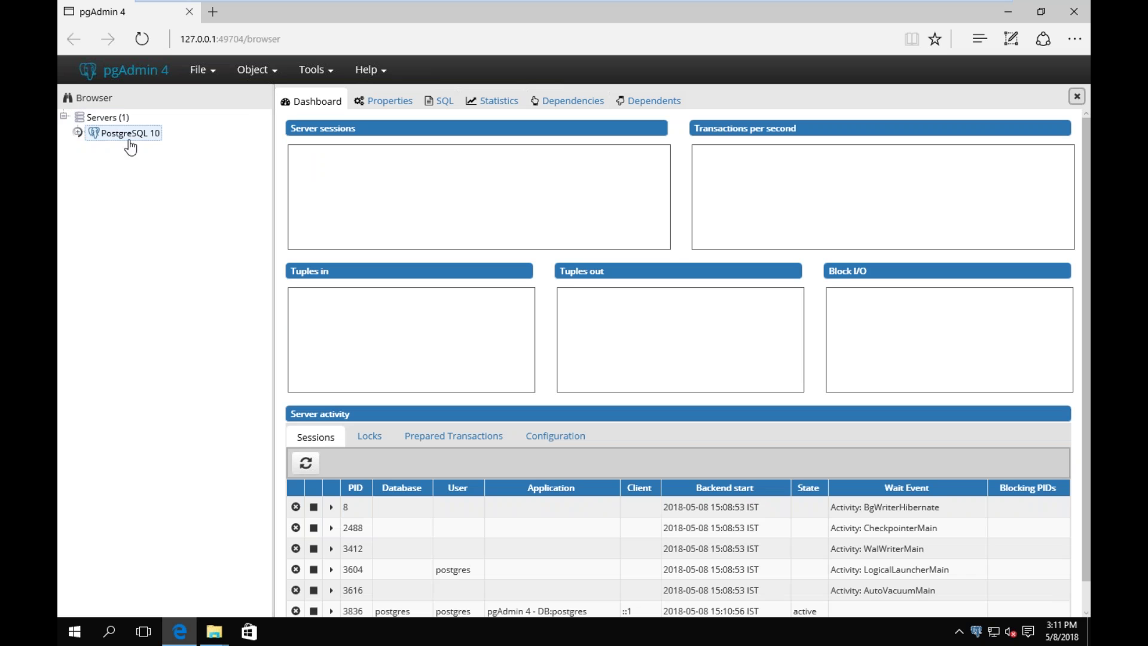
left_click(127, 150)
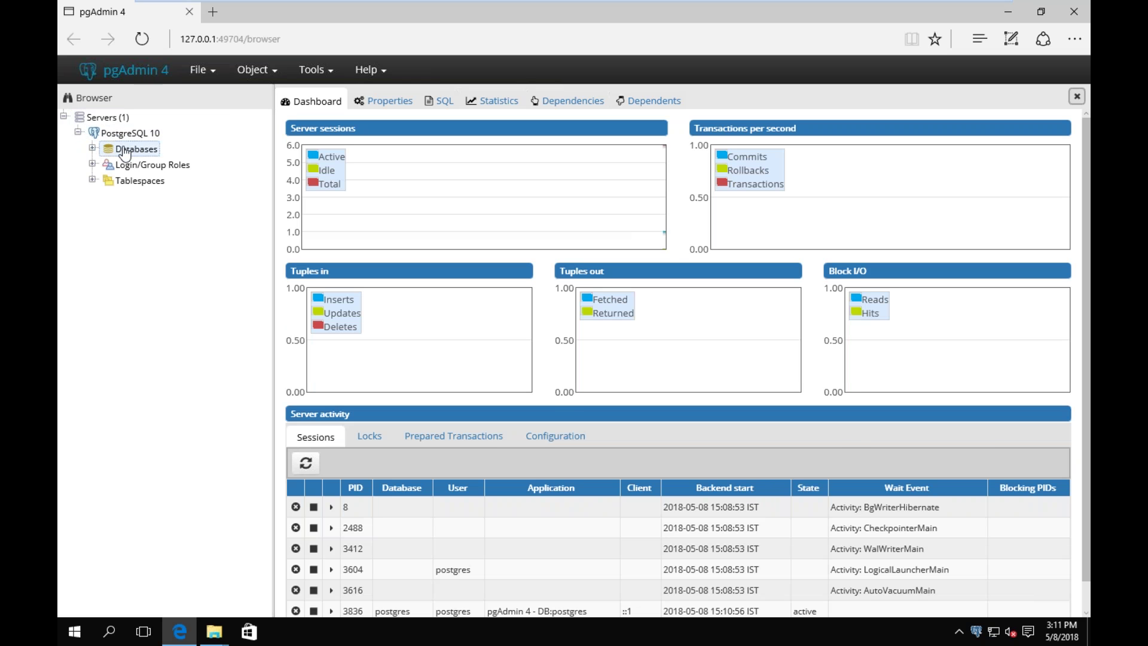
left_click(92, 148)
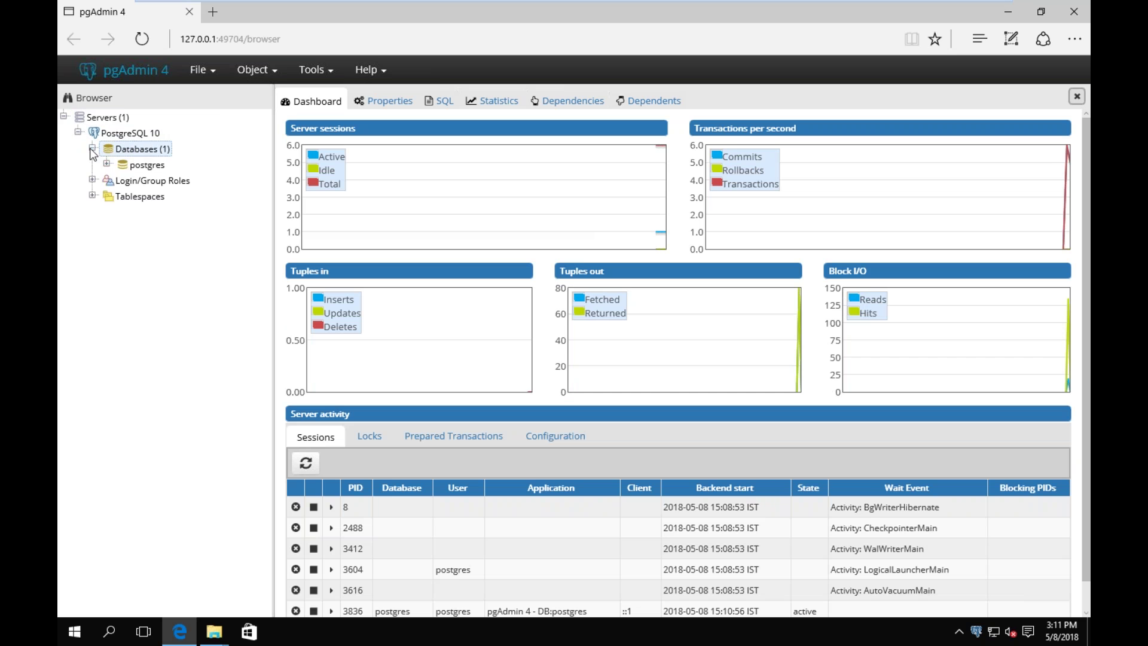
left_click(147, 166)
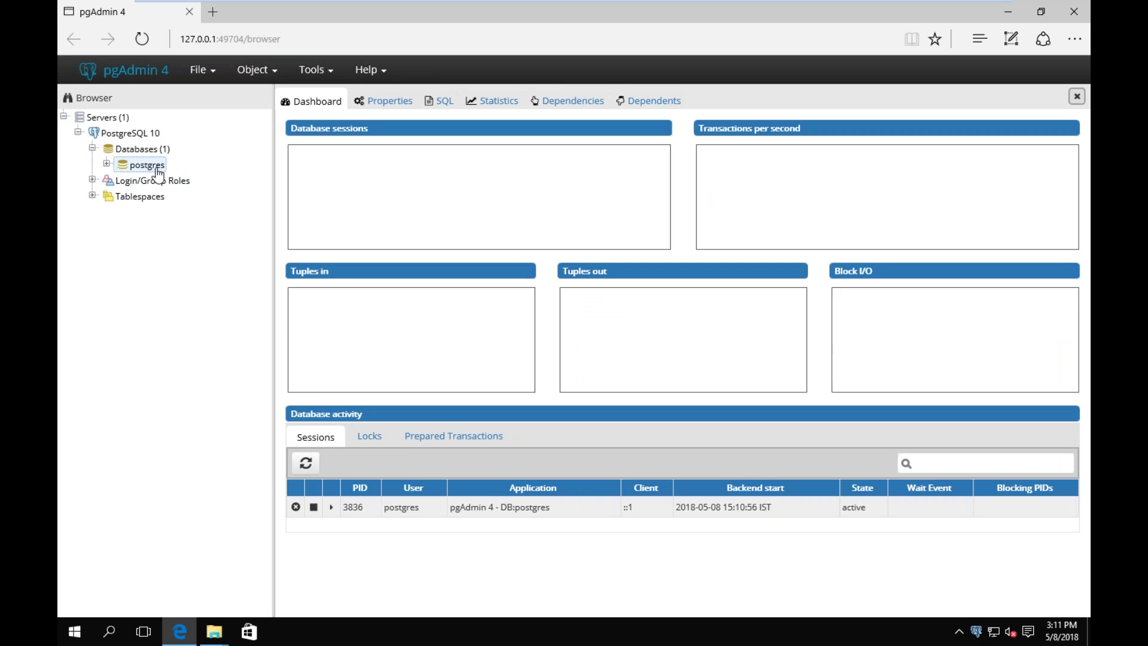
left_click(107, 165)
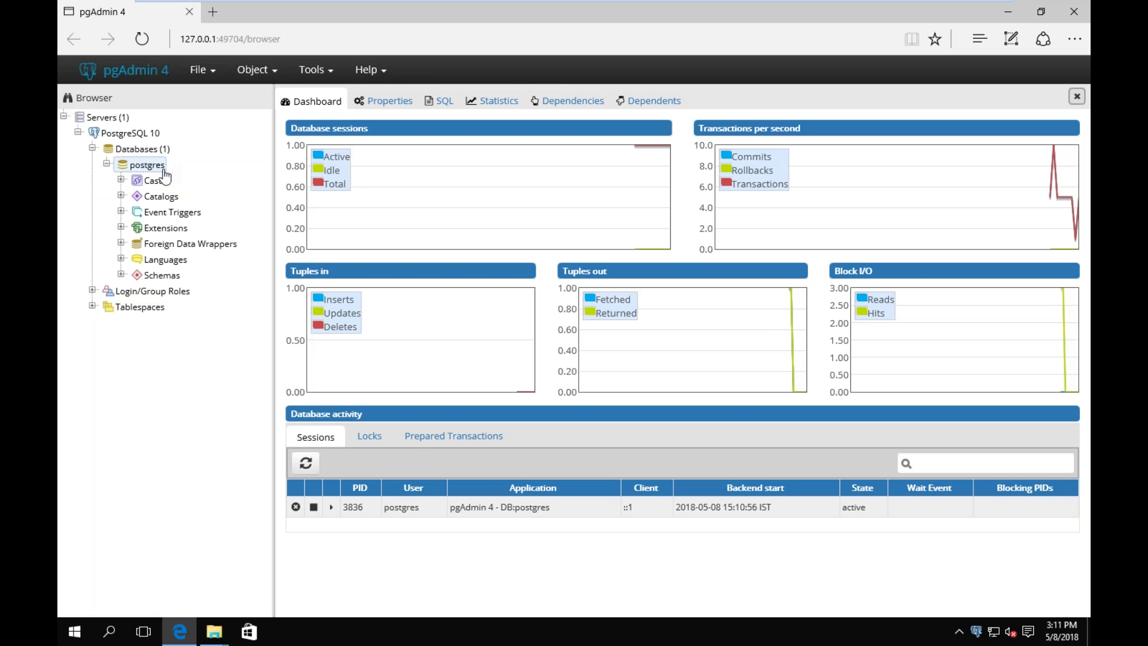
Expand Schemas and the public schema under postgres, selecting its Tables group.
left_click(162, 280)
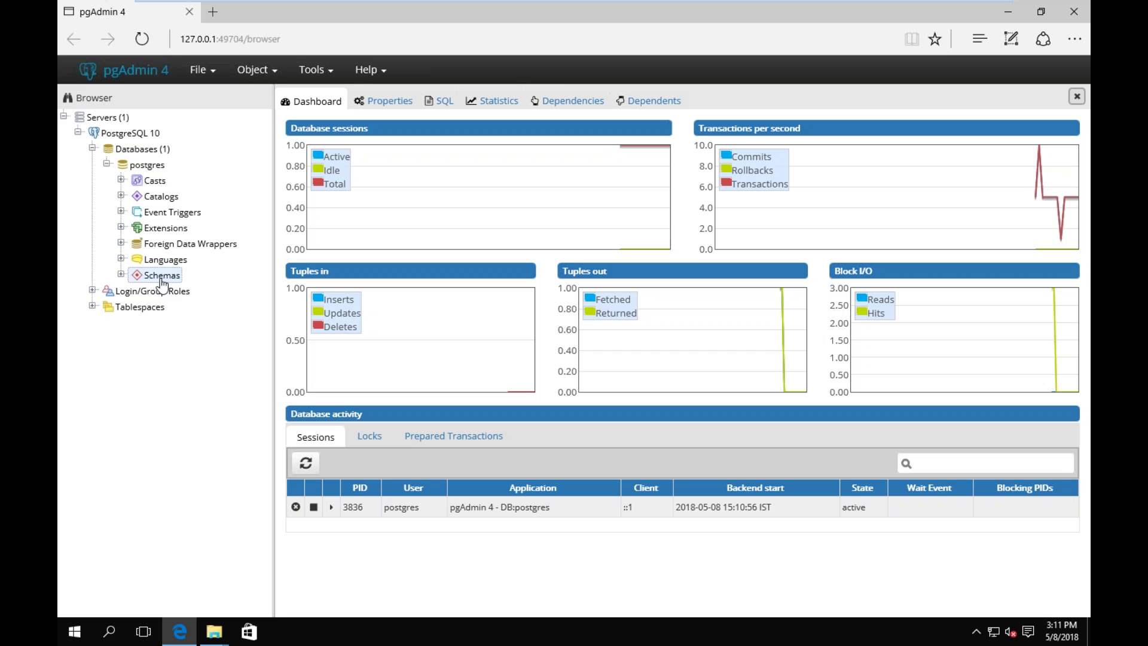
left_click(122, 275)
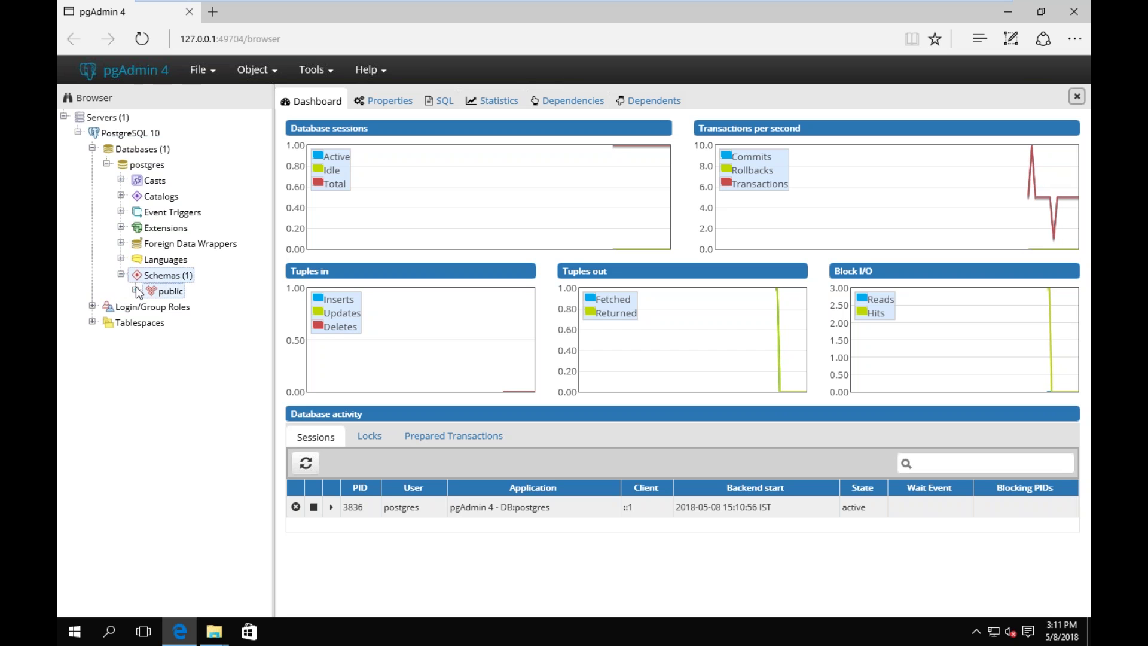
left_click(136, 291)
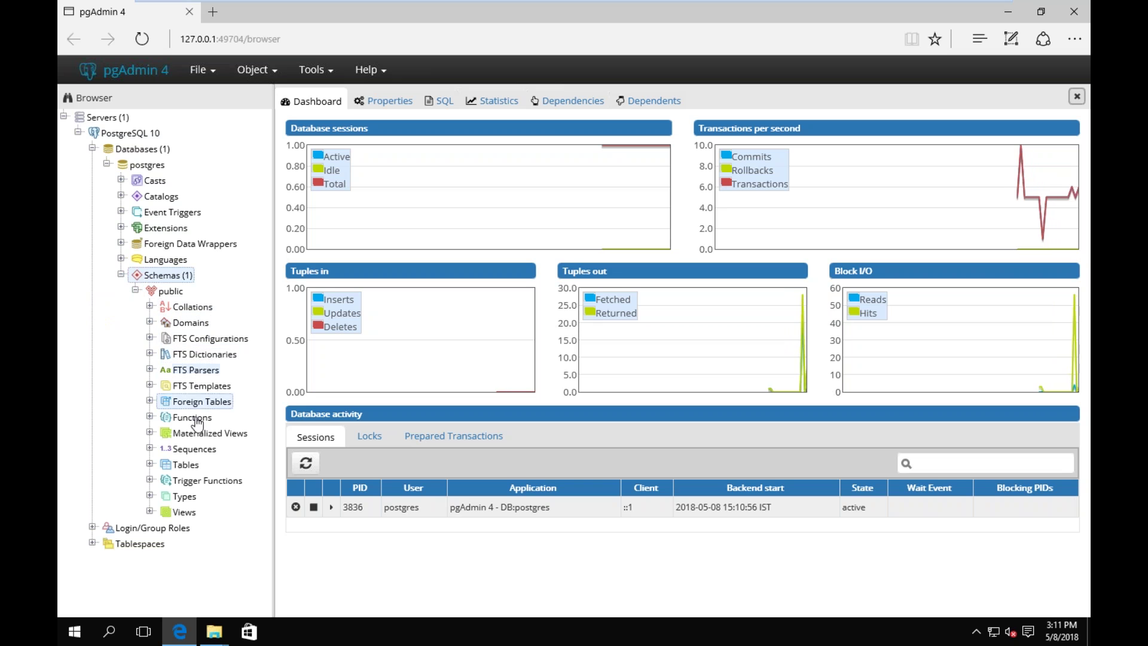
left_click(184, 465)
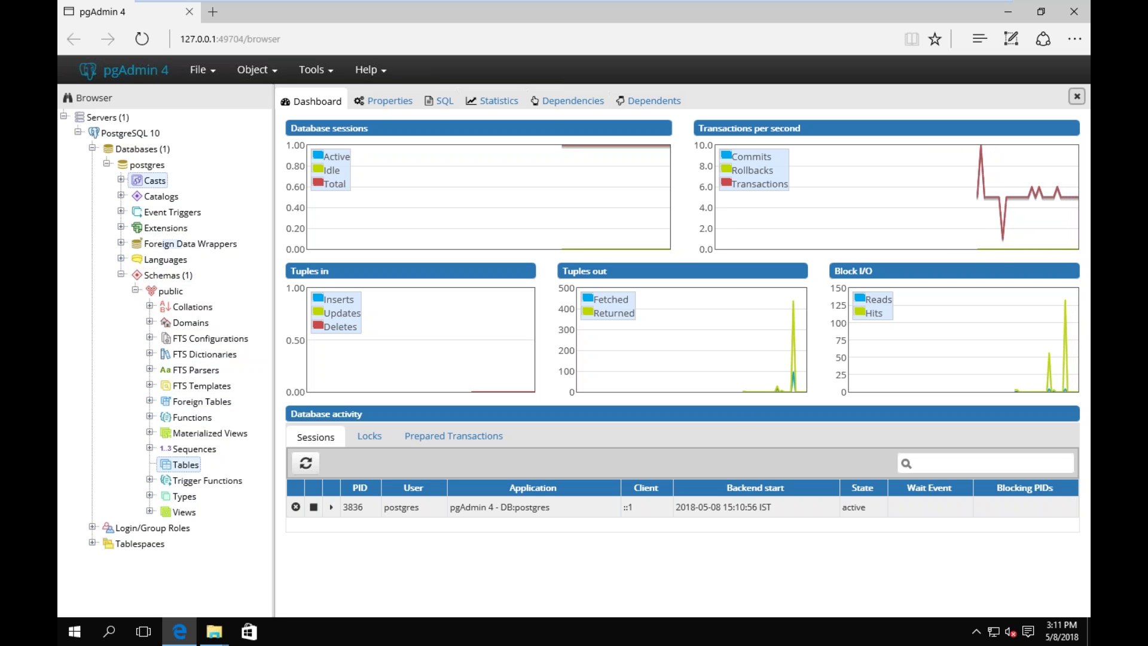
Bring up and dismiss the postgres database's context menu, then open the Tools menu.
right_click(159, 171)
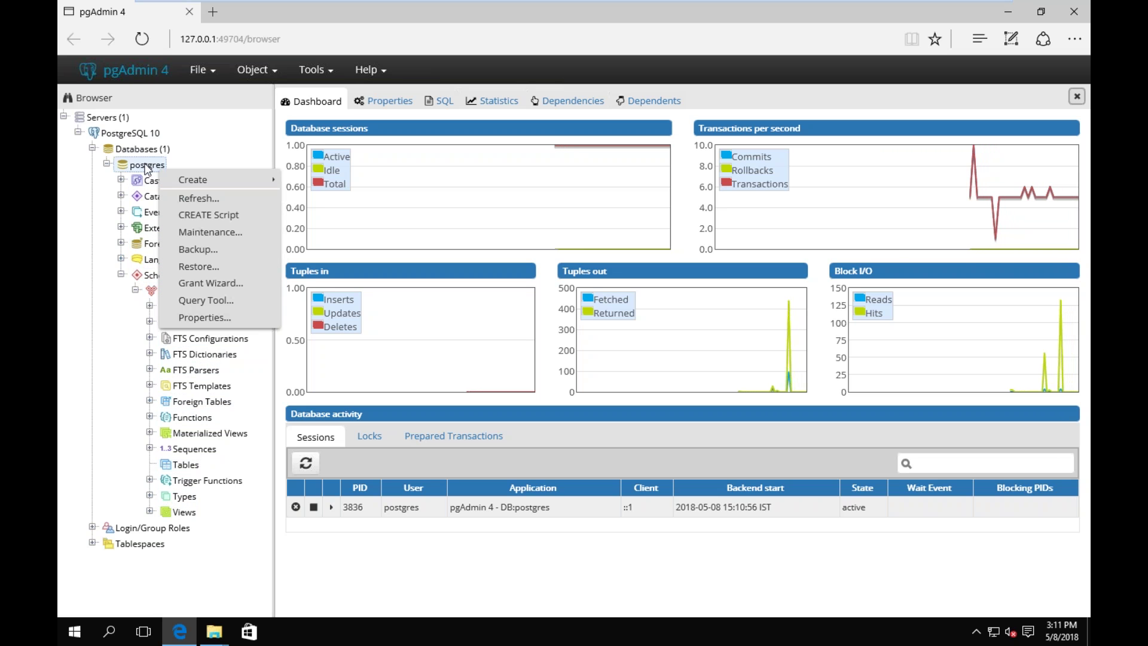
left_click(148, 171)
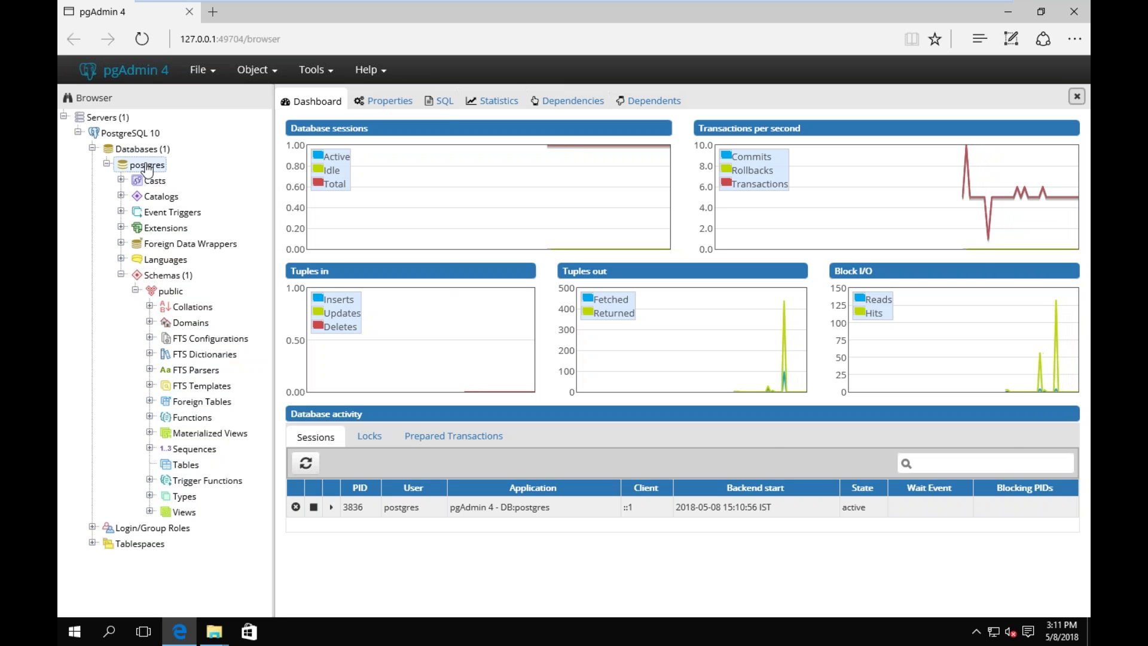
left_click(331, 70)
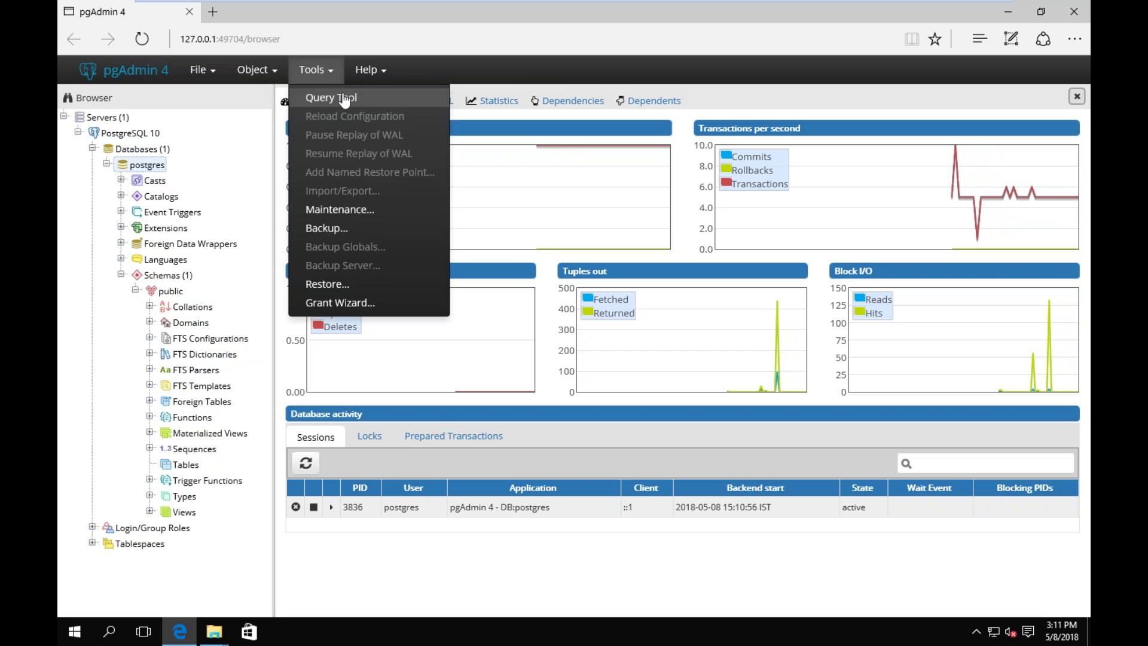
right_click(179, 464)
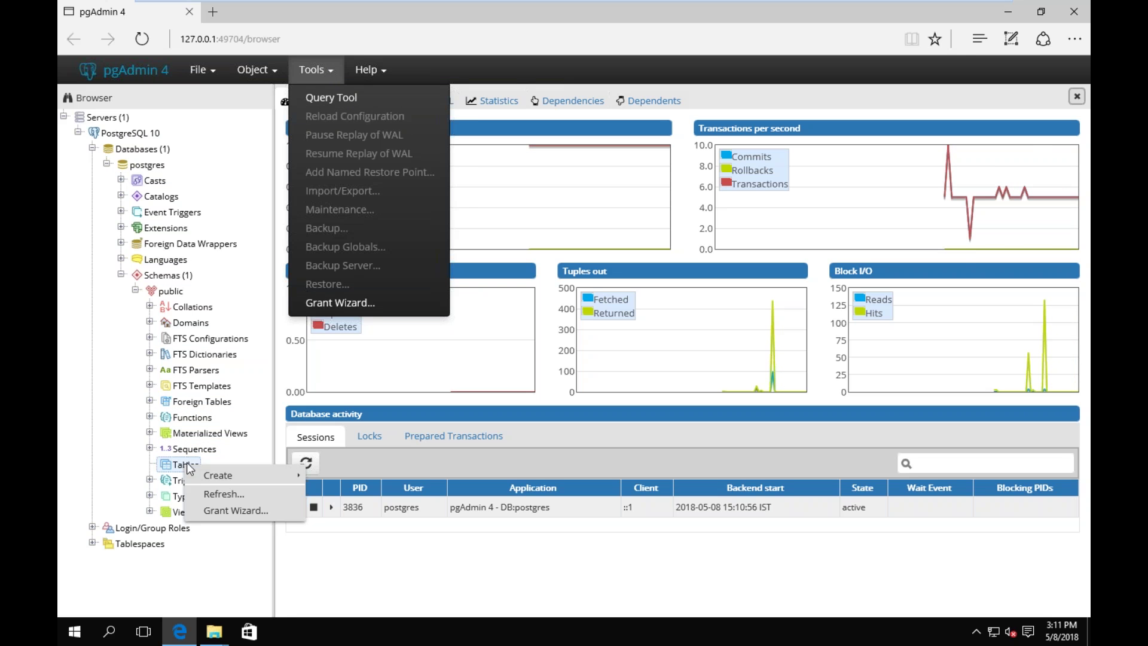
mouse_move(225, 476)
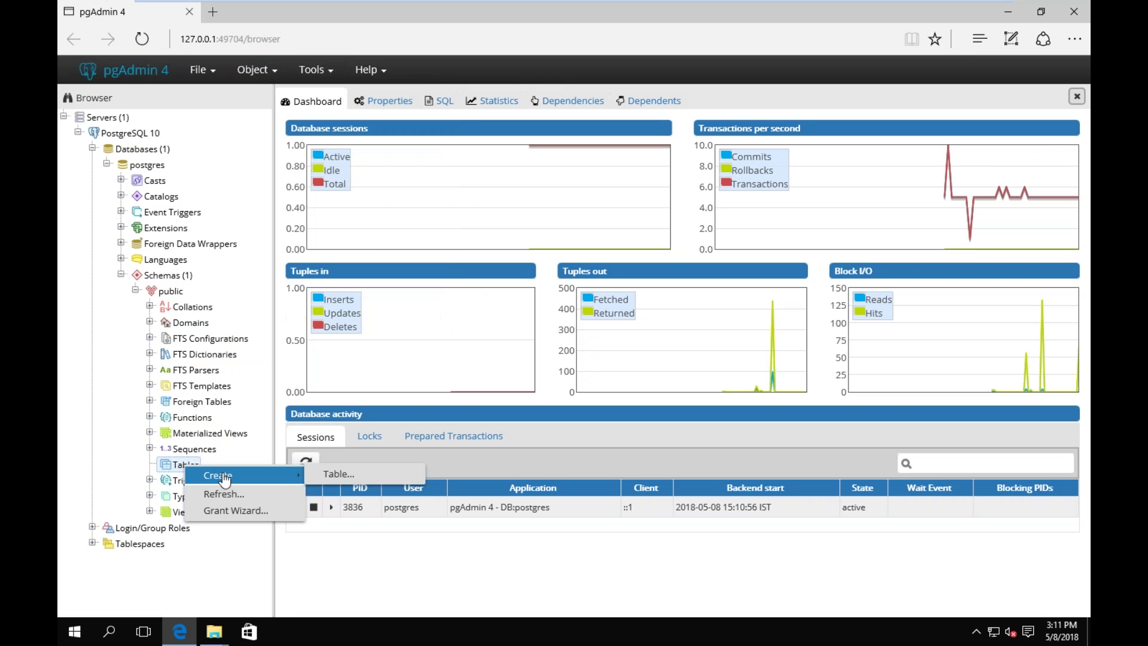
left_click(335, 475)
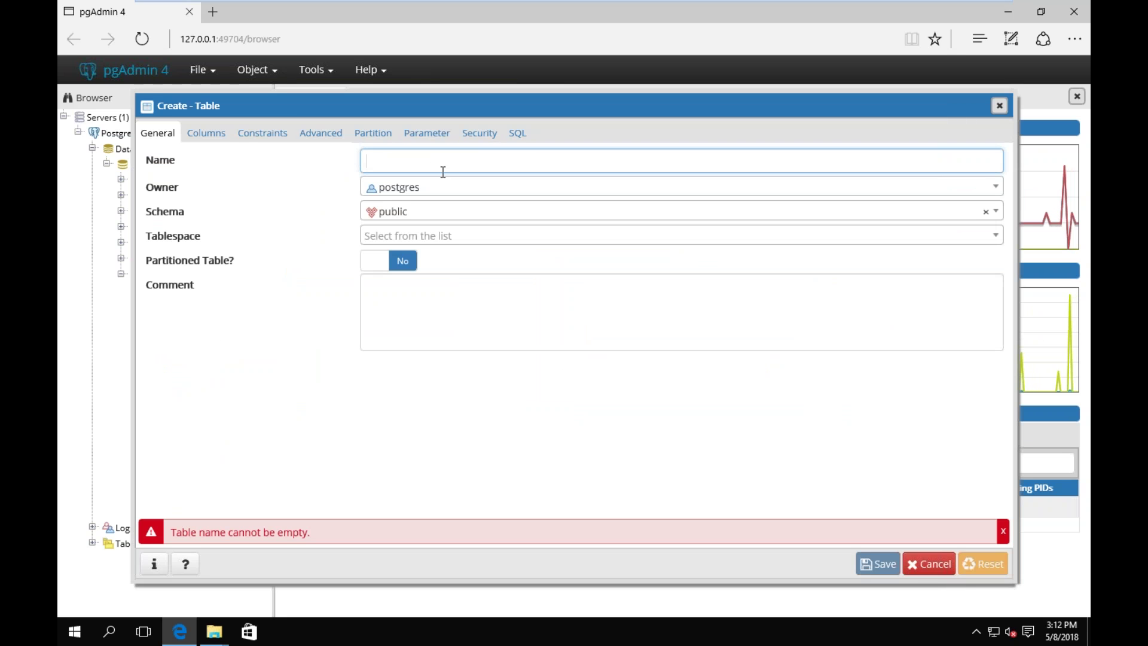
left_click(208, 133)
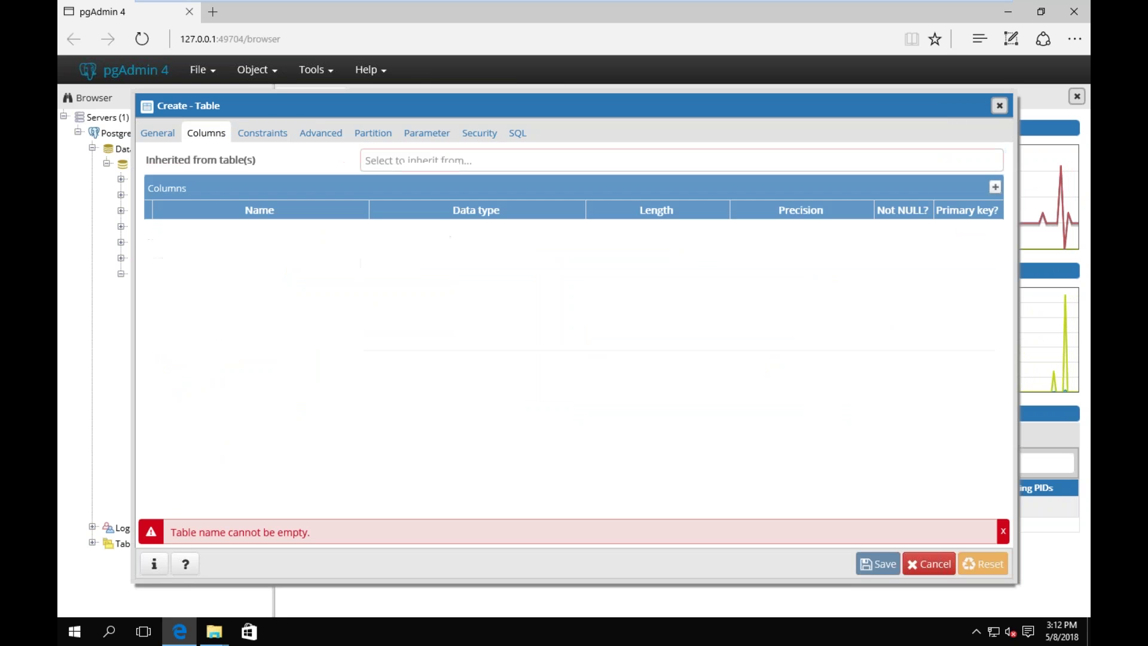
left_click(263, 134)
left_click(212, 139)
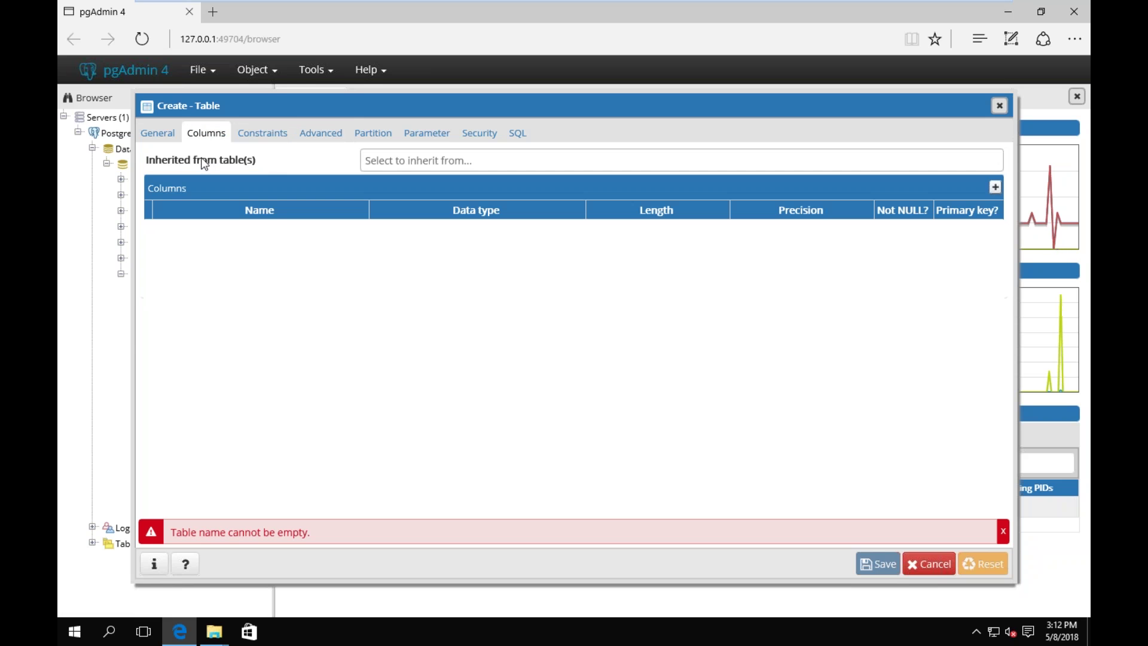
left_click(159, 133)
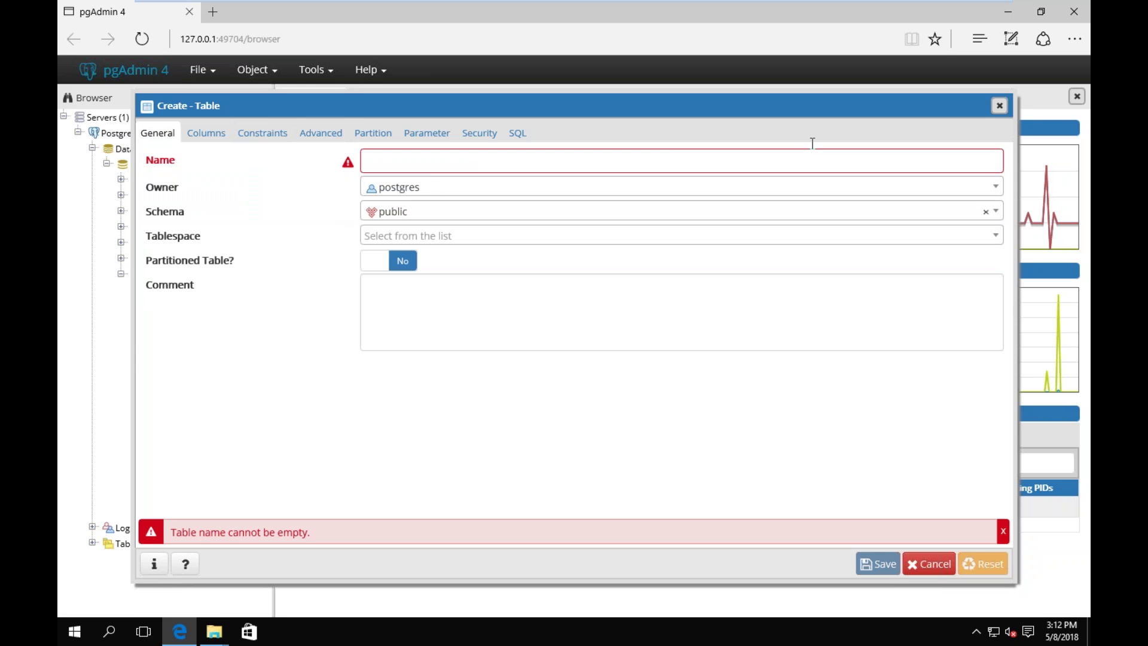
key("Escape")
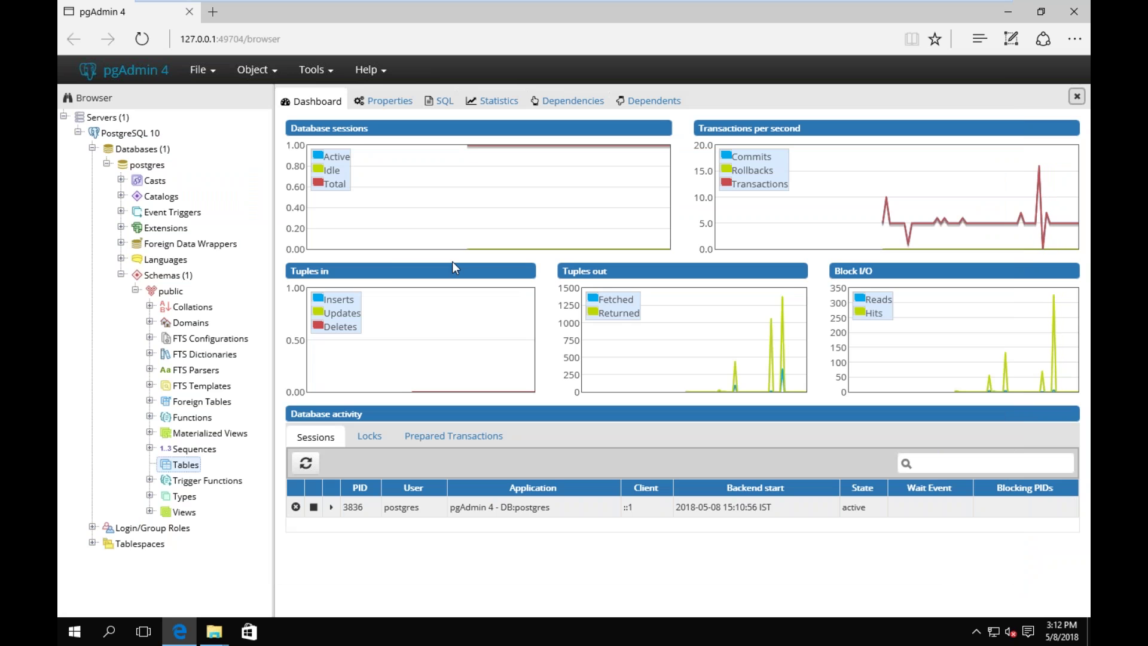
Open a Query Tool editor on the postgres database.
right_click(148, 165)
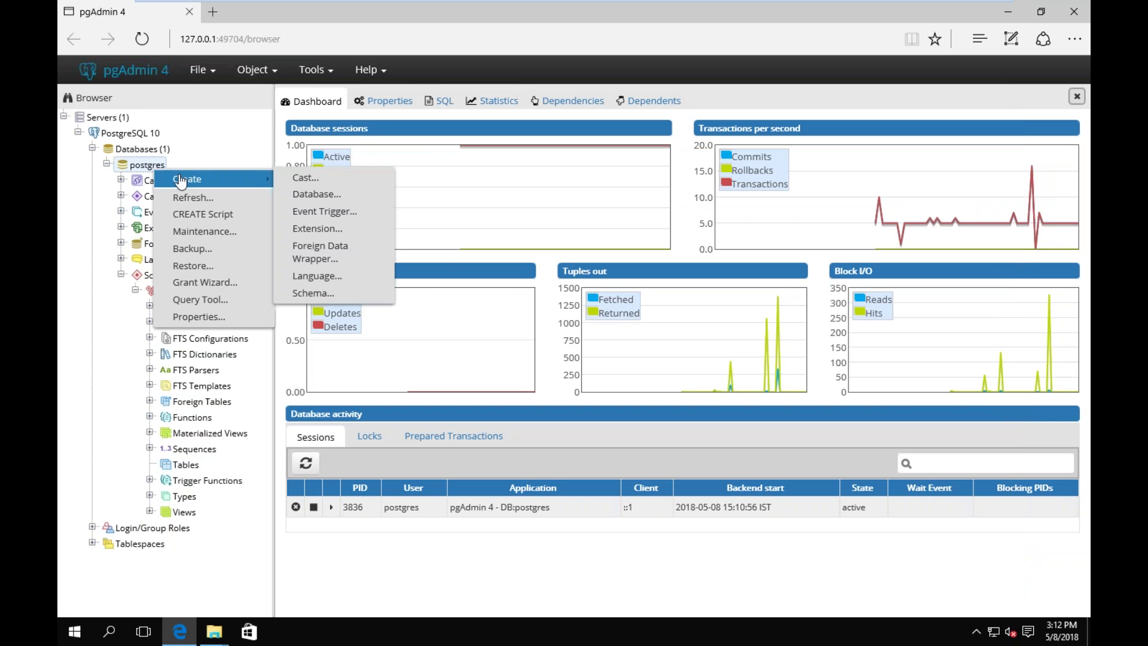
left_click(283, 72)
left_click(316, 70)
left_click(330, 93)
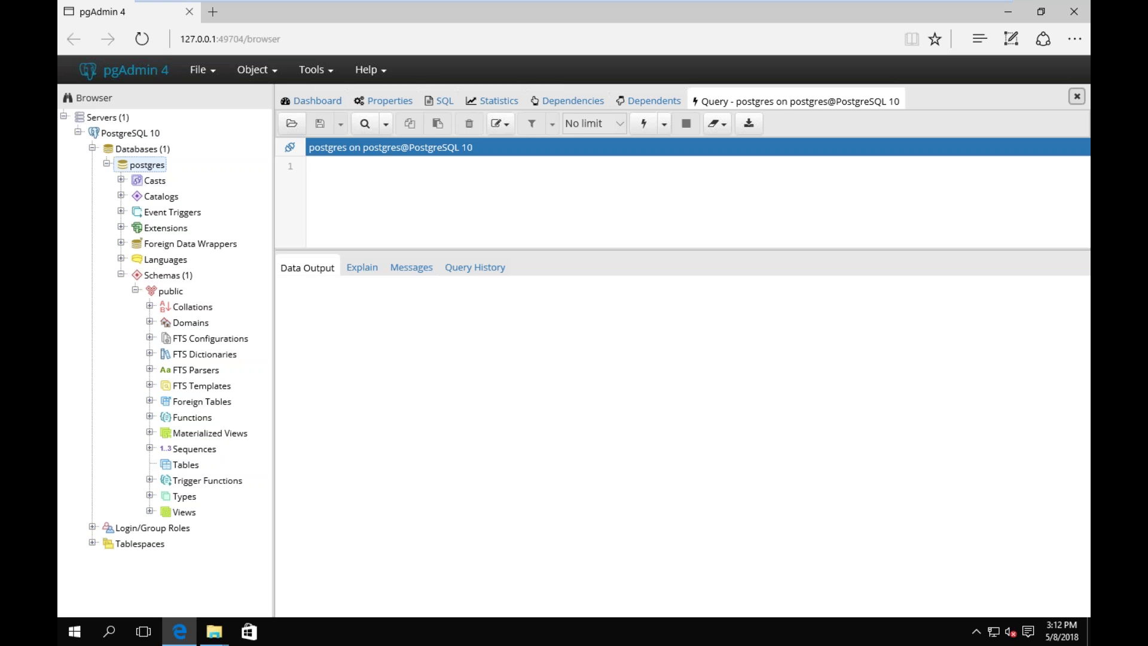
Run 'create table emps(empid int,ename varchar(40),salary int);' and start a new editor line.
type("create table emps(empi")
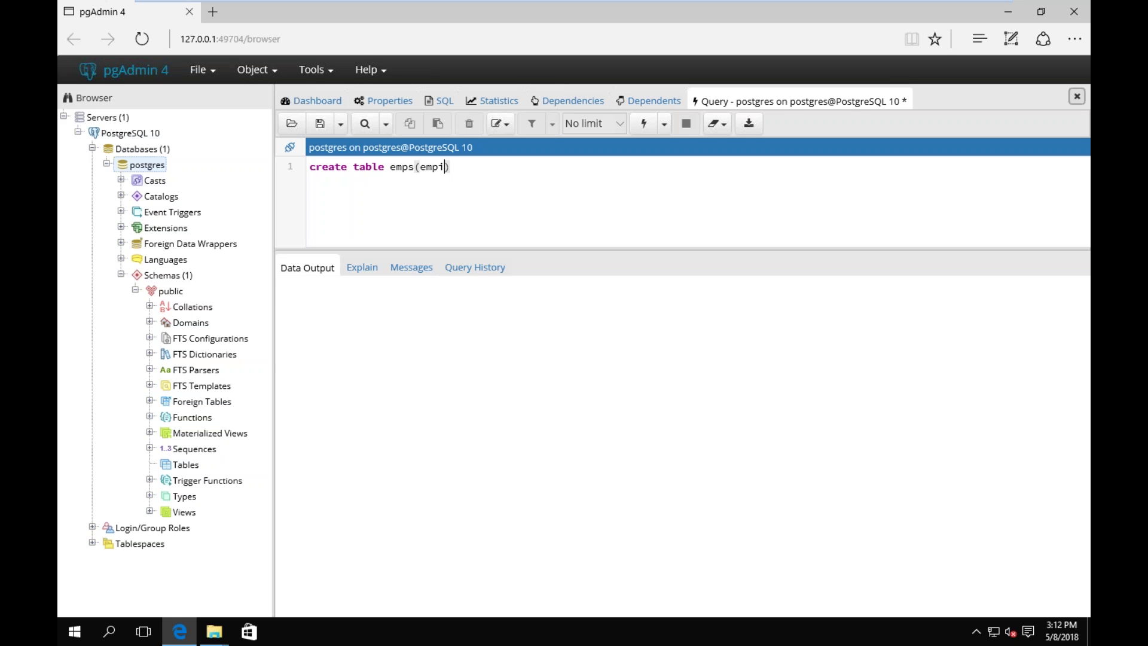
type("d in")
key("BackSpace")
type(",ename varchar(40)")
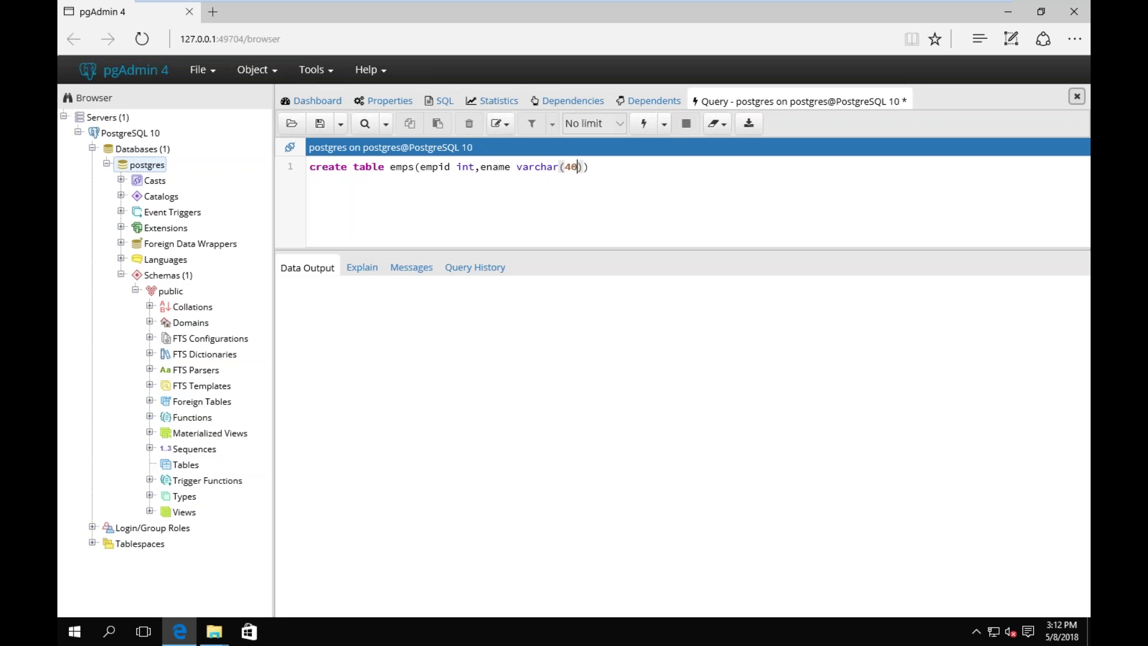
type(",salary int);")
left_click_drag(345, 194, 305, 175)
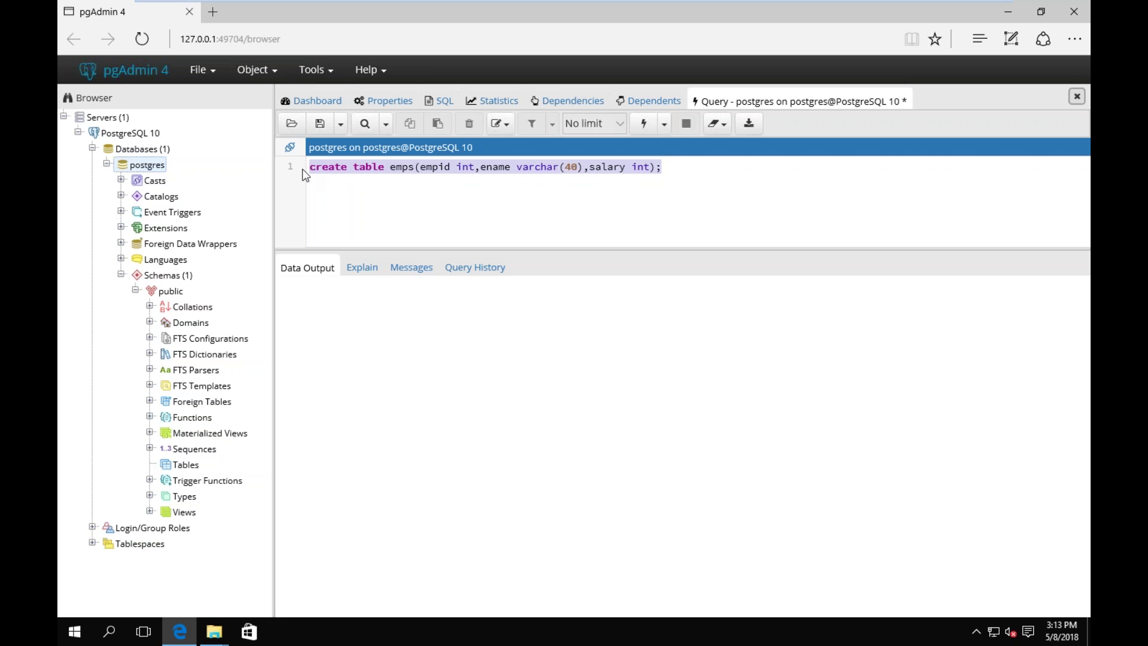
left_click(646, 126)
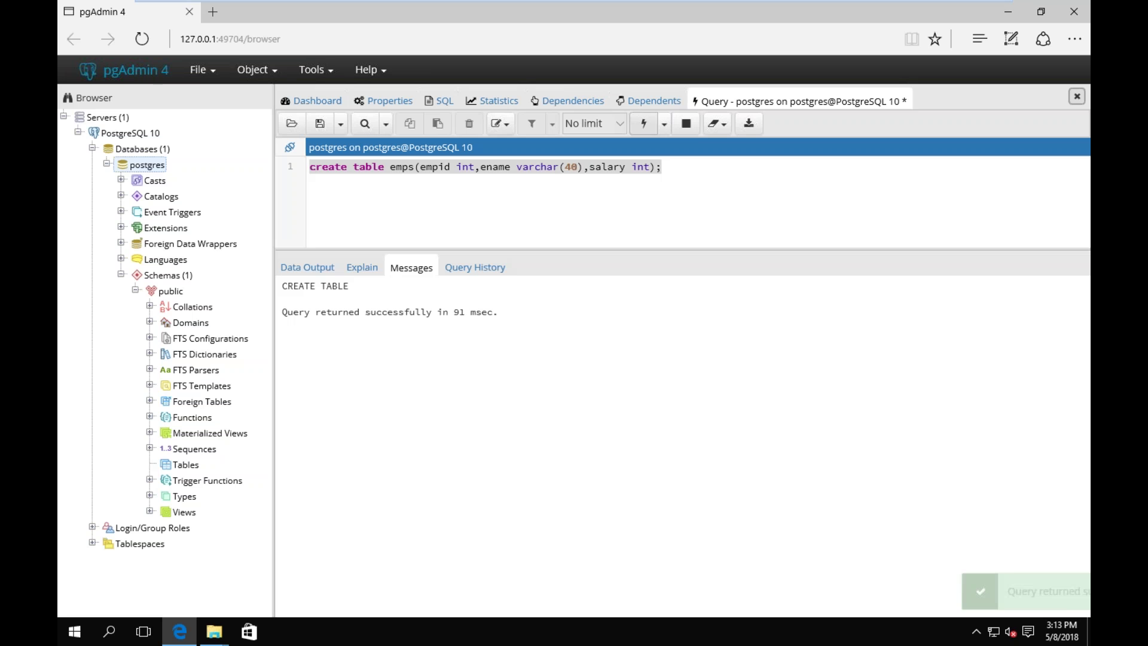
left_click(687, 189)
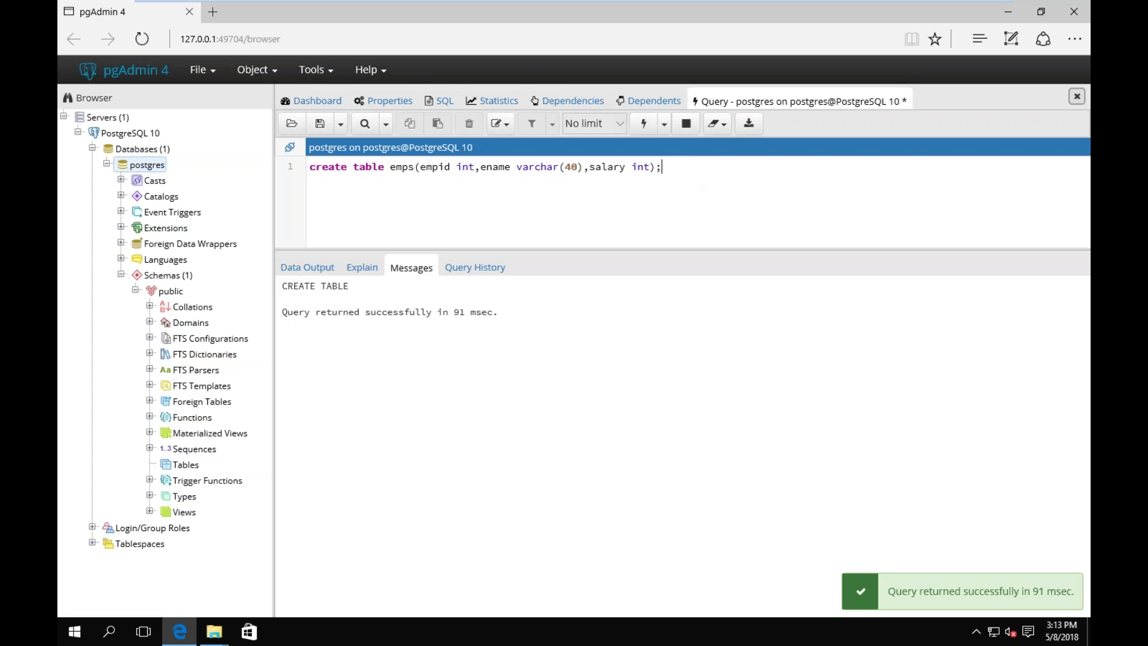
key("Return")
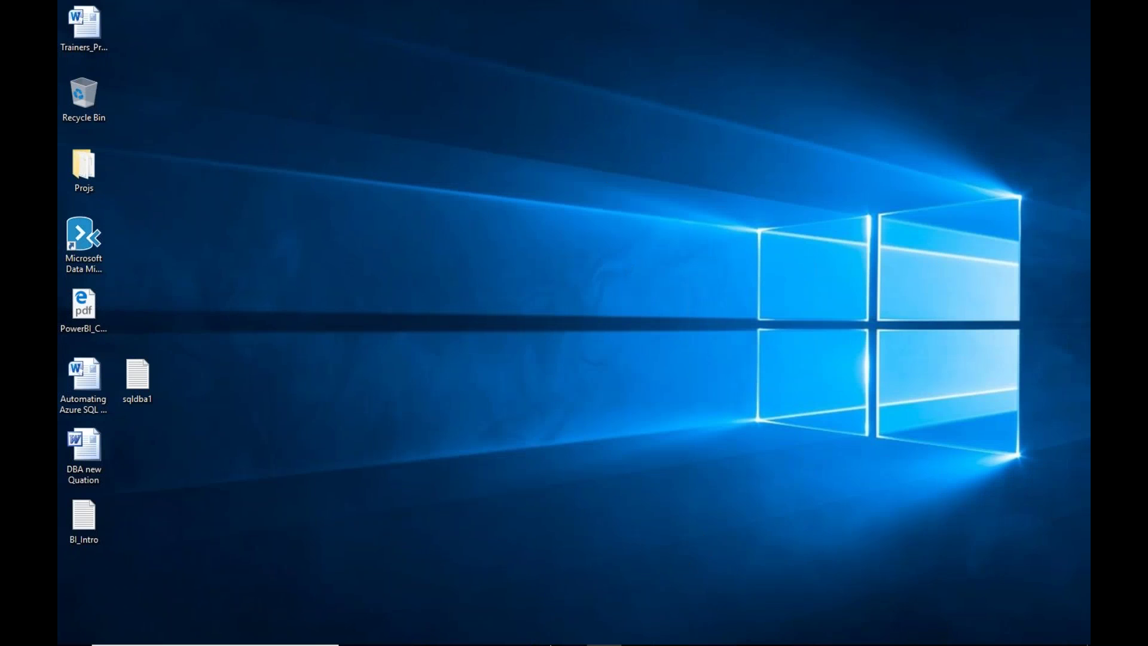
Bring up the Exploring databases presentation and start the slide show from the Agenda slide.
mouse_move(616, 643)
mouse_move(565, 637)
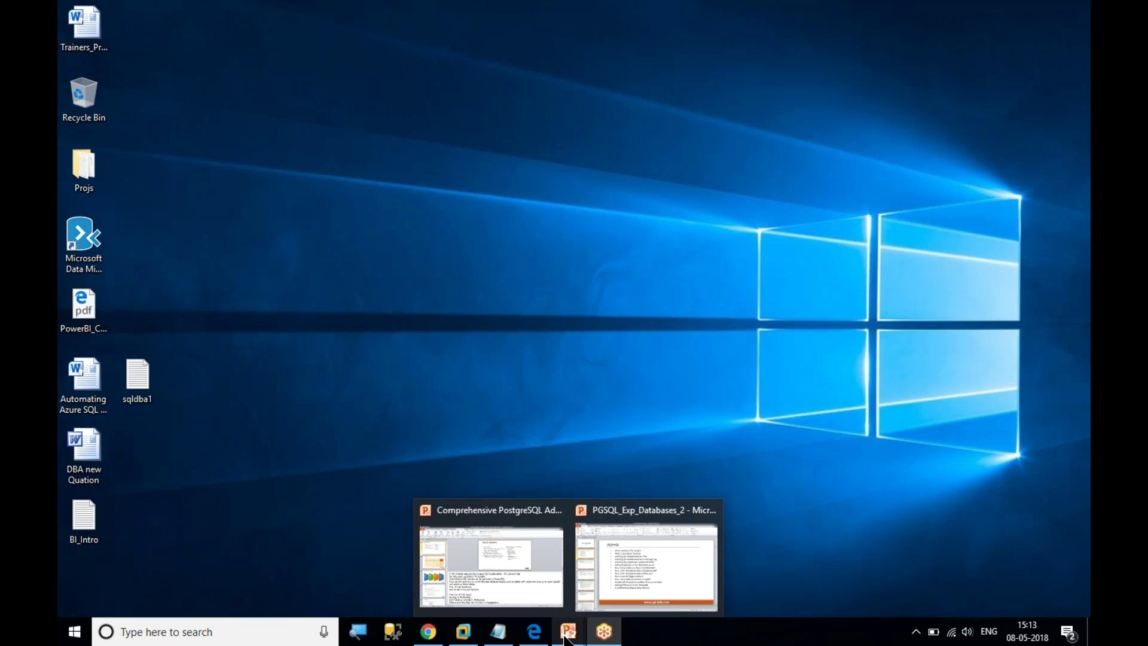
mouse_move(465, 637)
left_click(617, 566)
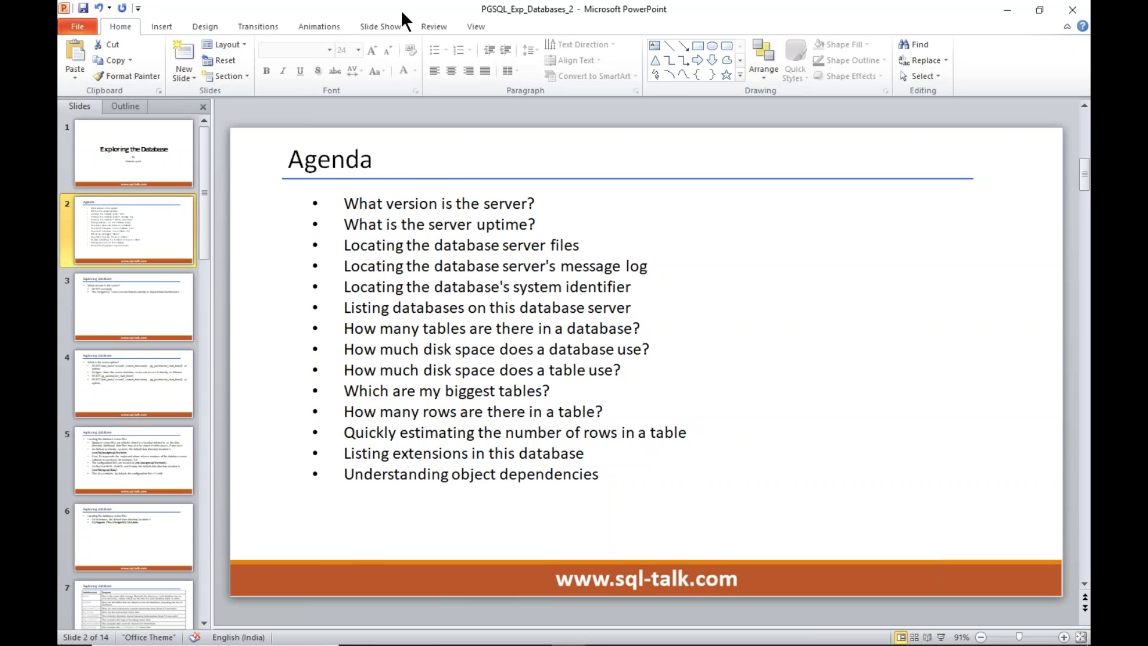
left_click(394, 29)
left_click(133, 65)
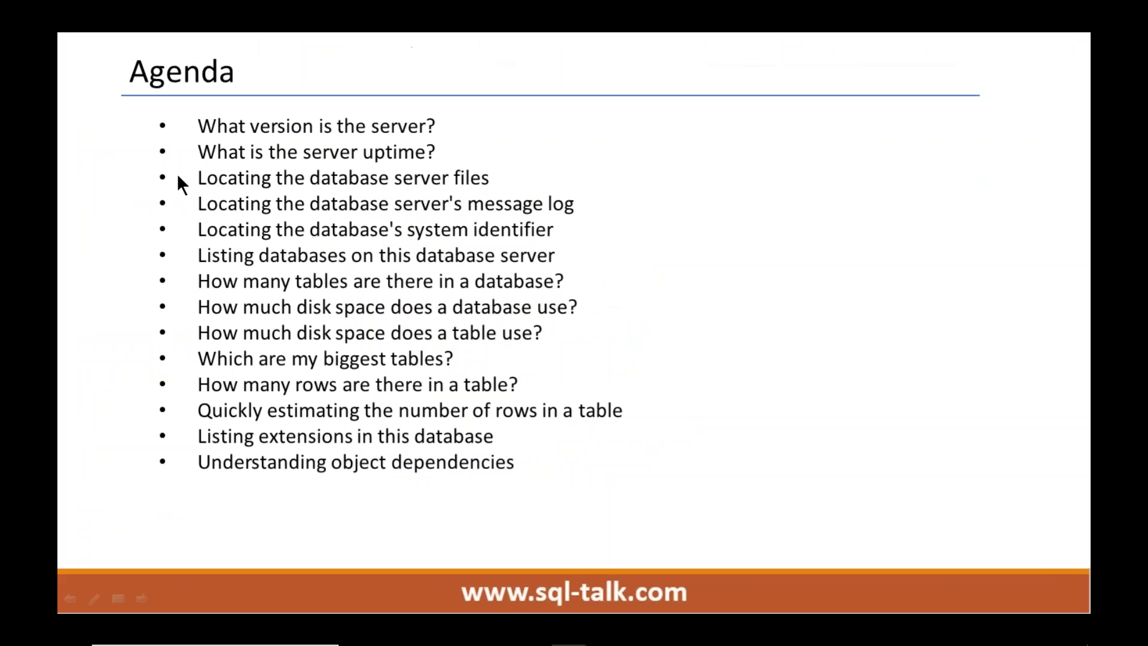
Tick the server-version question with a red pen, advance a slide, and return to pgAdmin.
left_click(99, 592)
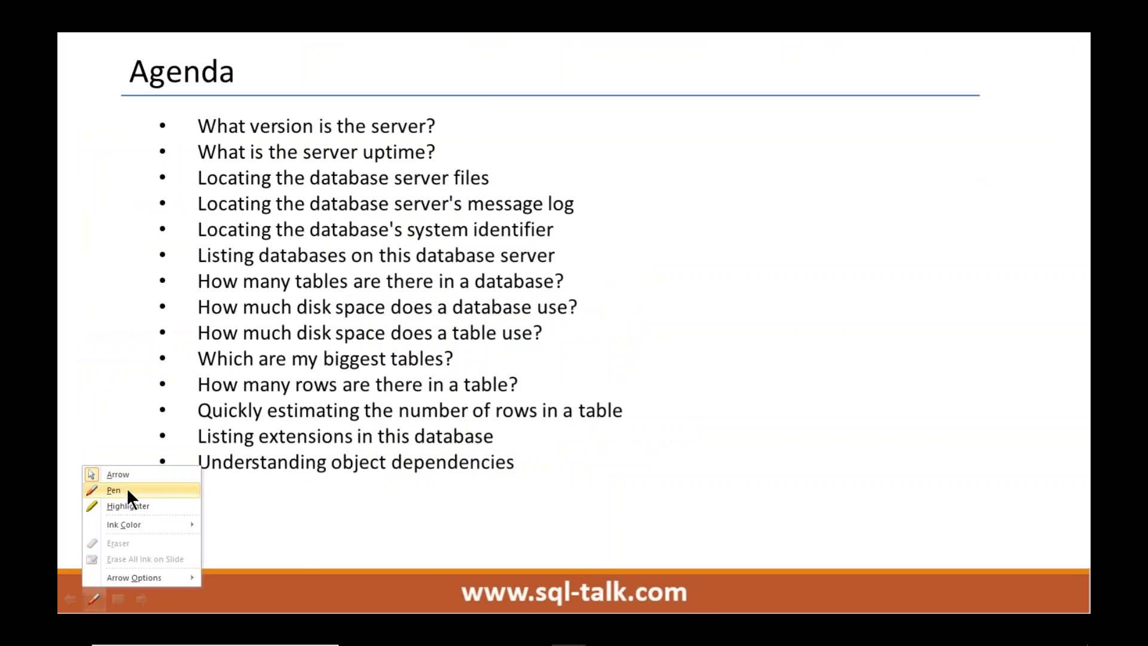
left_click(127, 487)
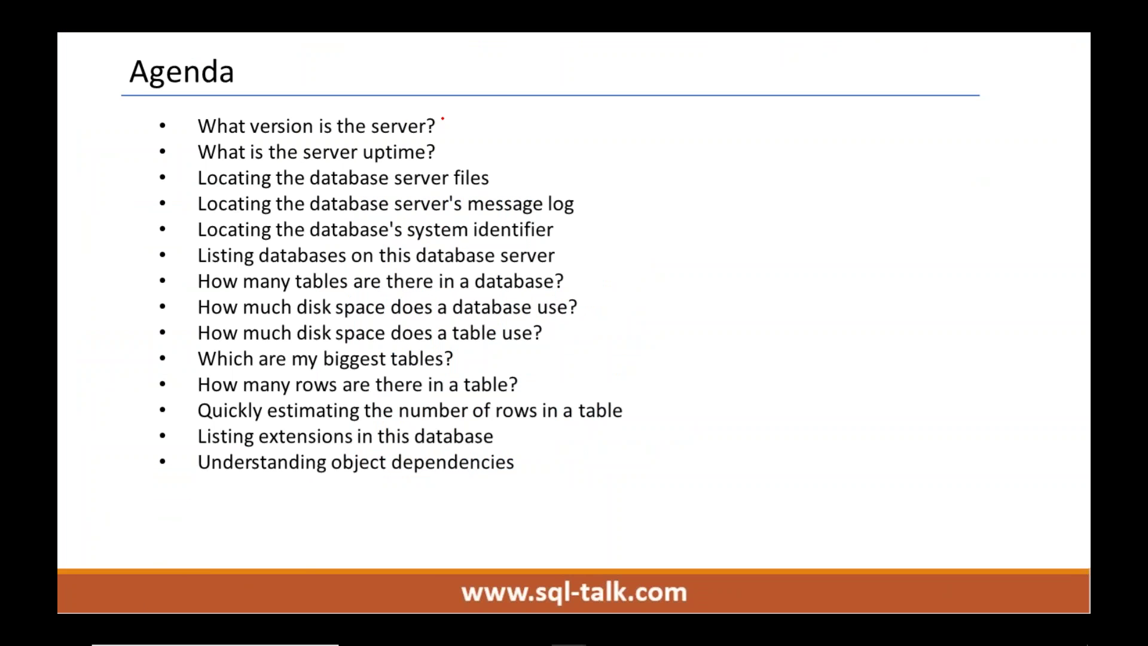
left_click_drag(443, 116, 559, 18)
key("alt+Tab")
key("alt+Tab")
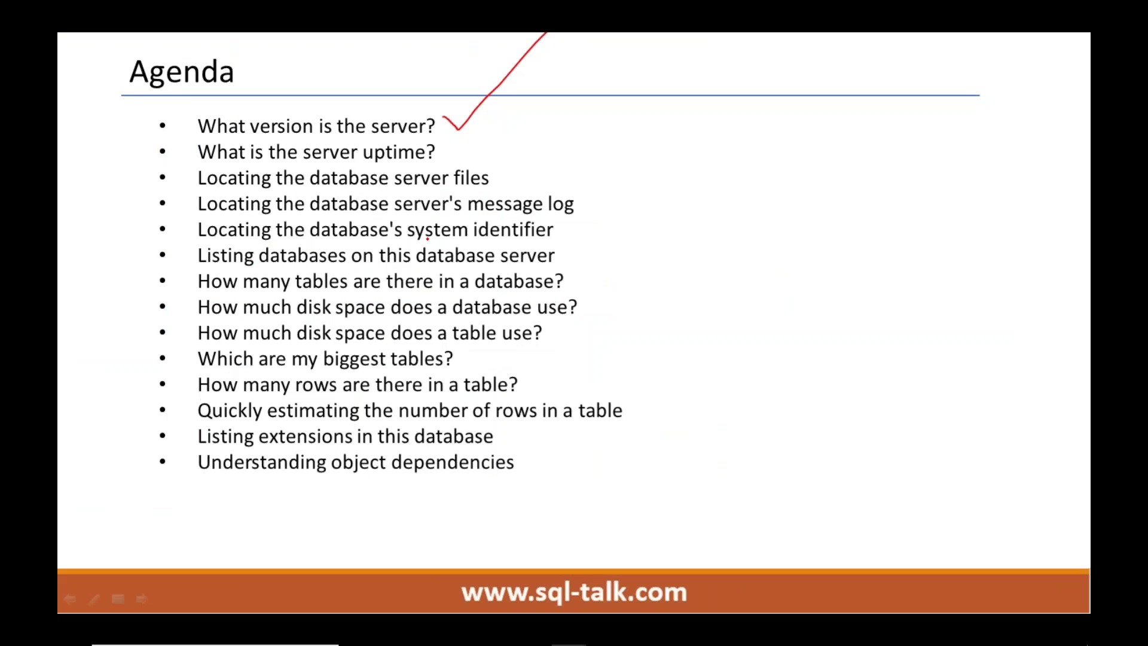
key("Right")
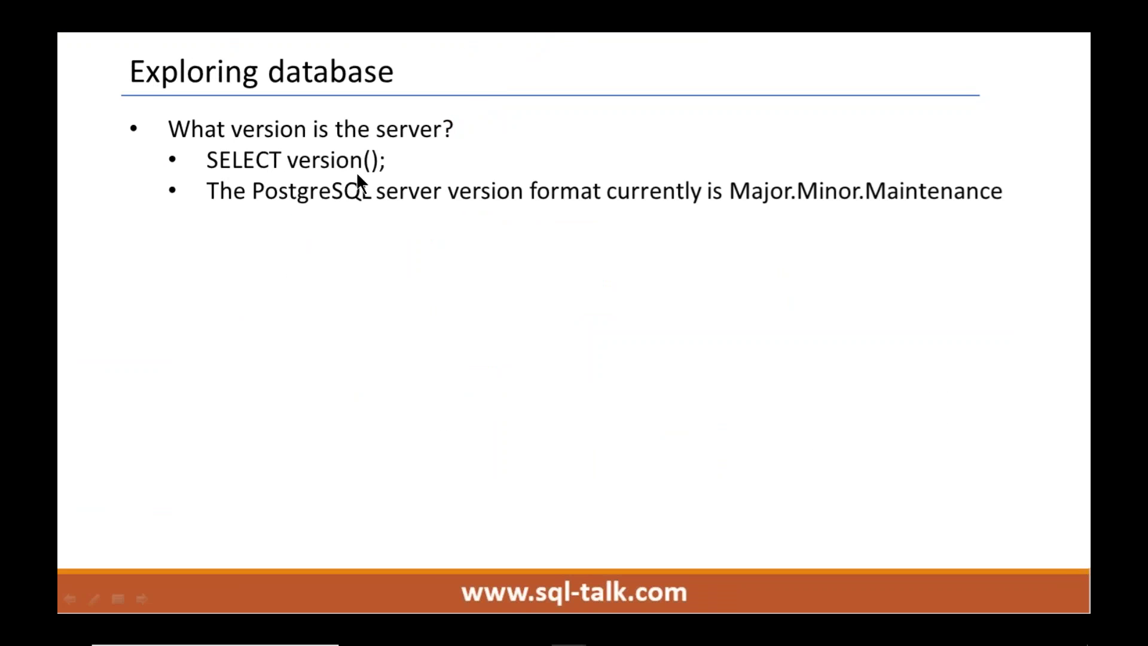
key("alt+Tab")
key("alt+Tab")
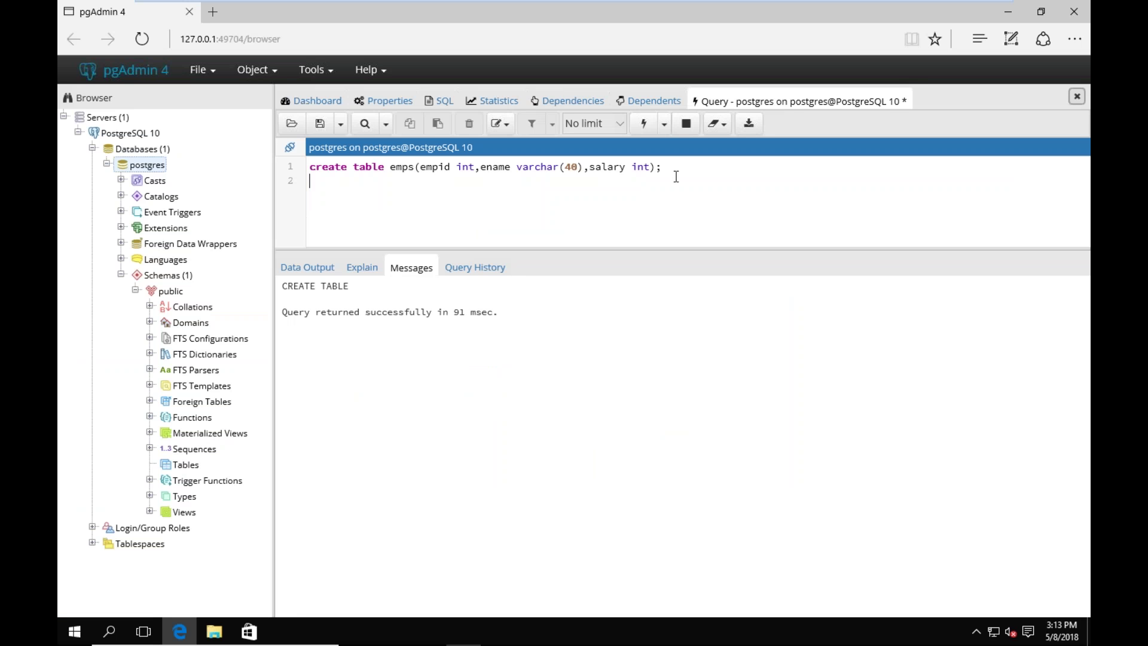
Write 'select version();' on line 2, checking the query wording against the slide.
type("select serverversion")
key("alt+Tab")
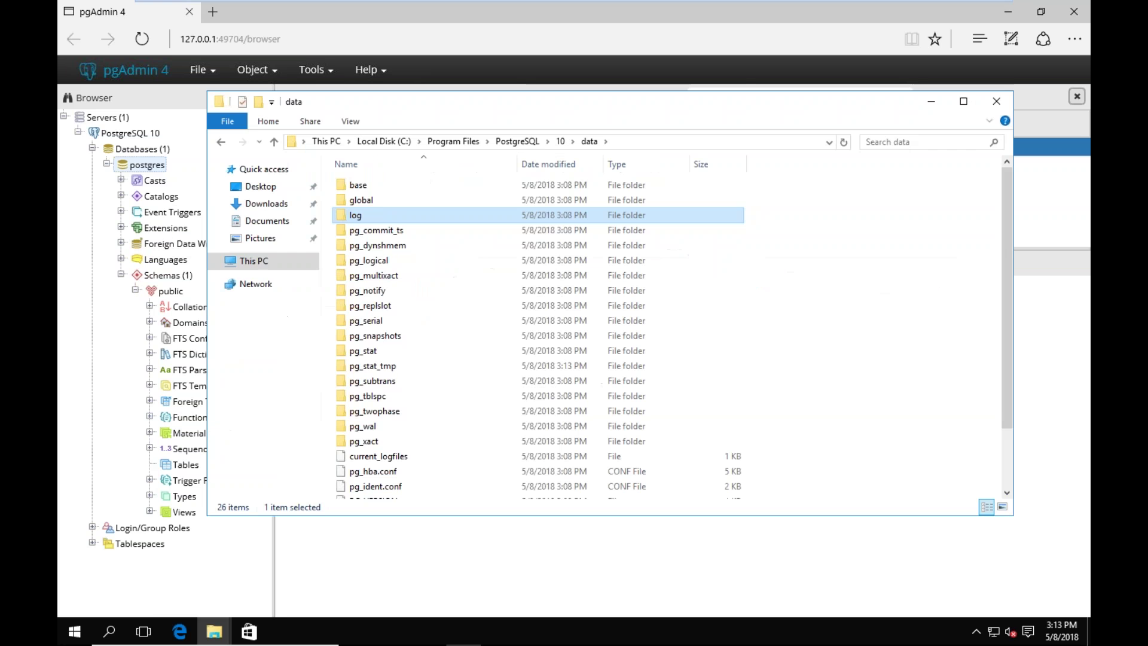
key("alt+Tab")
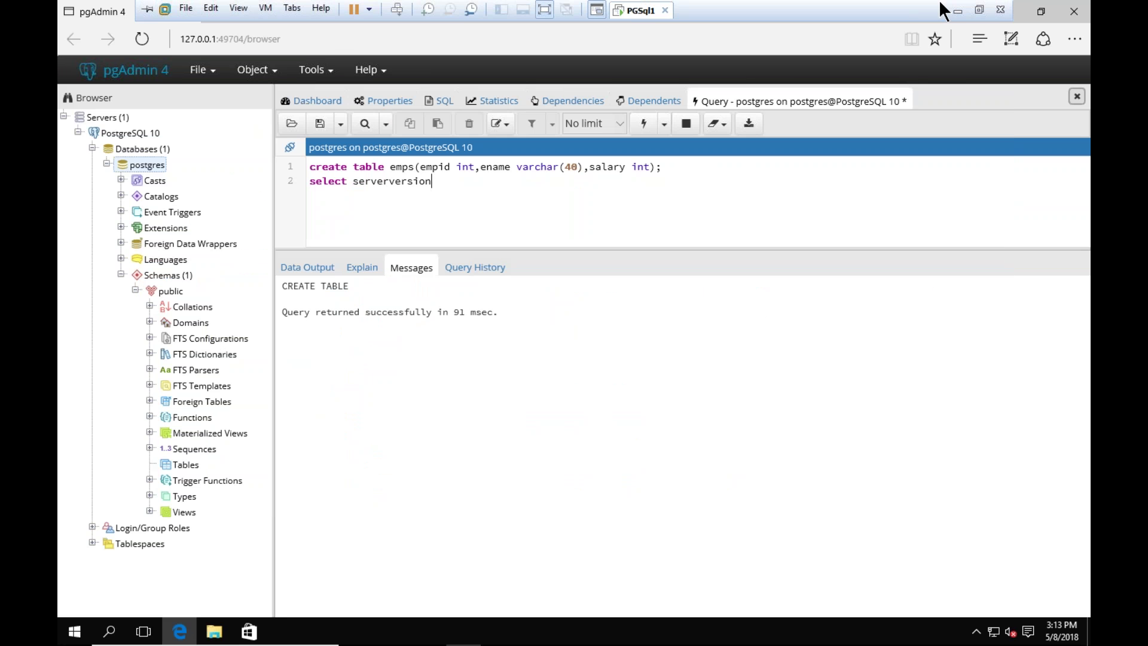
key("alt+Tab")
key("alt+Tab")
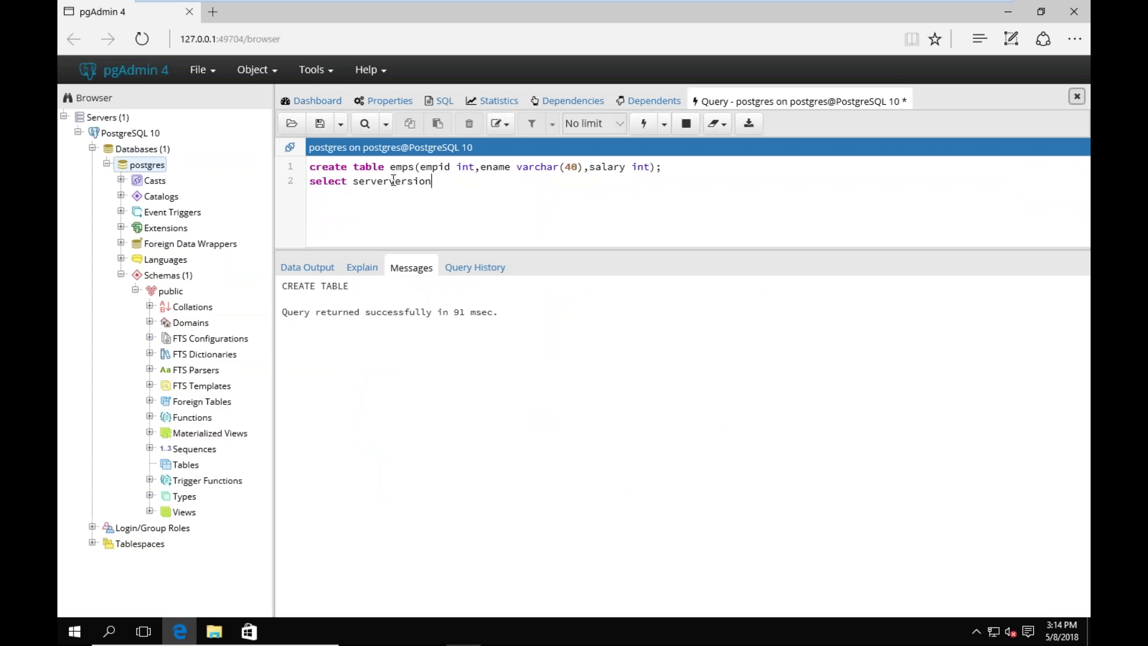
left_click(390, 181)
key("BackSpace")
key("BackSpace")
key("BackSpace")
key("BackSpace")
key("BackSpace")
key("BackSpace")
type("();")
Run the version query and widen the result column to show the full PostgreSQL 10.3 string.
left_click_drag(414, 182, 305, 181)
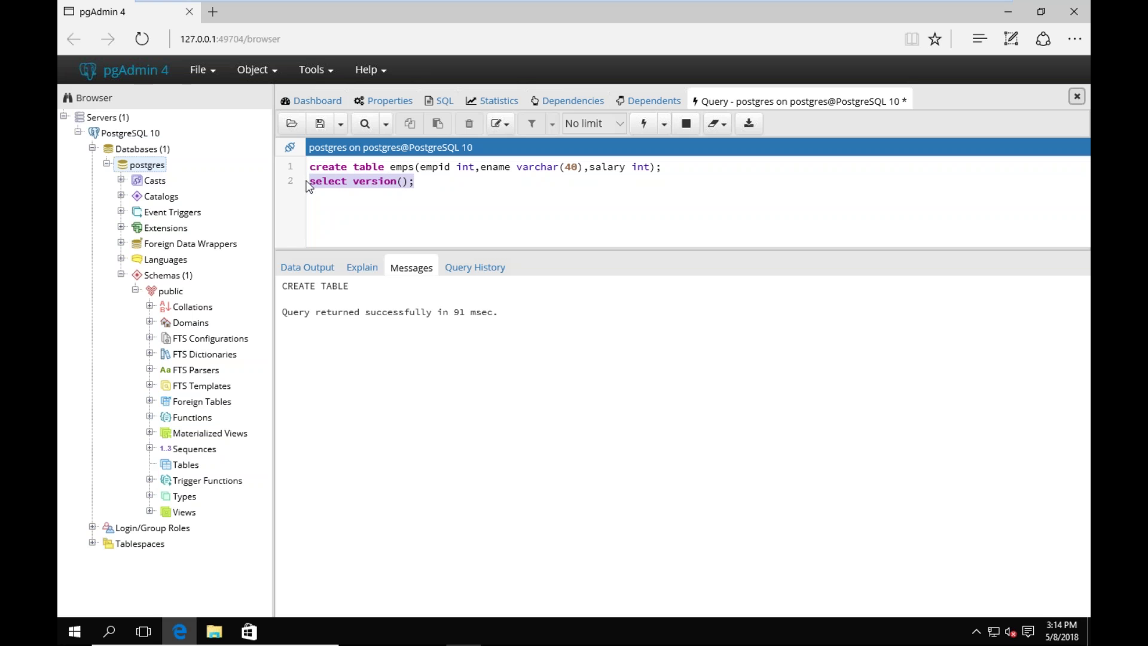
left_click(642, 123)
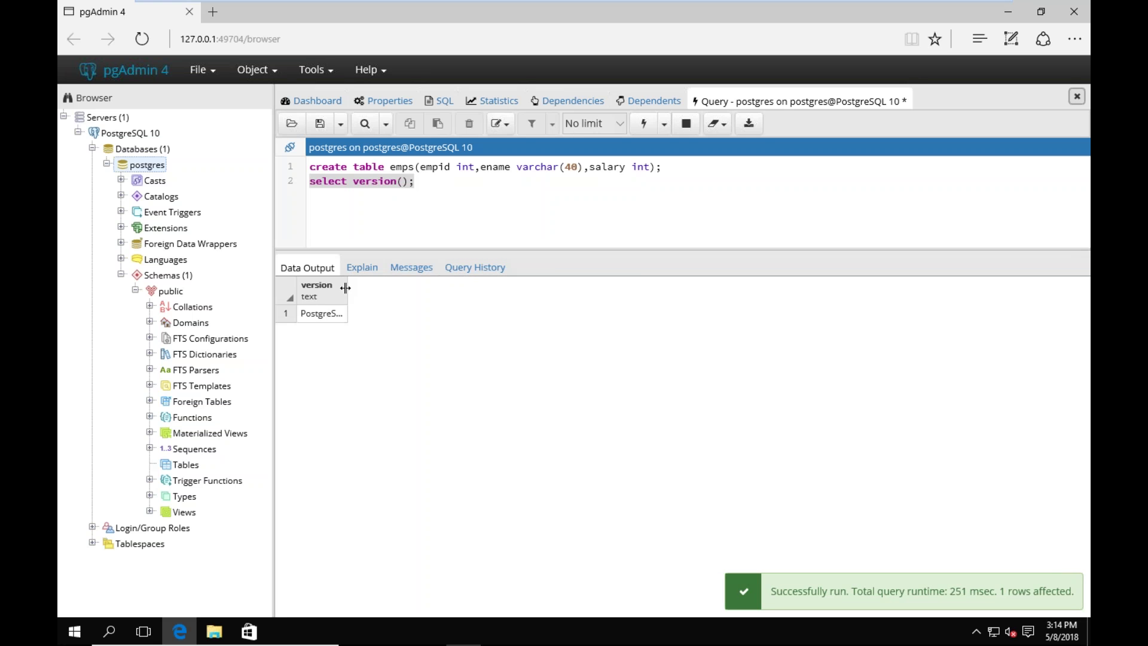
left_click_drag(346, 288, 644, 288)
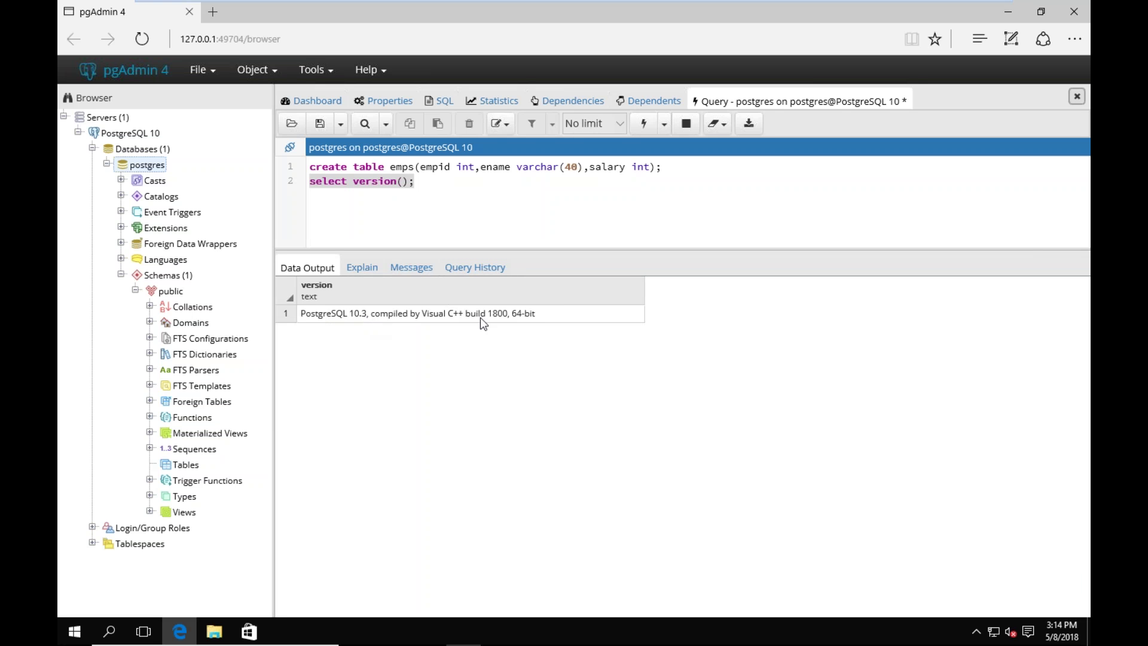
left_click(501, 233)
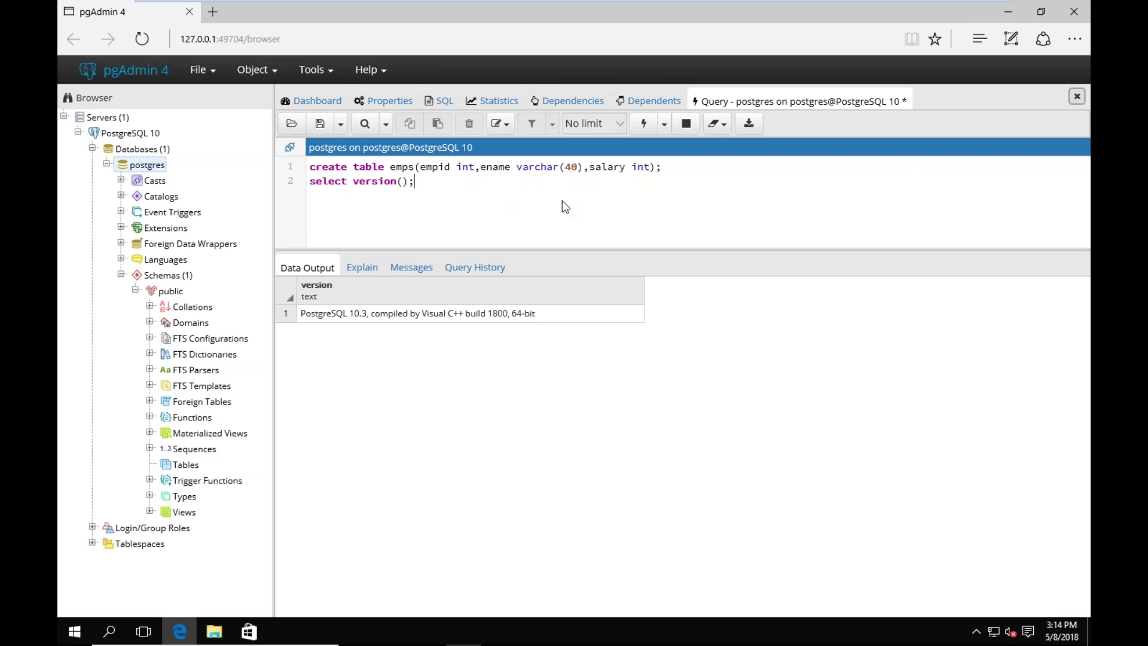
mouse_move(873, 9)
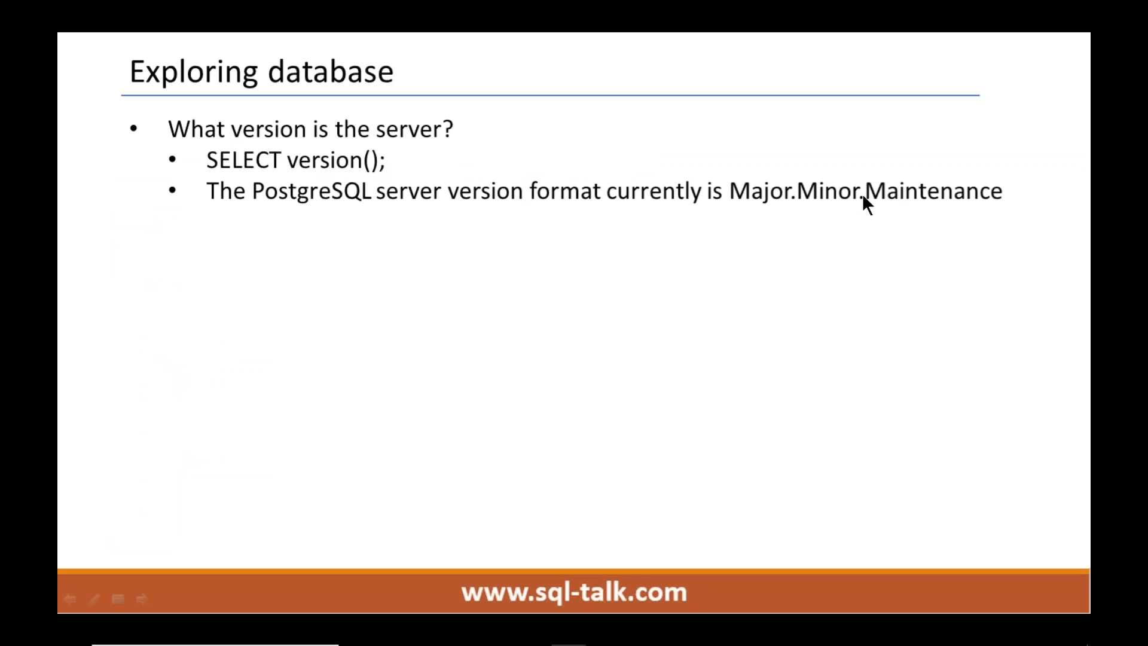
Minimize the VM to view the slide, return to the VM, and open the Start menu.
key("alt+Tab")
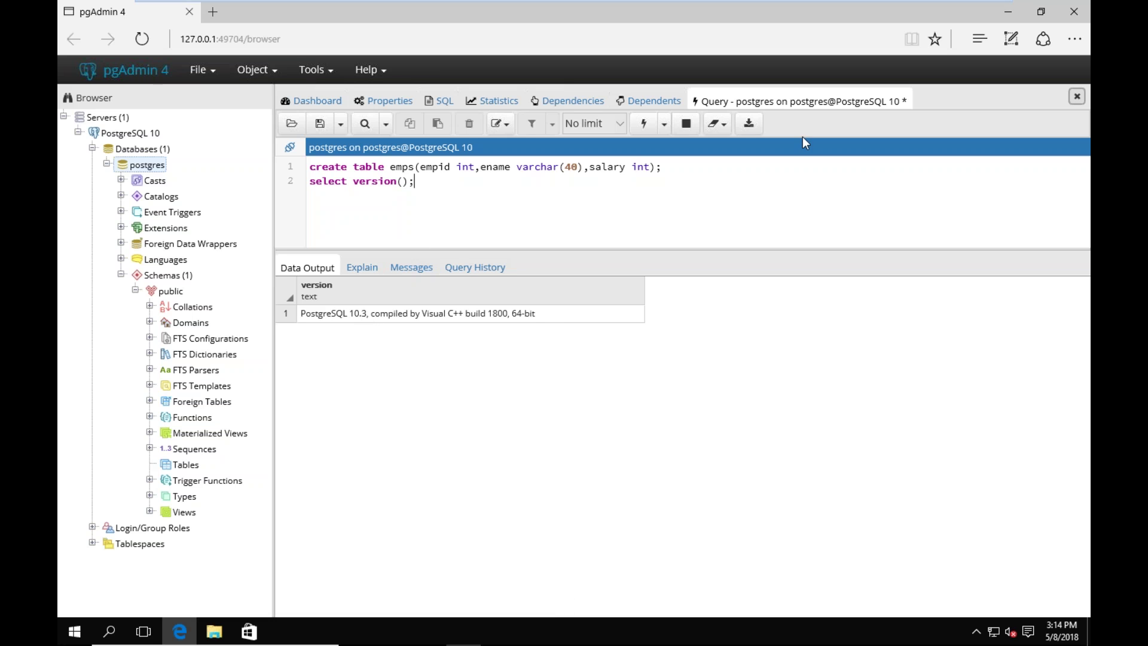
mouse_move(963, 3)
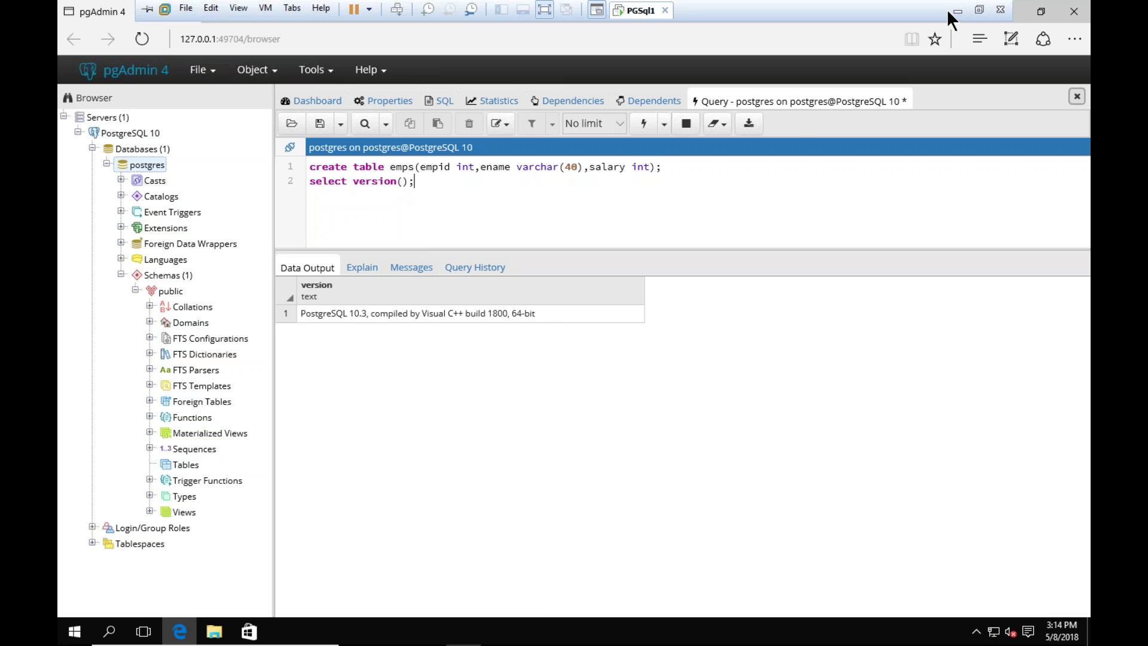
left_click(956, 11)
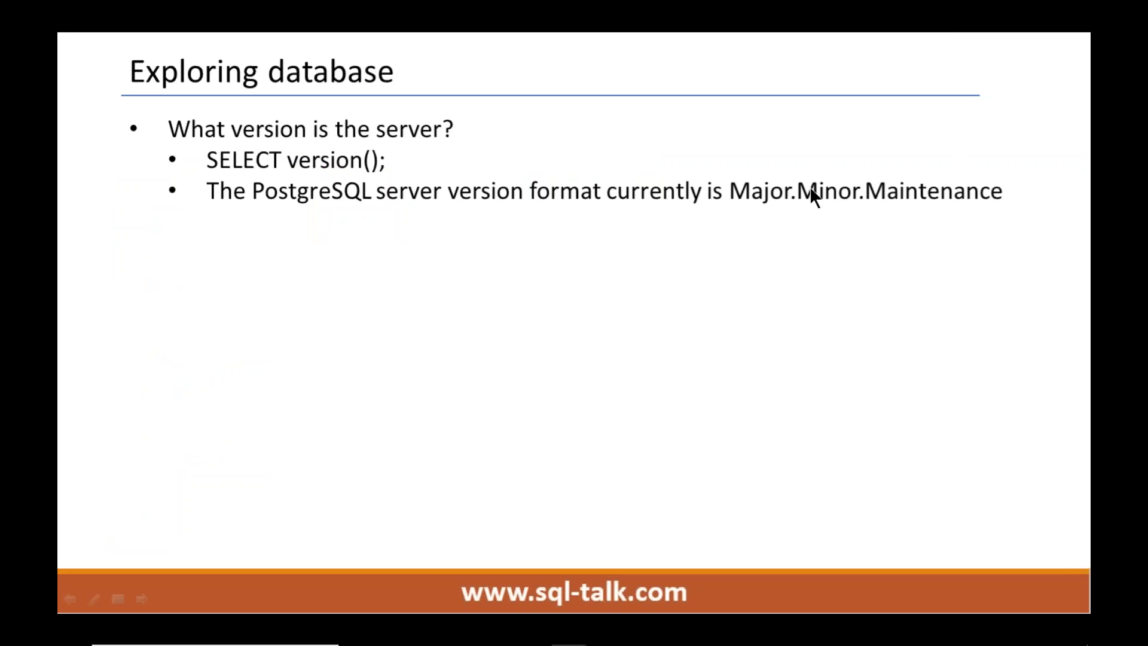
key("alt+Tab")
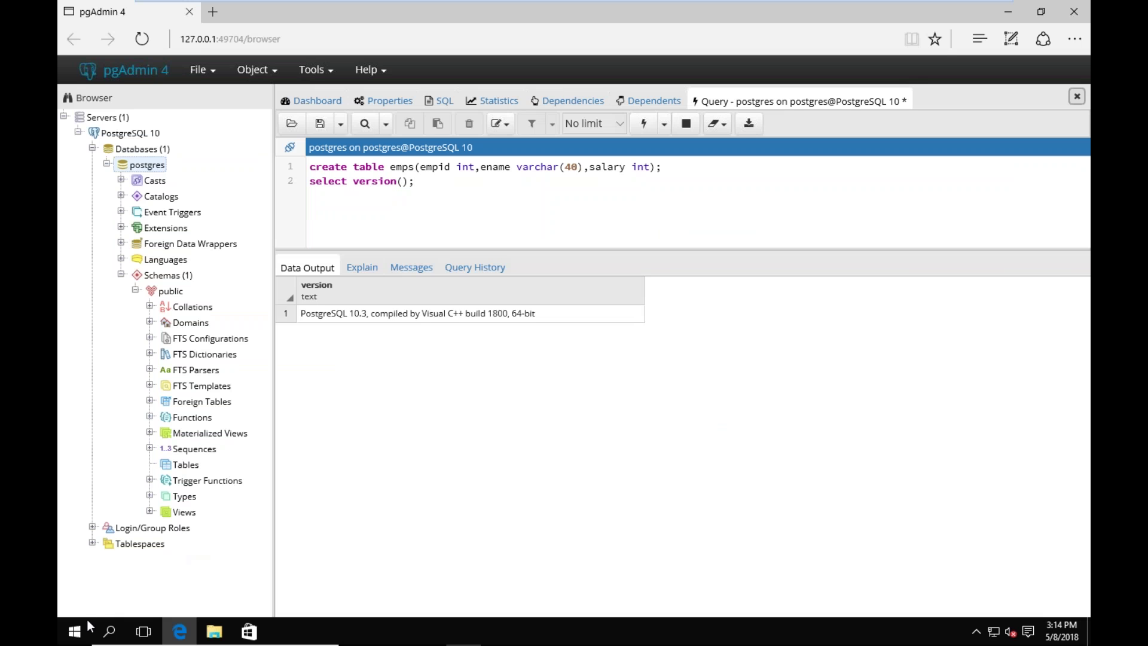
mouse_move(60, 643)
left_click(65, 635)
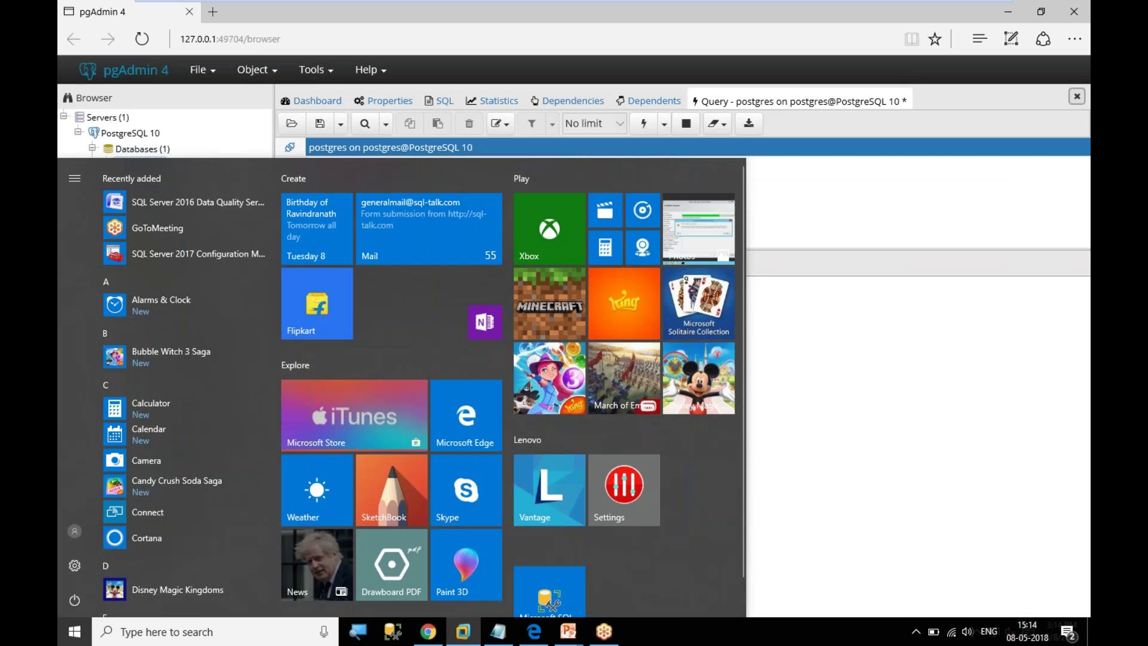
Open PostgreSQL release notes from the PostgreSQL 10 group in the VM's All apps list.
left_click(69, 635)
left_click(71, 633)
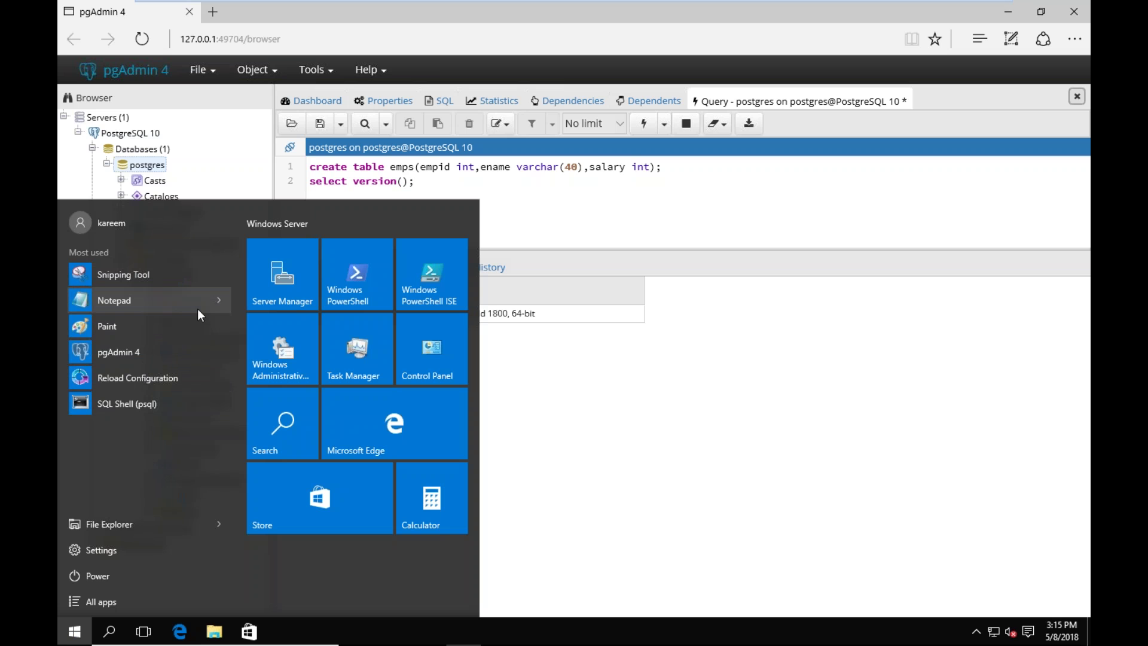
left_click(94, 601)
left_click(167, 354)
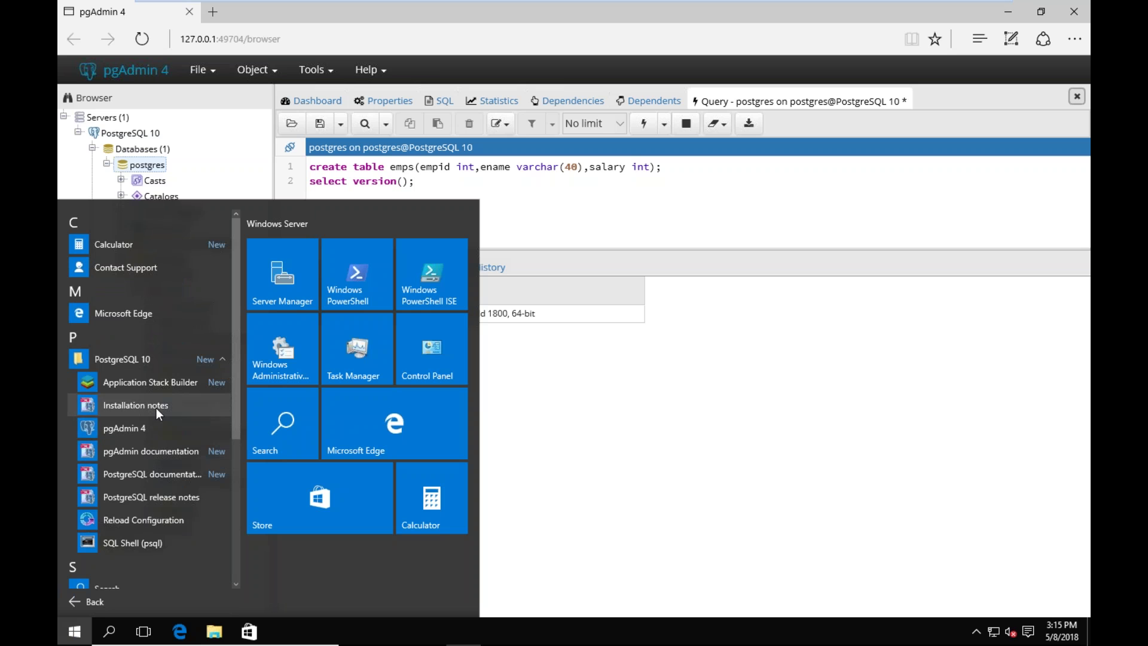
left_click(153, 497)
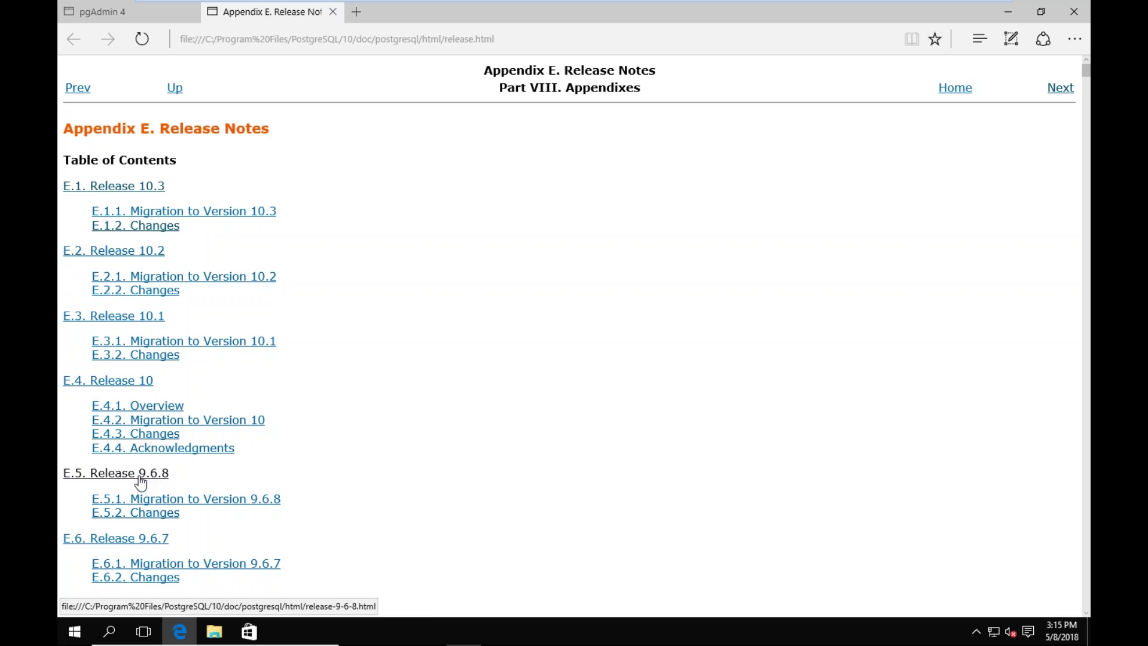
Go from Release 9.6.8 to the Release 10.1 'Migration to Version 10.1' section, then minimize the VM.
left_click(120, 473)
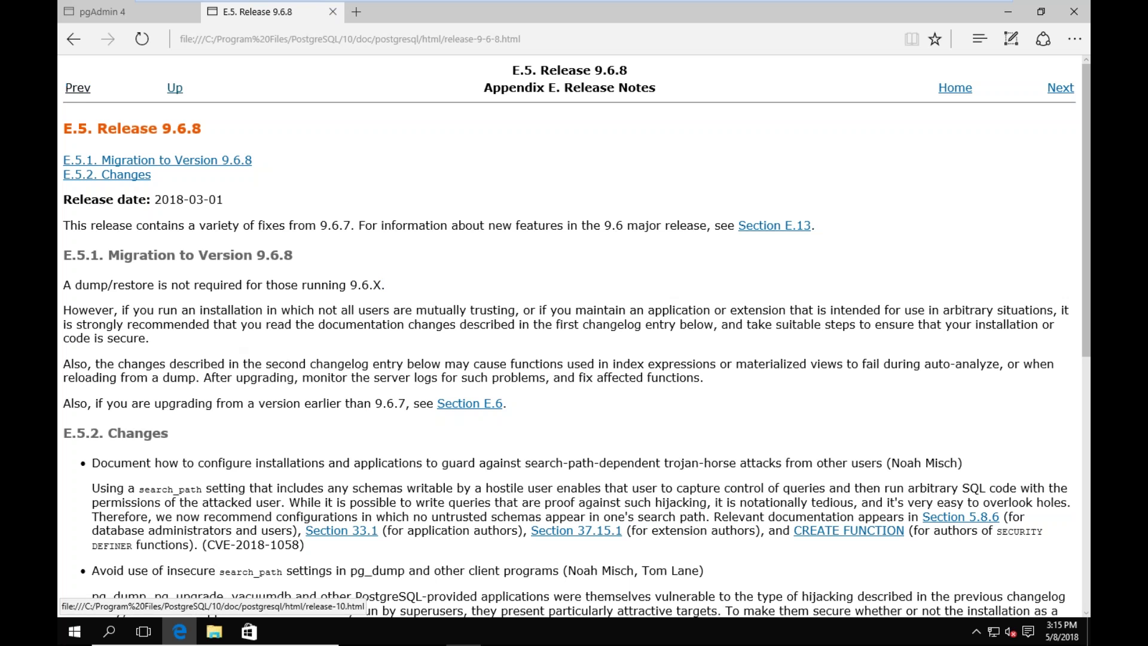
left_click(78, 89)
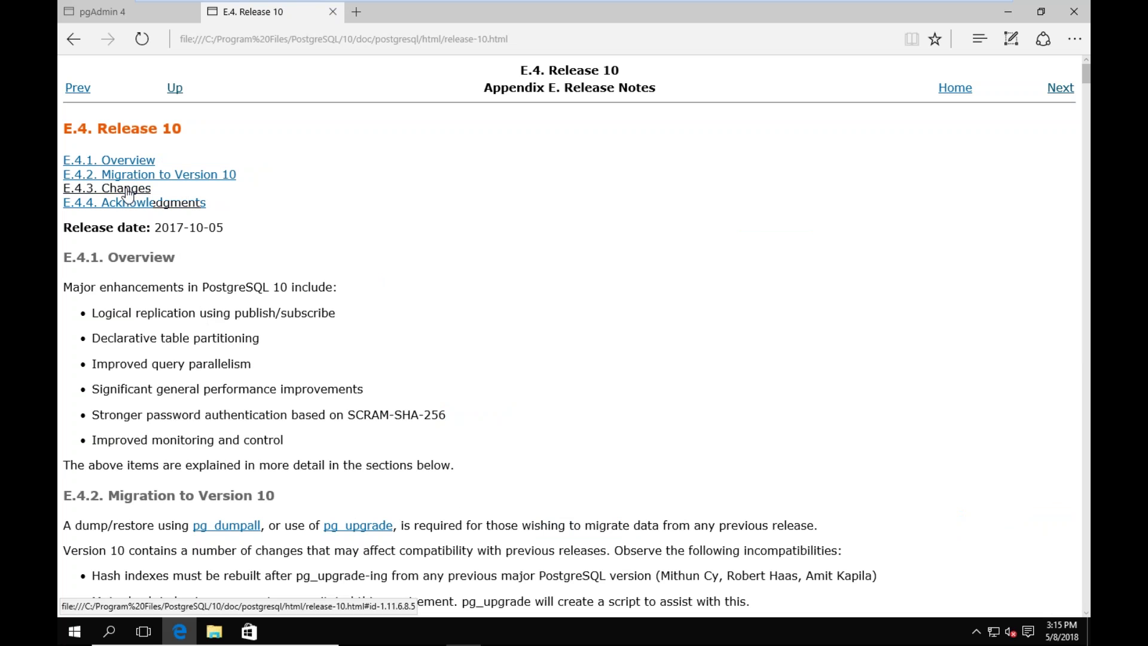
left_click(77, 90)
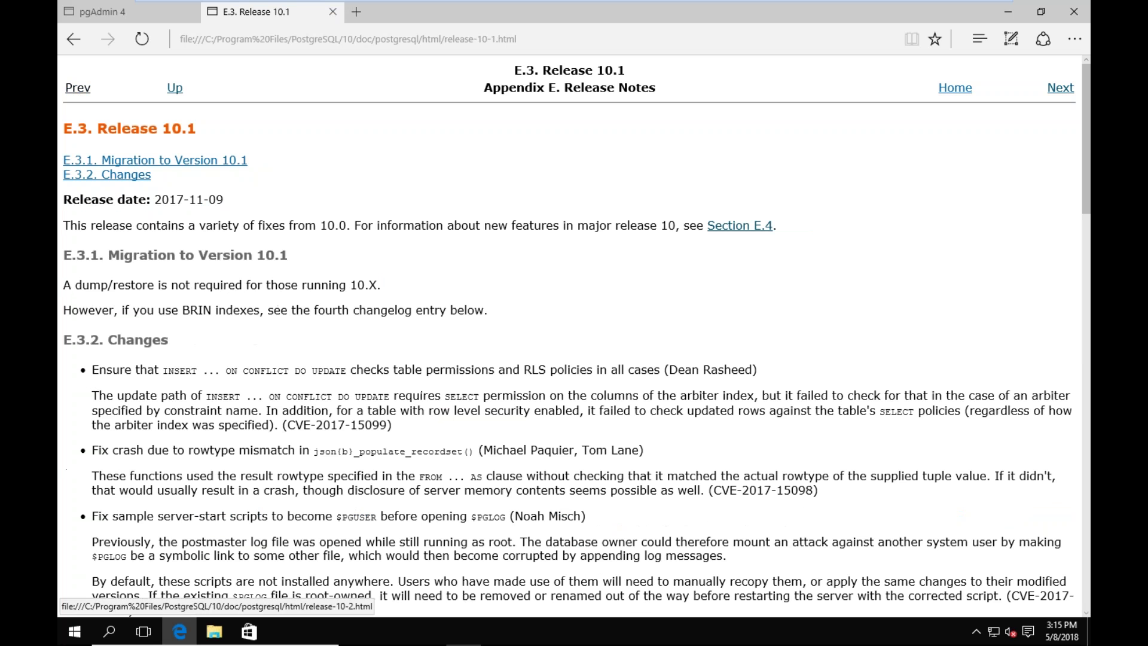
left_click(167, 162)
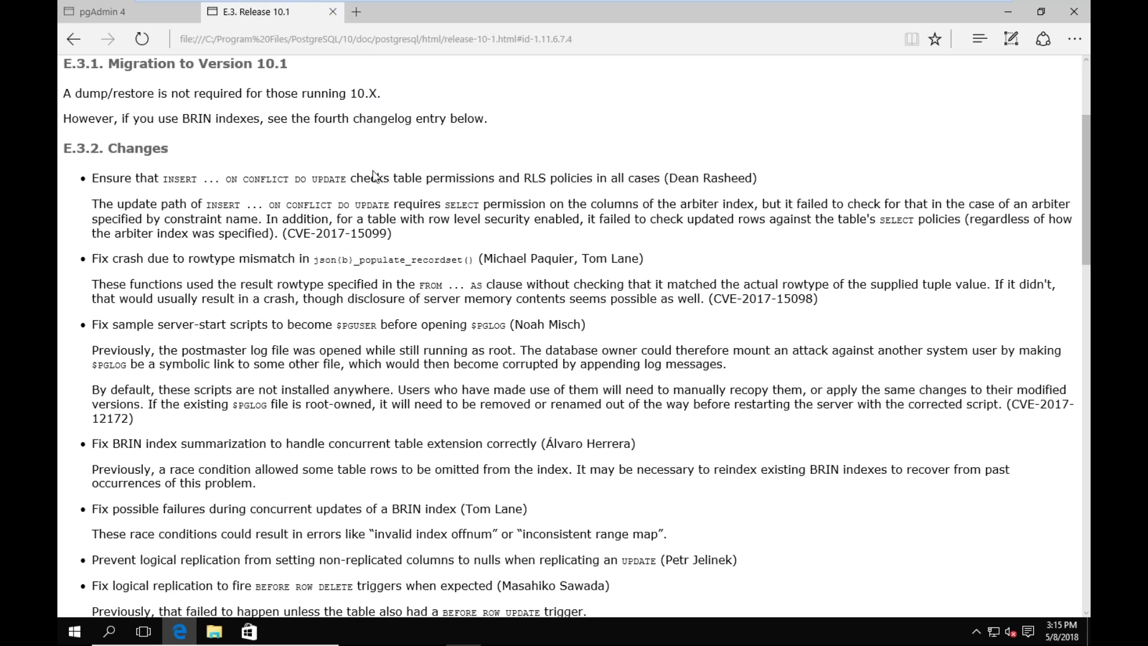
mouse_move(762, 5)
mouse_move(902, 3)
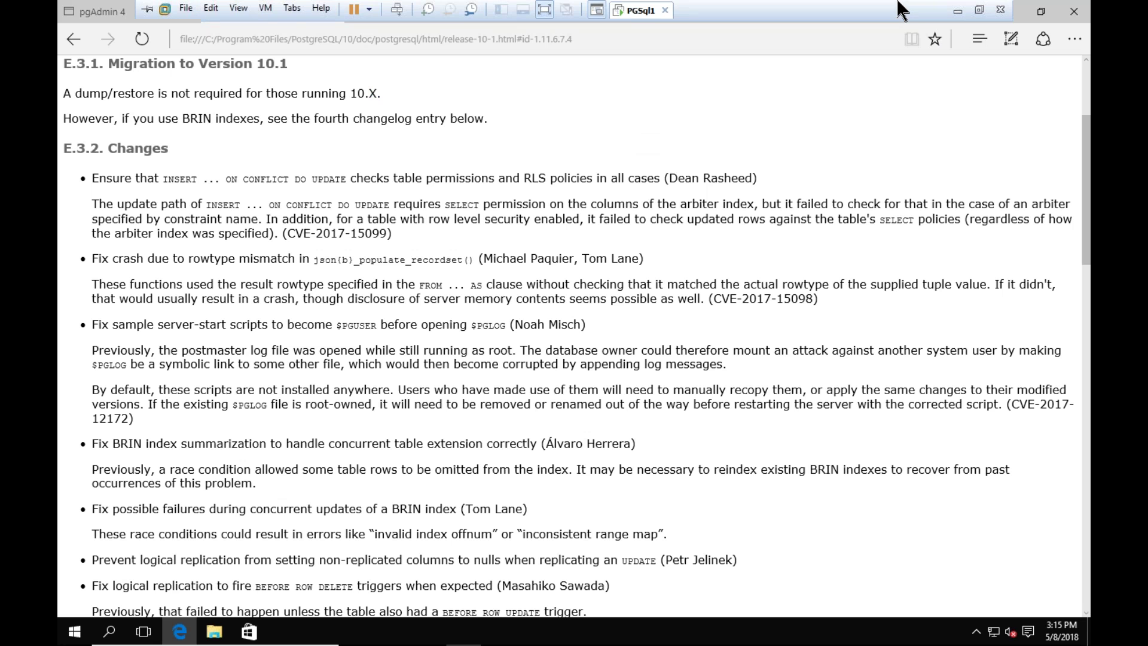
left_click(956, 11)
Advance to the server uptime slide, end the show discarding ink, and select the uptime query bullet.
left_click(518, 204)
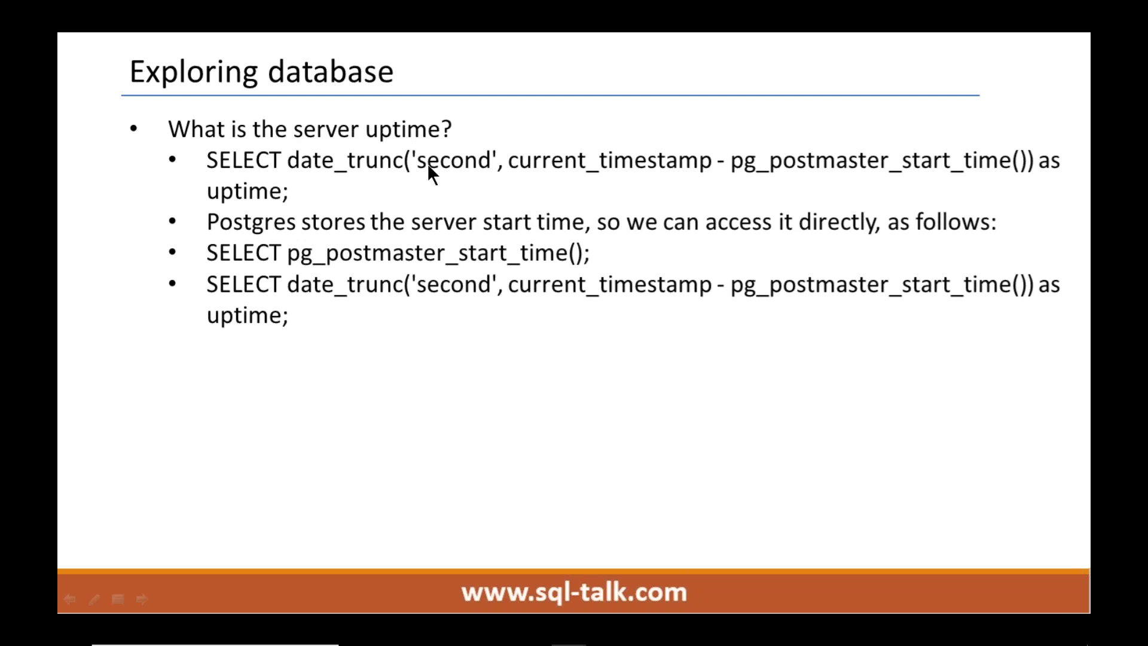
key("Escape")
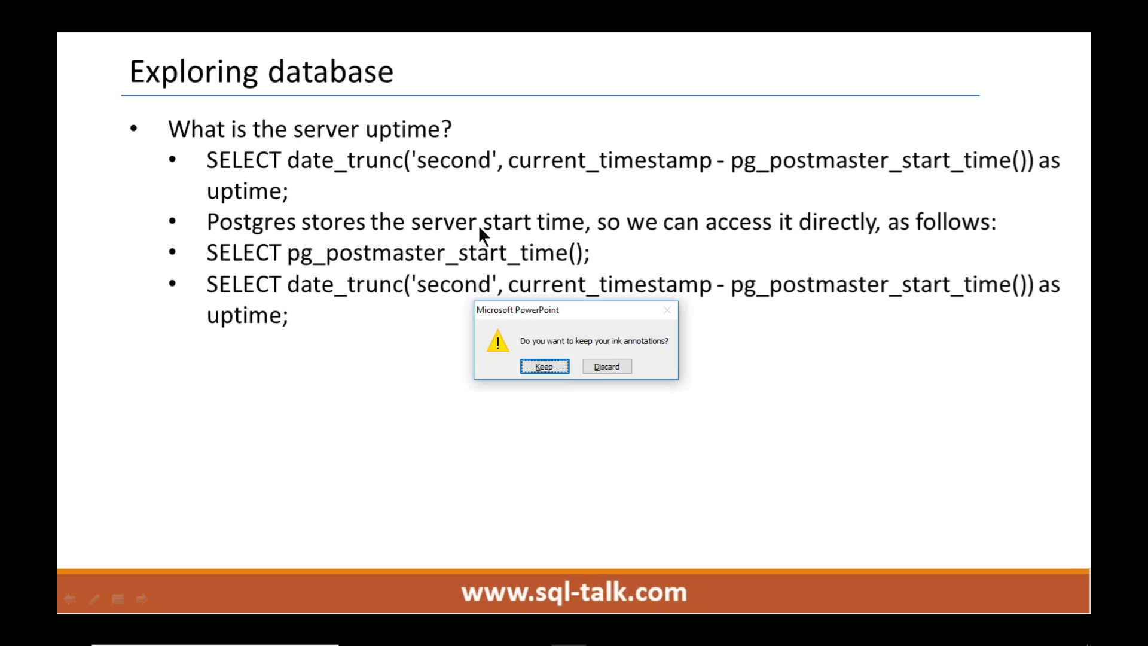
left_click(596, 367)
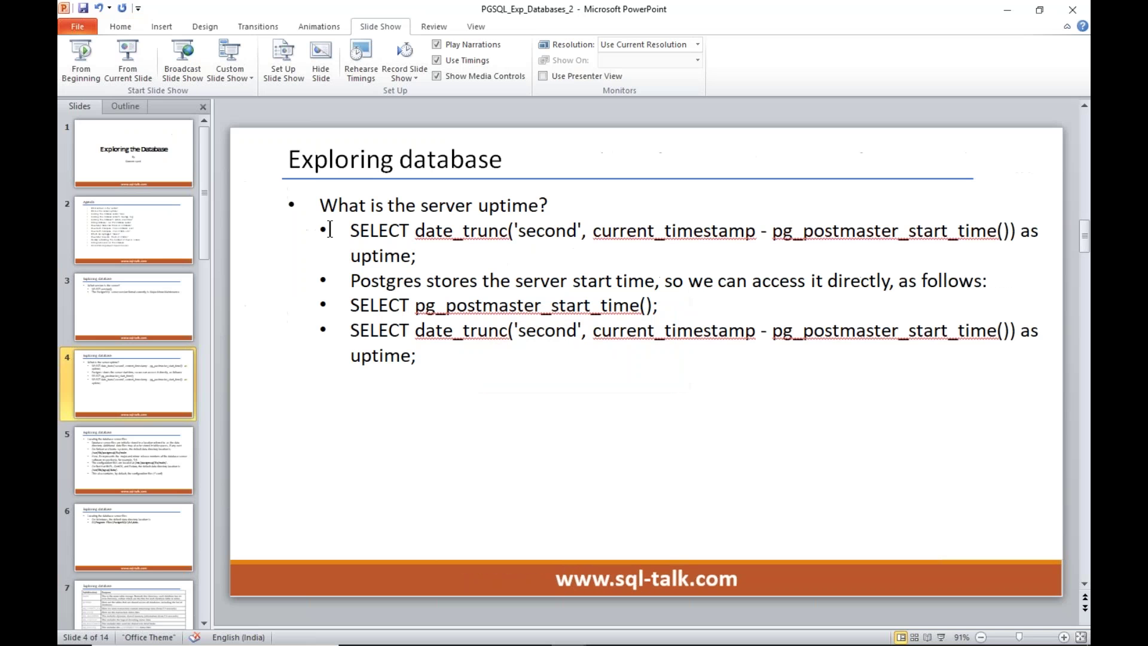
left_click(357, 232)
triple_click(357, 232)
key("ctrl+c")
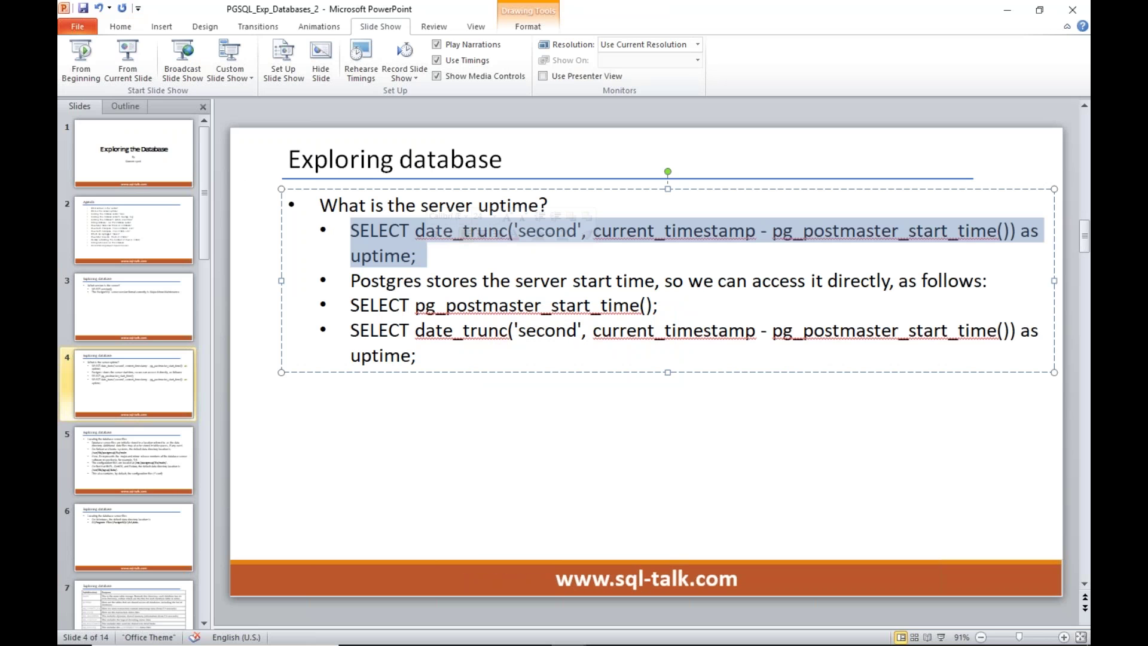
Return to the virtual machine's pgAdmin 4 browser tab.
key("alt+Tab")
key("alt+Tab")
key("alt+Tab")
key("alt+Tab")
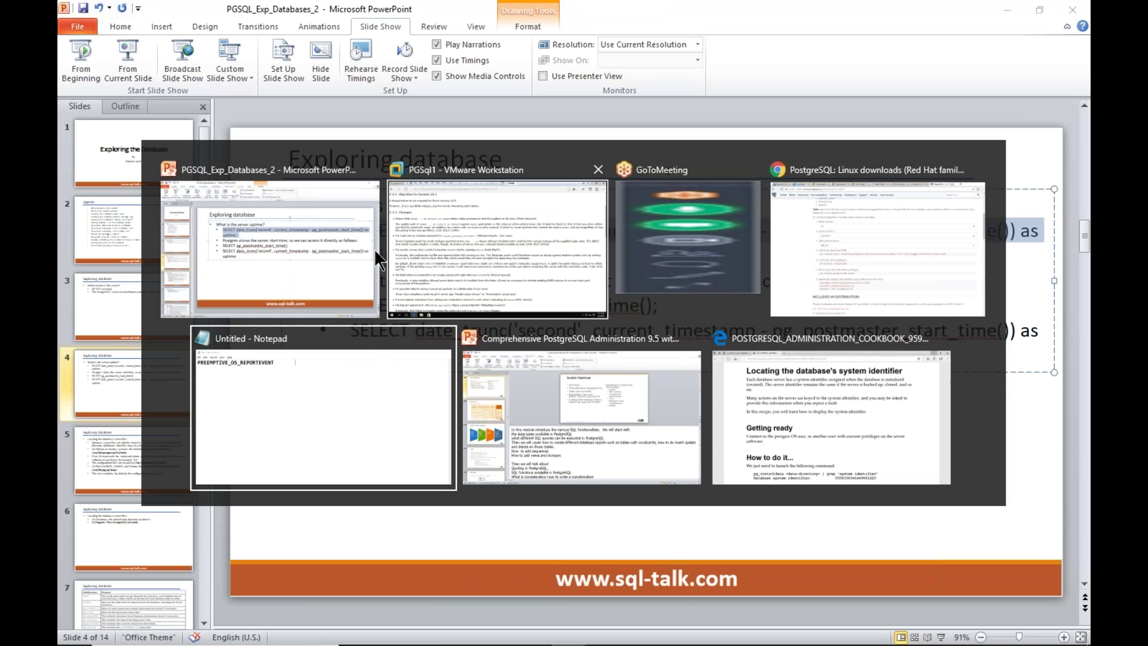
left_click(403, 220)
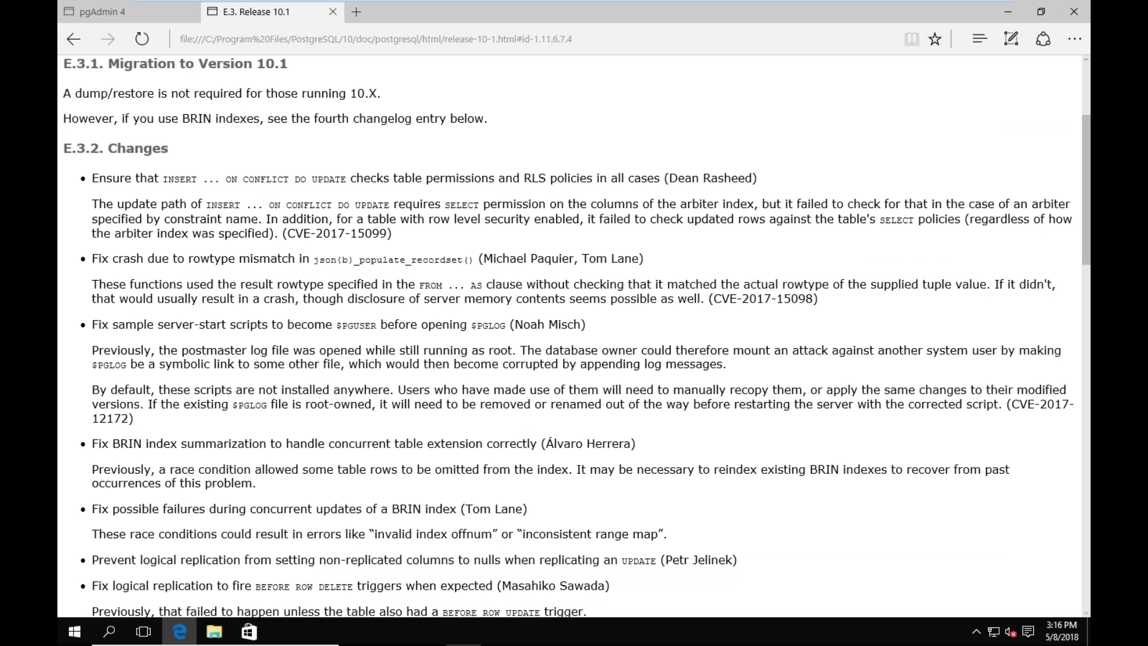
left_click(149, 10)
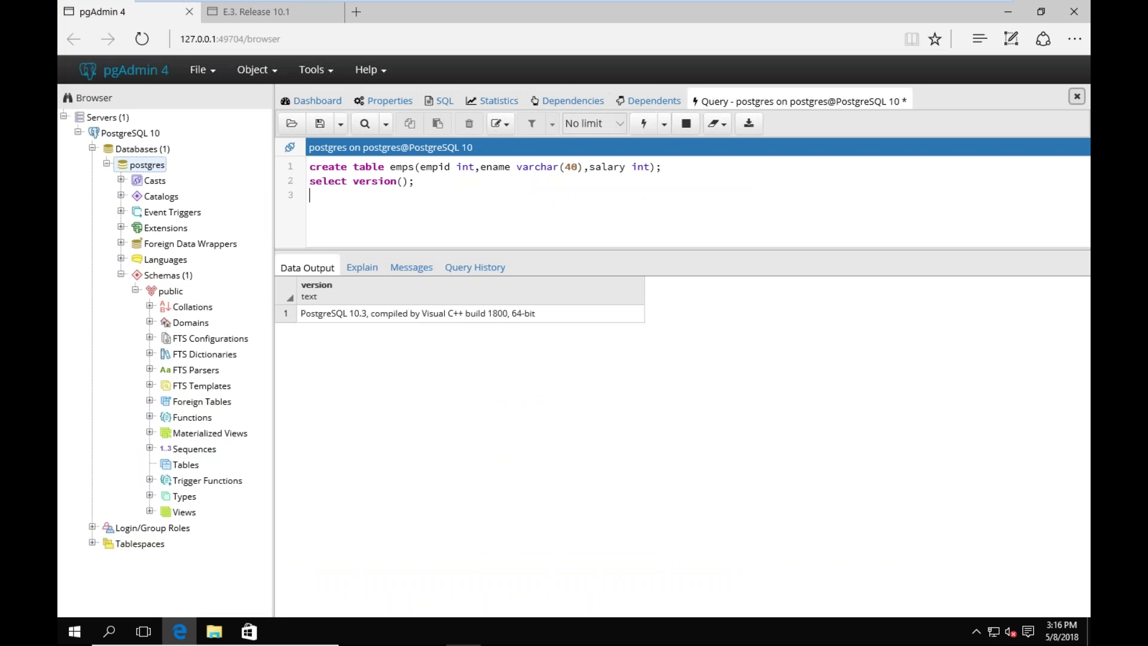
Paste the uptime query on line 3, run it to get 00:07:26, then add a new line.
key("ctrl+v")
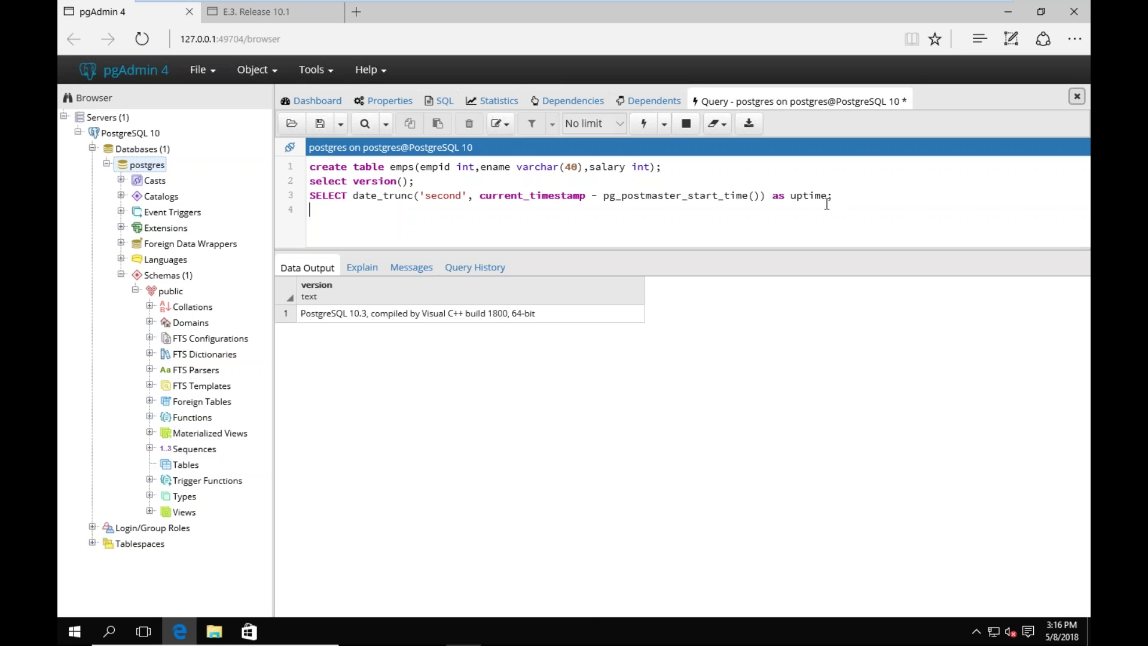
left_click_drag(834, 198, 302, 198)
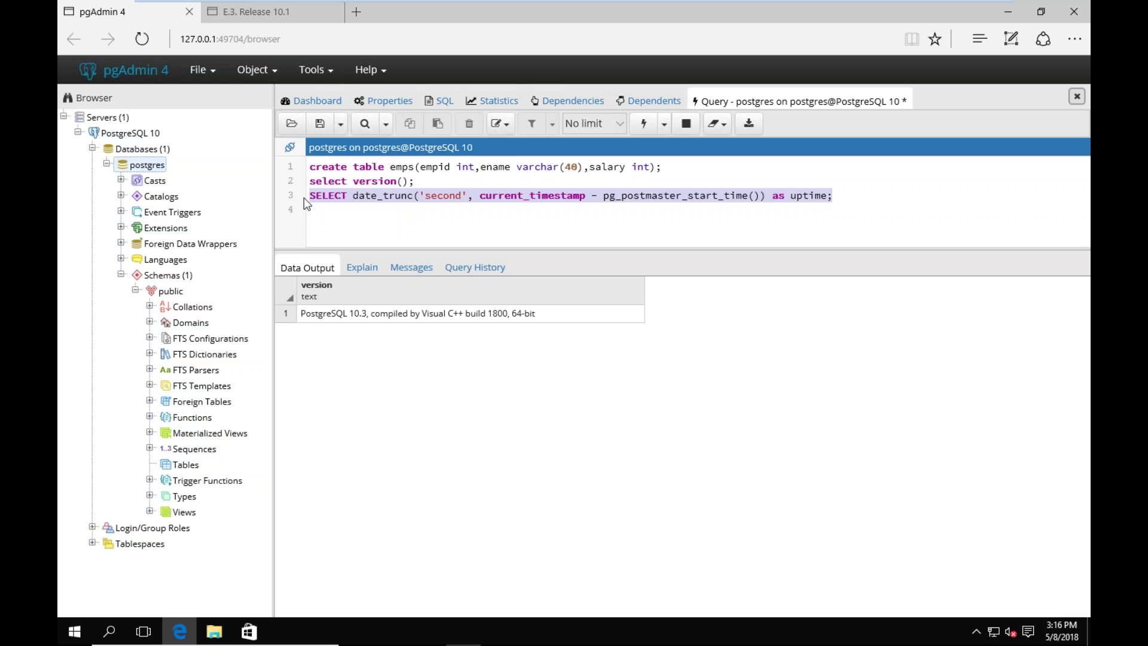
left_click(644, 126)
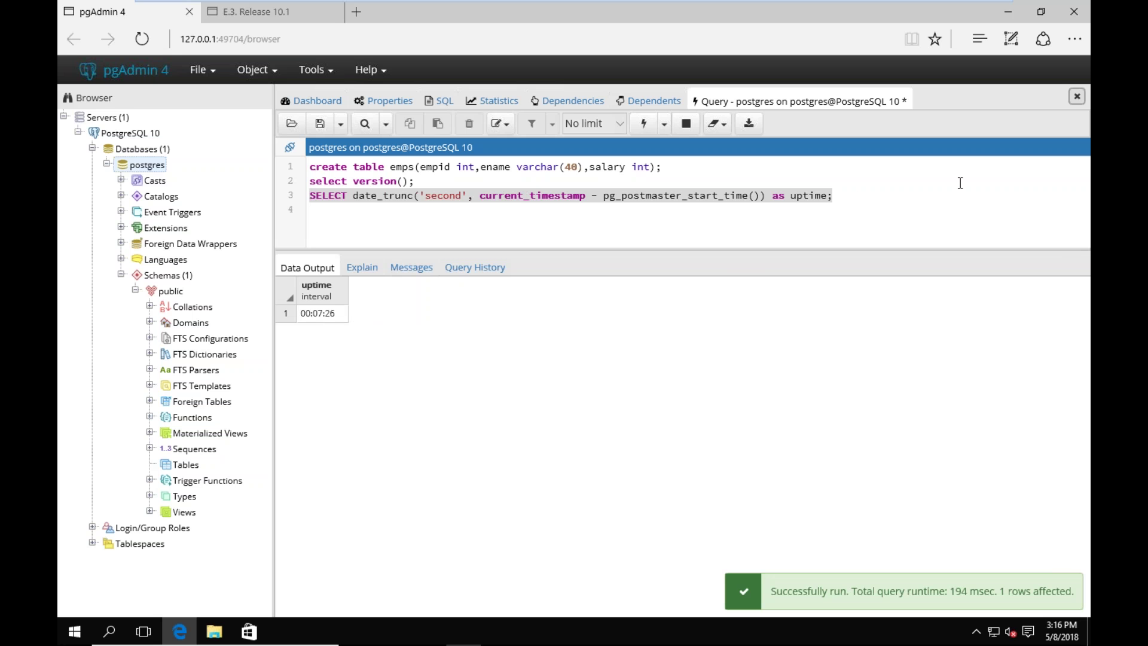
left_click(904, 196)
key("Return")
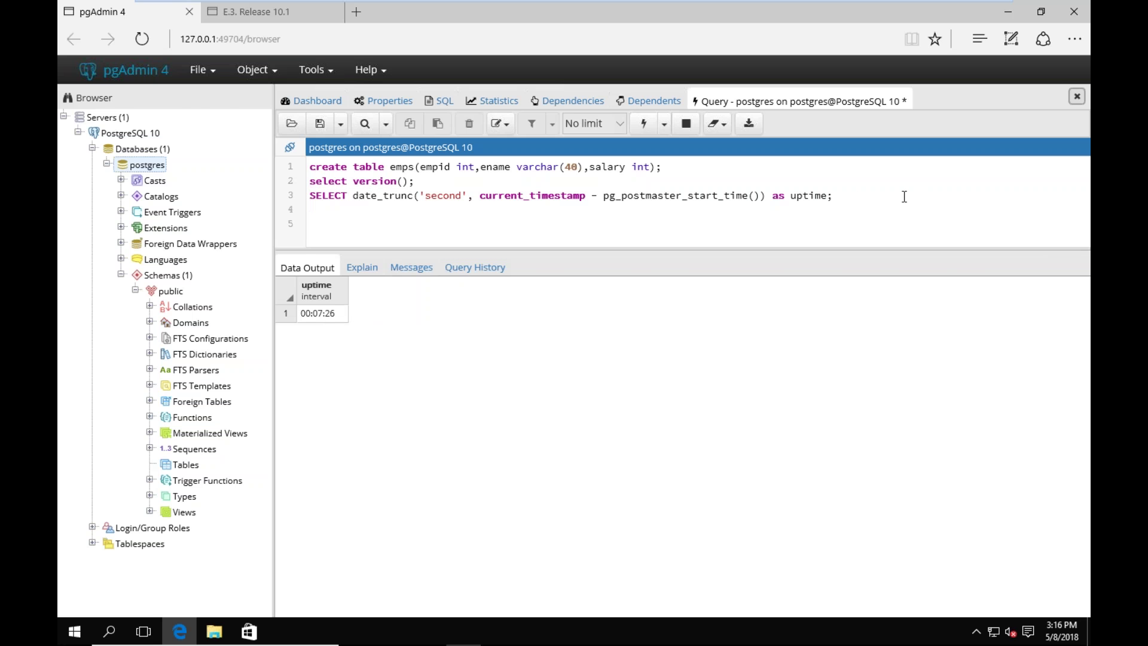
Copy the 'SELECT pg_postmaster_start_time();' bullet from the PowerPoint slide back into pgAdmin.
mouse_move(914, 8)
left_click(957, 11)
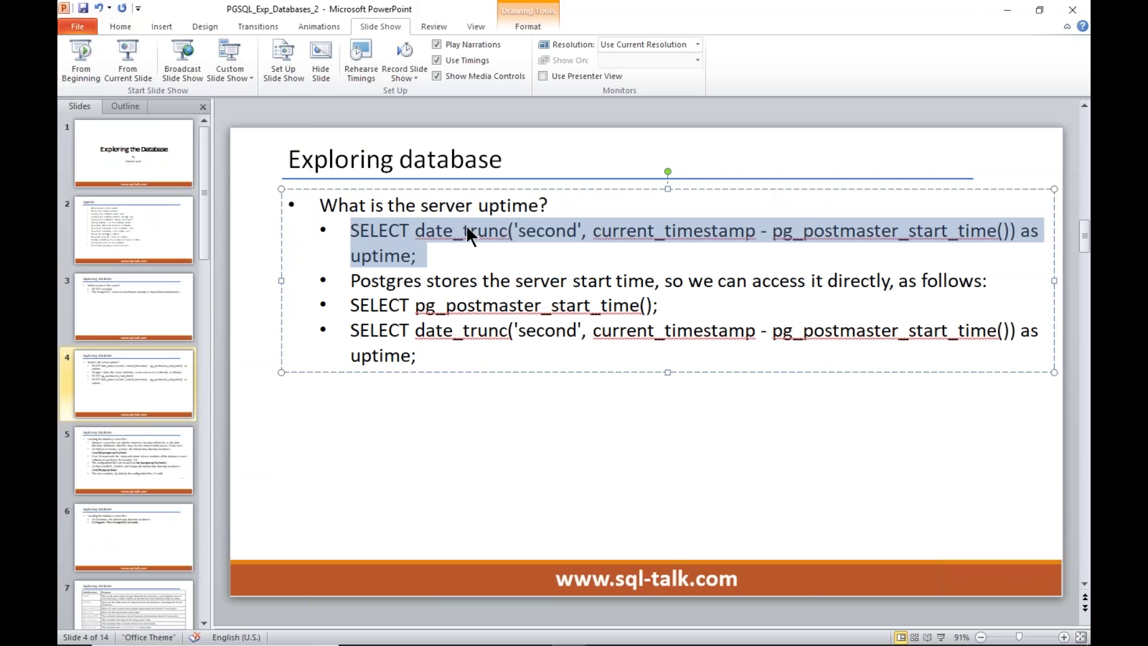
left_click_drag(351, 303, 656, 297)
key("ctrl+c")
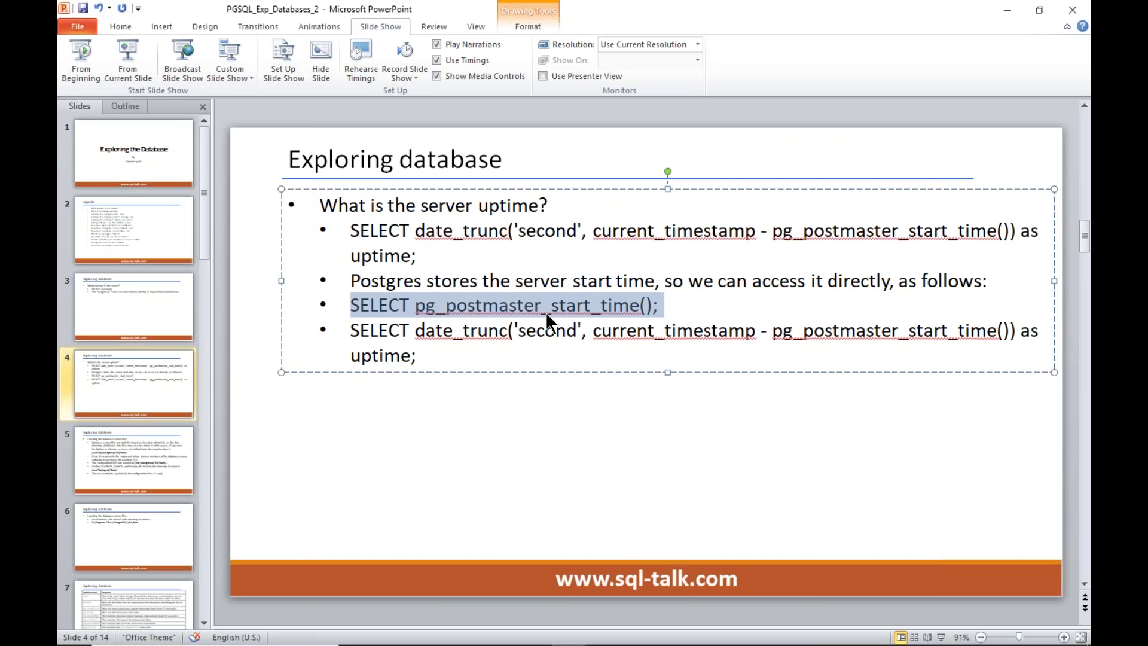
key("alt+Tab")
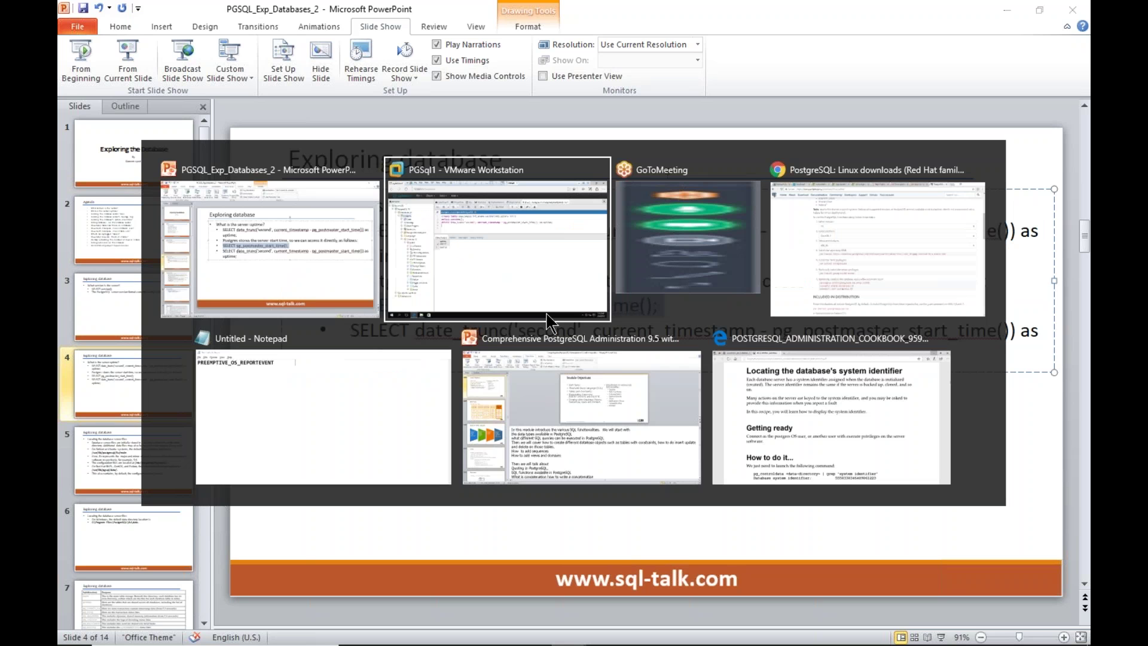
key("ctrl+v")
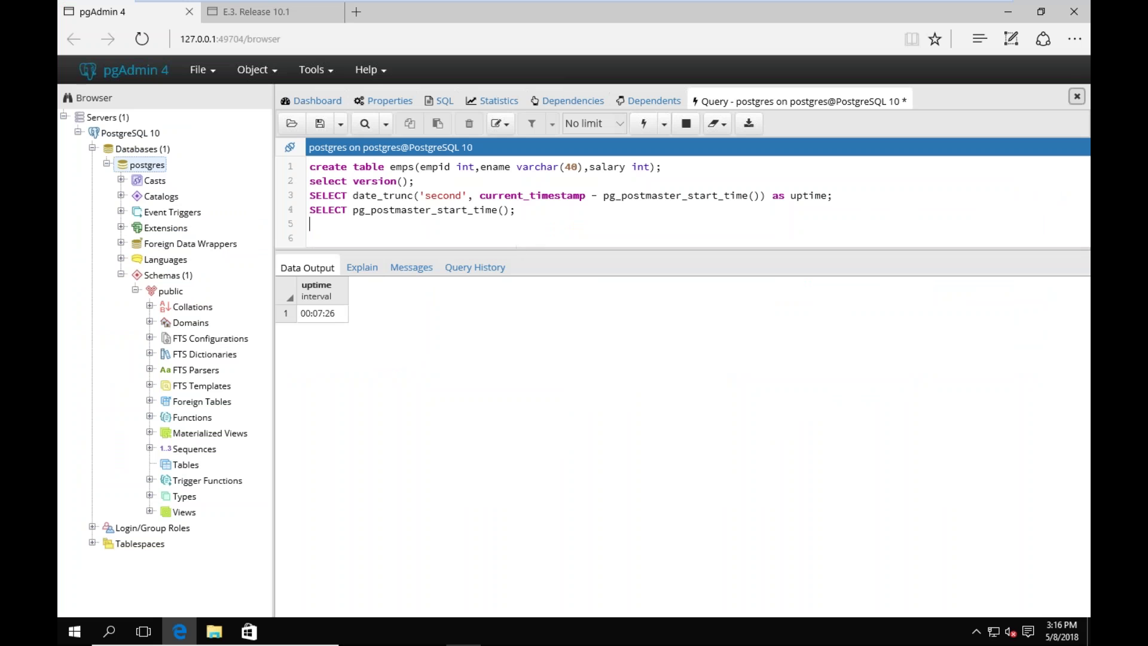
key("shift+Up")
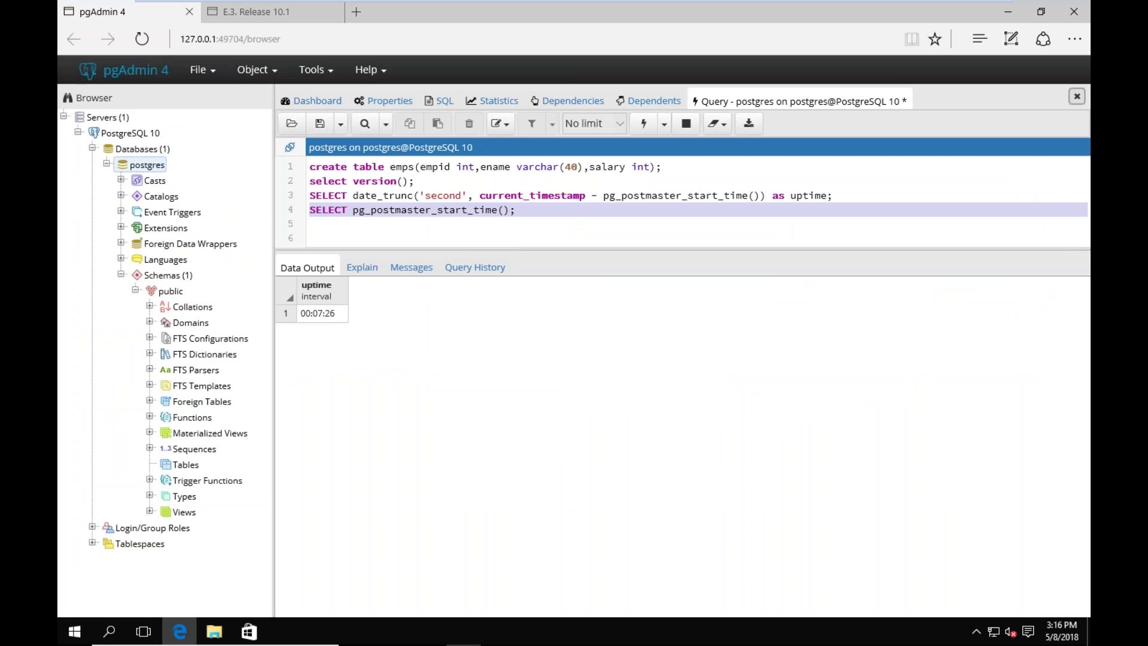
left_click(643, 123)
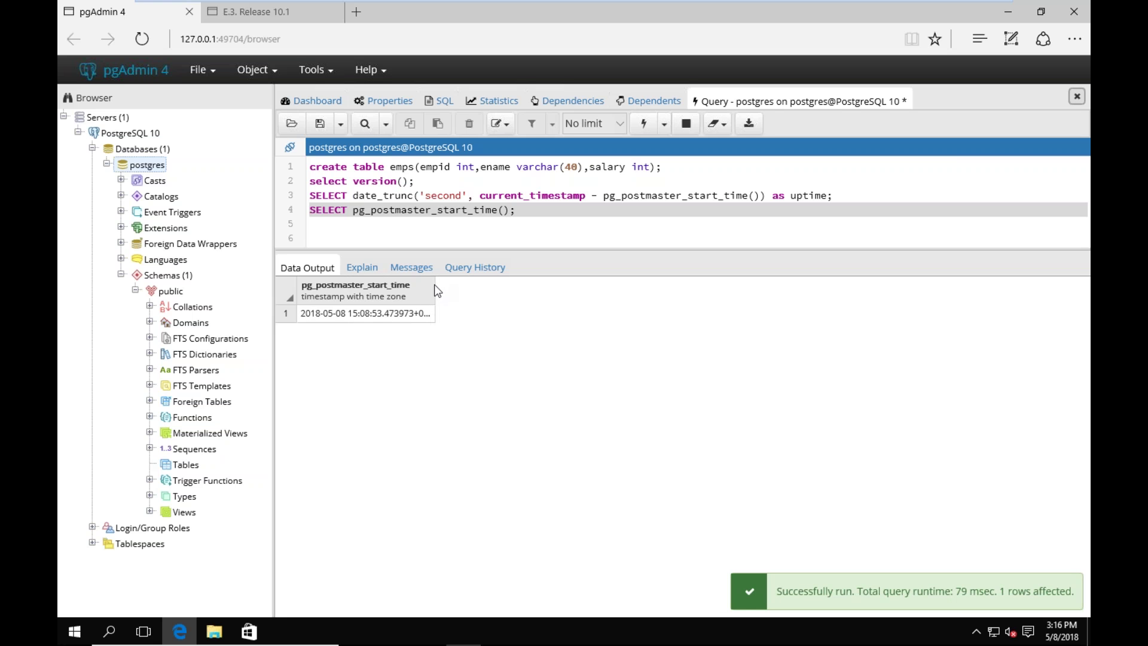
left_click_drag(436, 289, 623, 288)
left_click(393, 319)
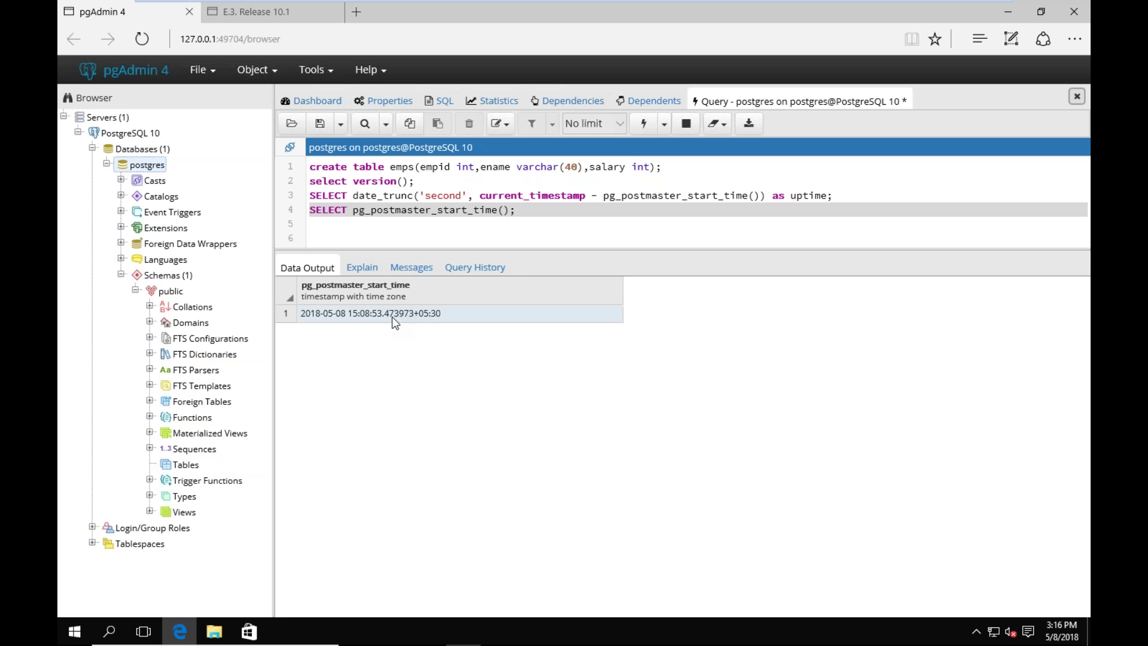
Highlight pg_postmaster_start_time, current_timestamp and second in the uptime query, then select the slide's last bullet.
left_click(551, 220)
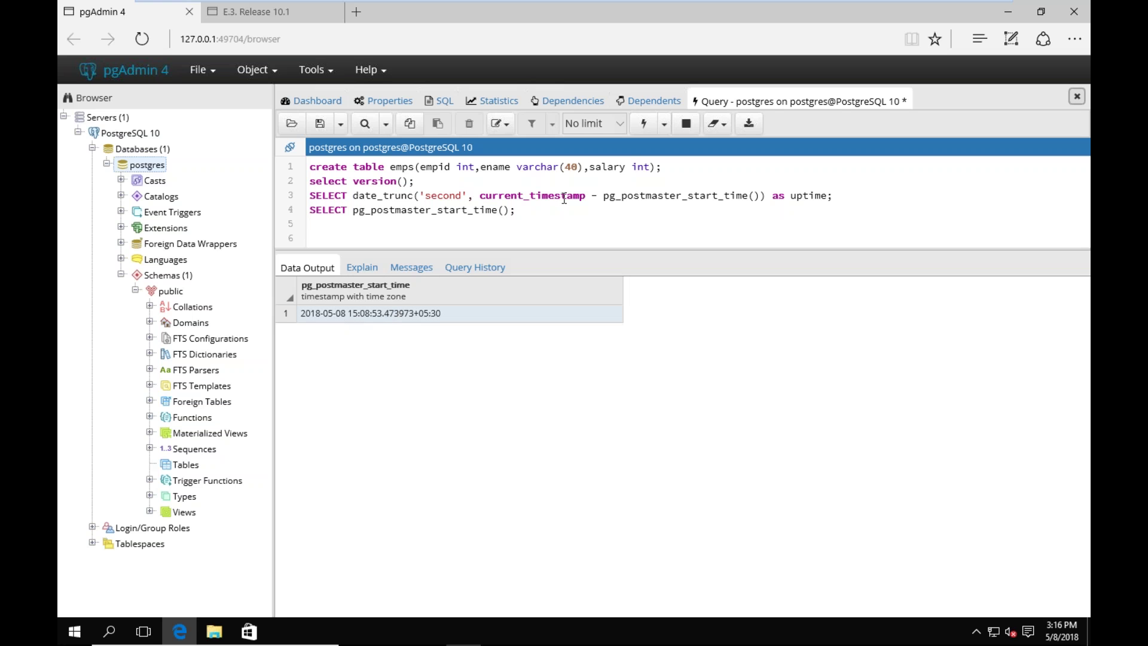
left_click_drag(603, 196, 751, 196)
left_click(545, 190)
left_click_drag(479, 196, 562, 196)
double_click(441, 195)
left_click(531, 219)
left_click(950, 12)
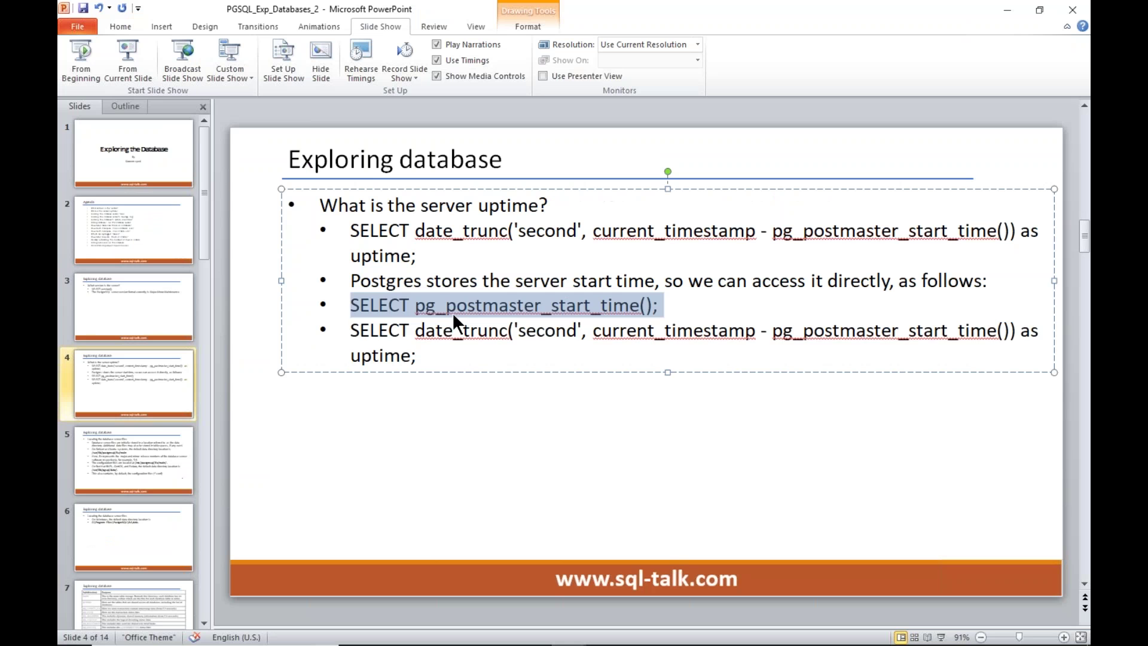
left_click_drag(351, 329, 429, 362)
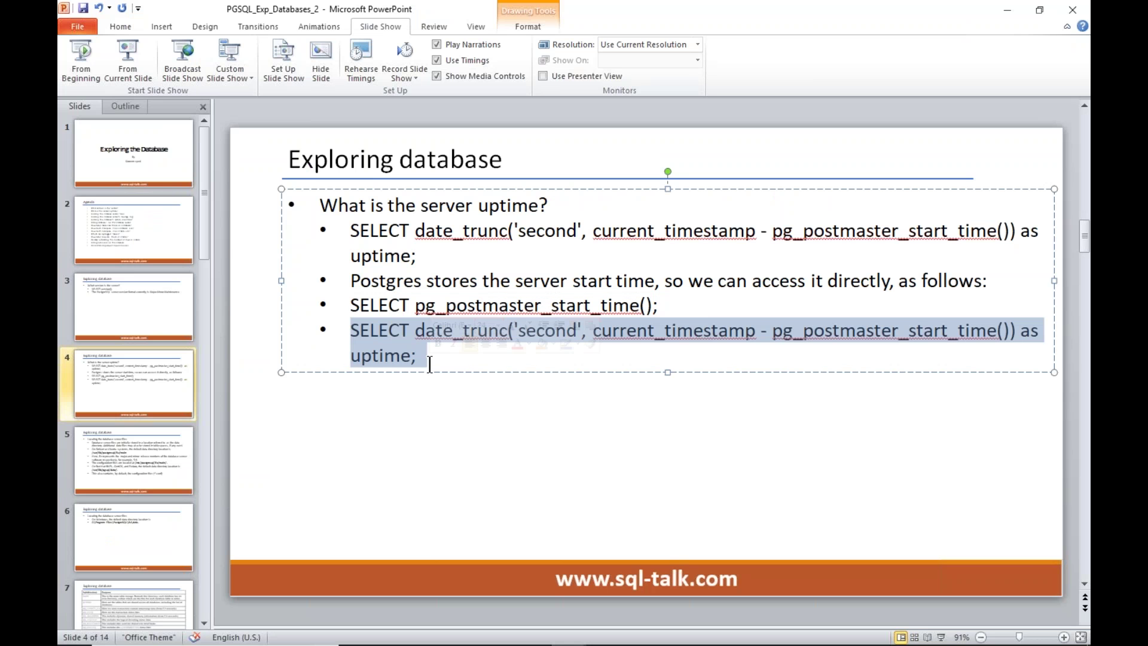